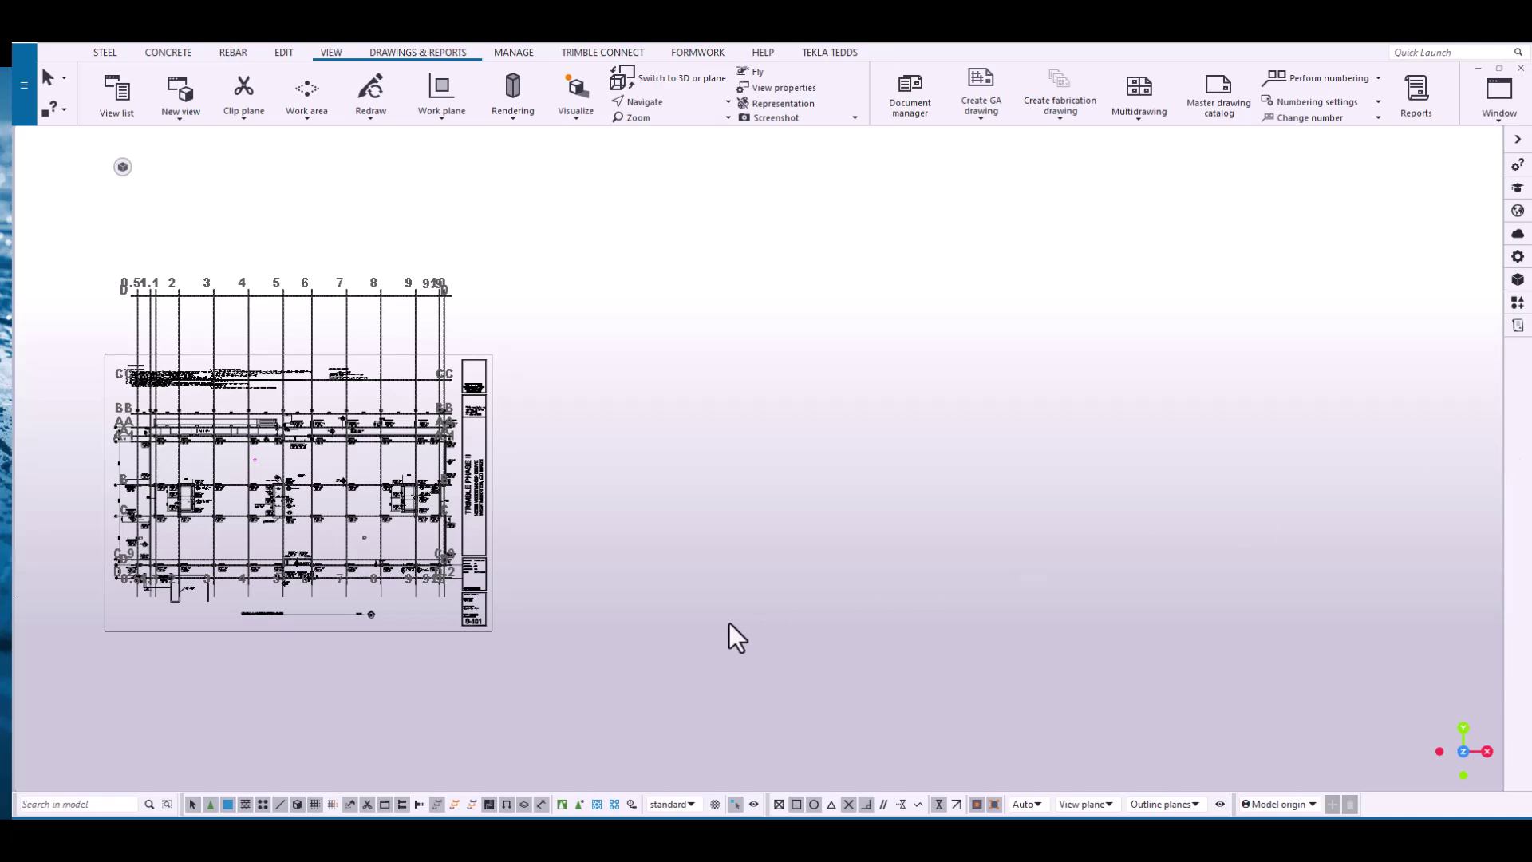
- Pan and zoom until the S-101 foundation plan, grids 0.5–10 and AA–D, fills the view
mouse_move(728, 632)
middle_down()
mouse_move(889, 548)
mouse_move(877, 430)
middle_up()
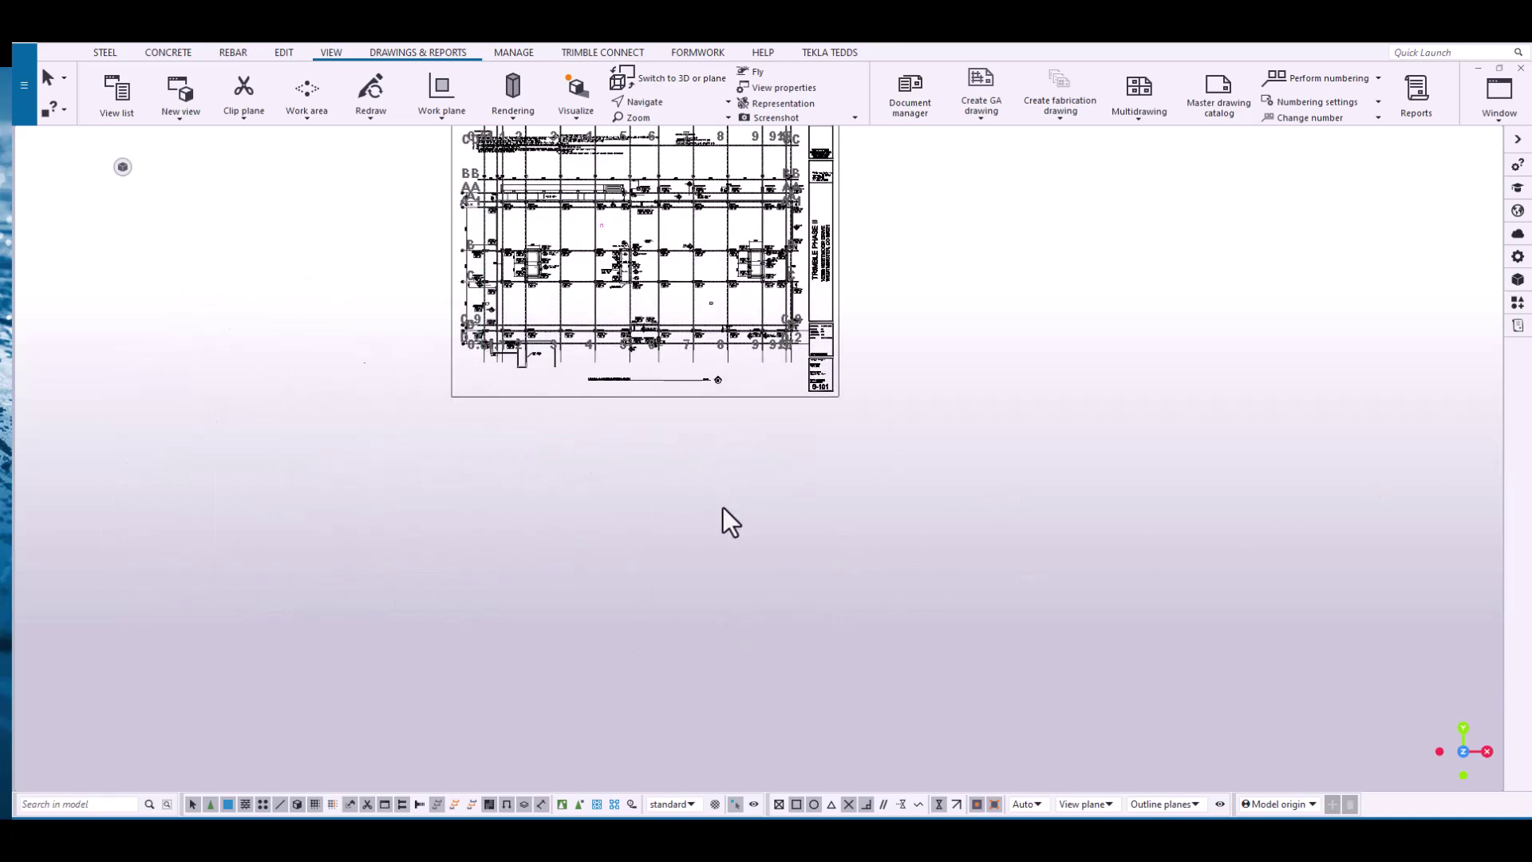
middle_drag(728, 519, 737, 753)
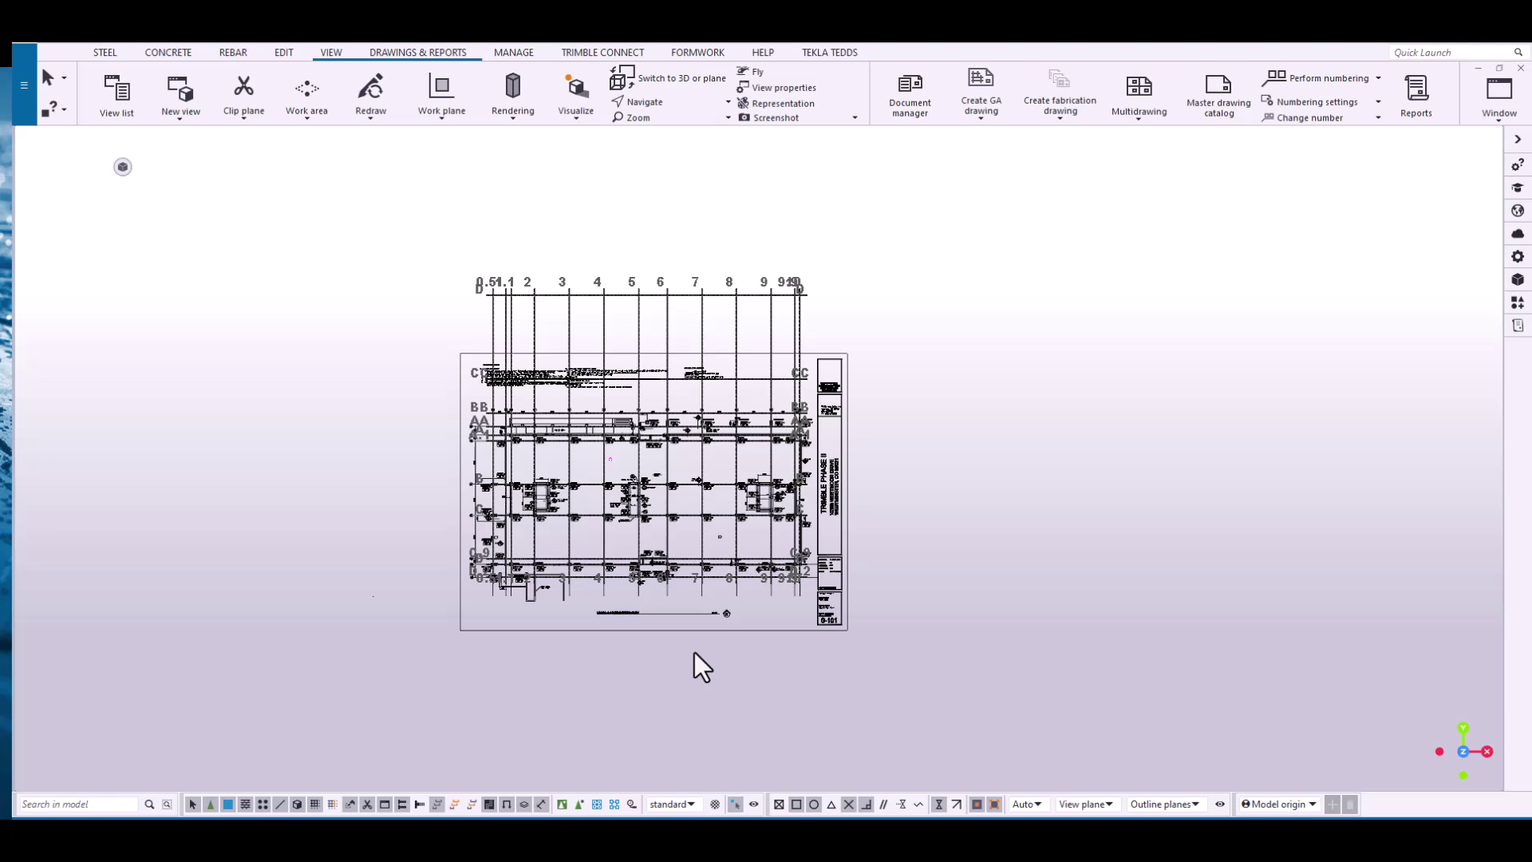
scroll(706, 654, down, 2)
middle_drag(708, 634, 603, 543)
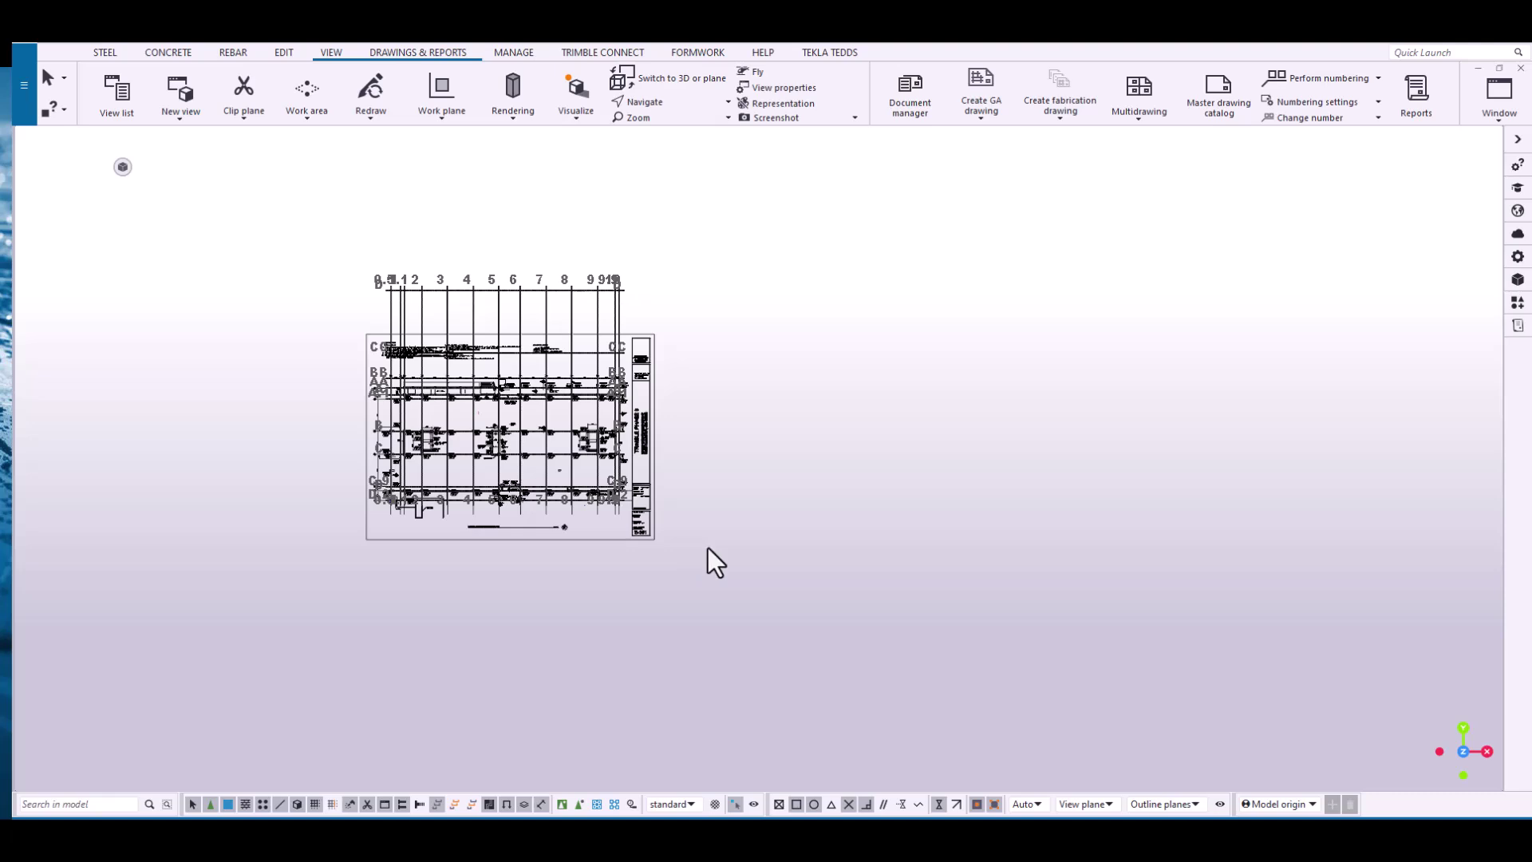
middle_drag(756, 573, 716, 573)
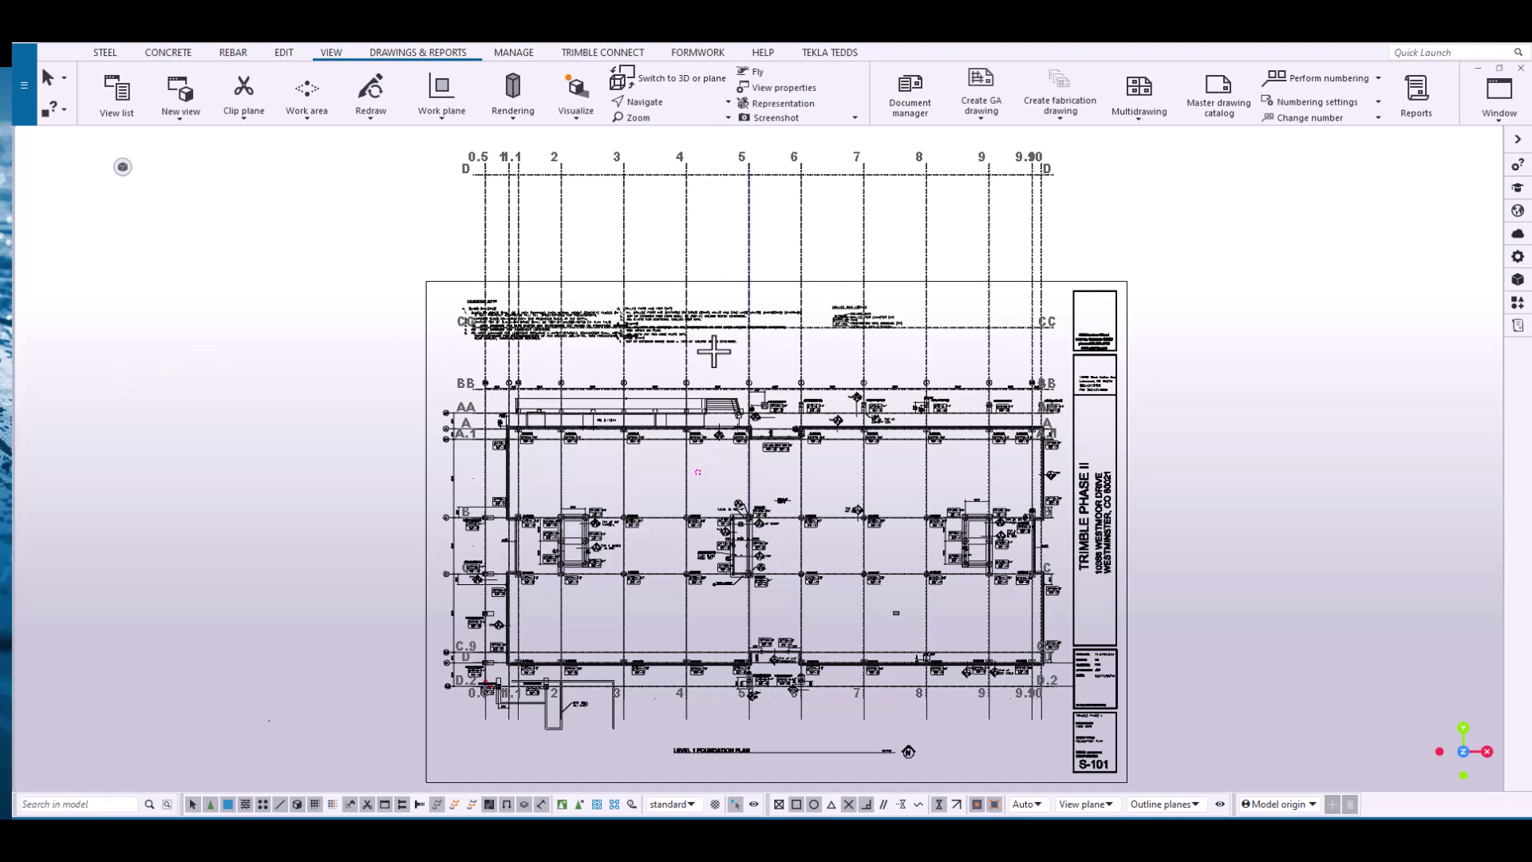
- Create plan and elevation views along all grid lines, opening PLAN AT EL. 100'-0"
click(127, 104)
drag(835, 283, 826, 190)
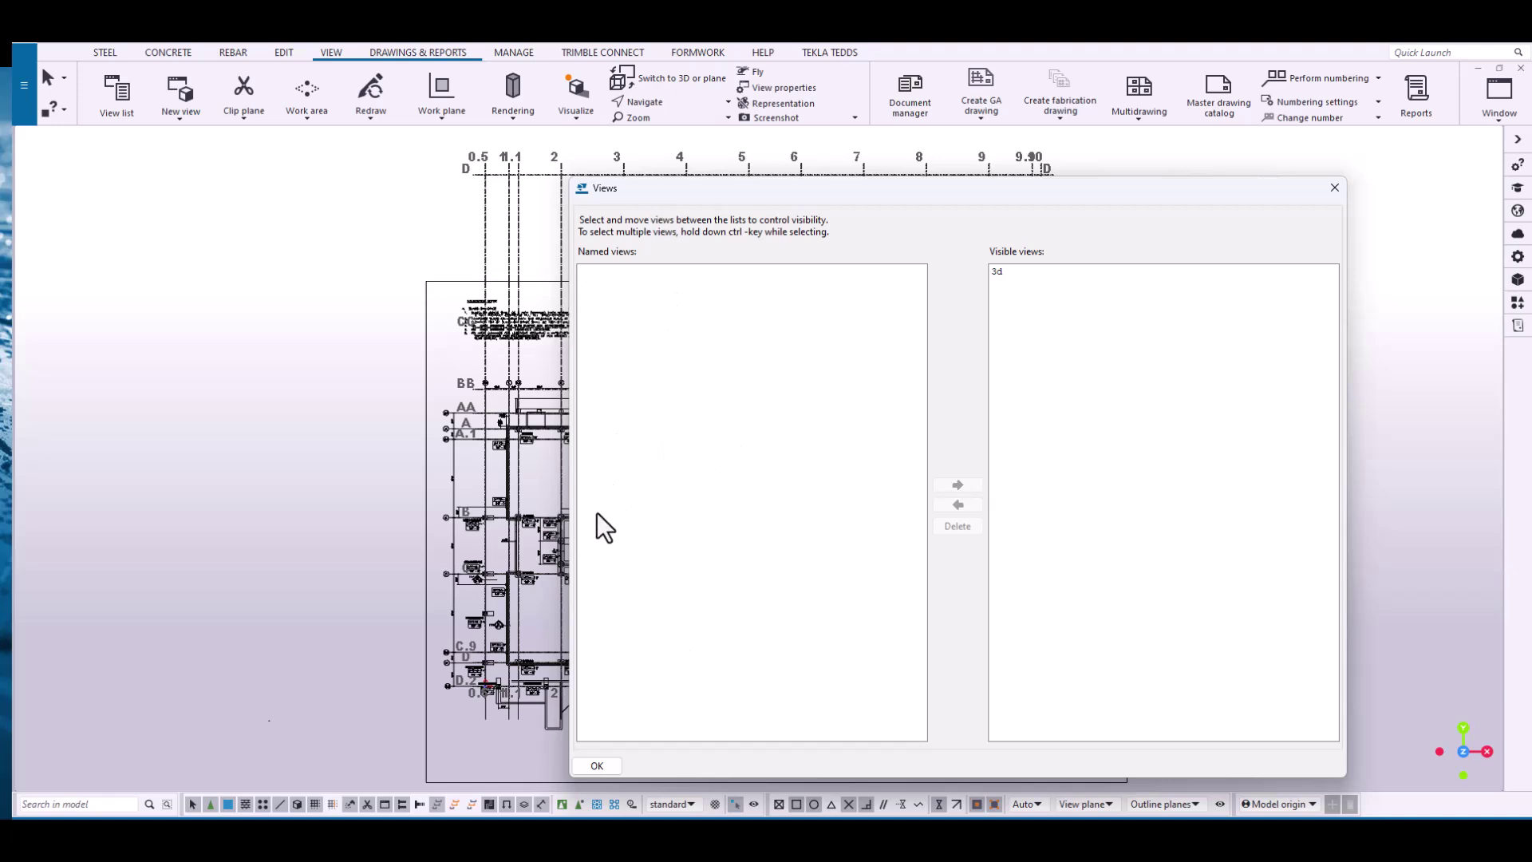
click(1332, 189)
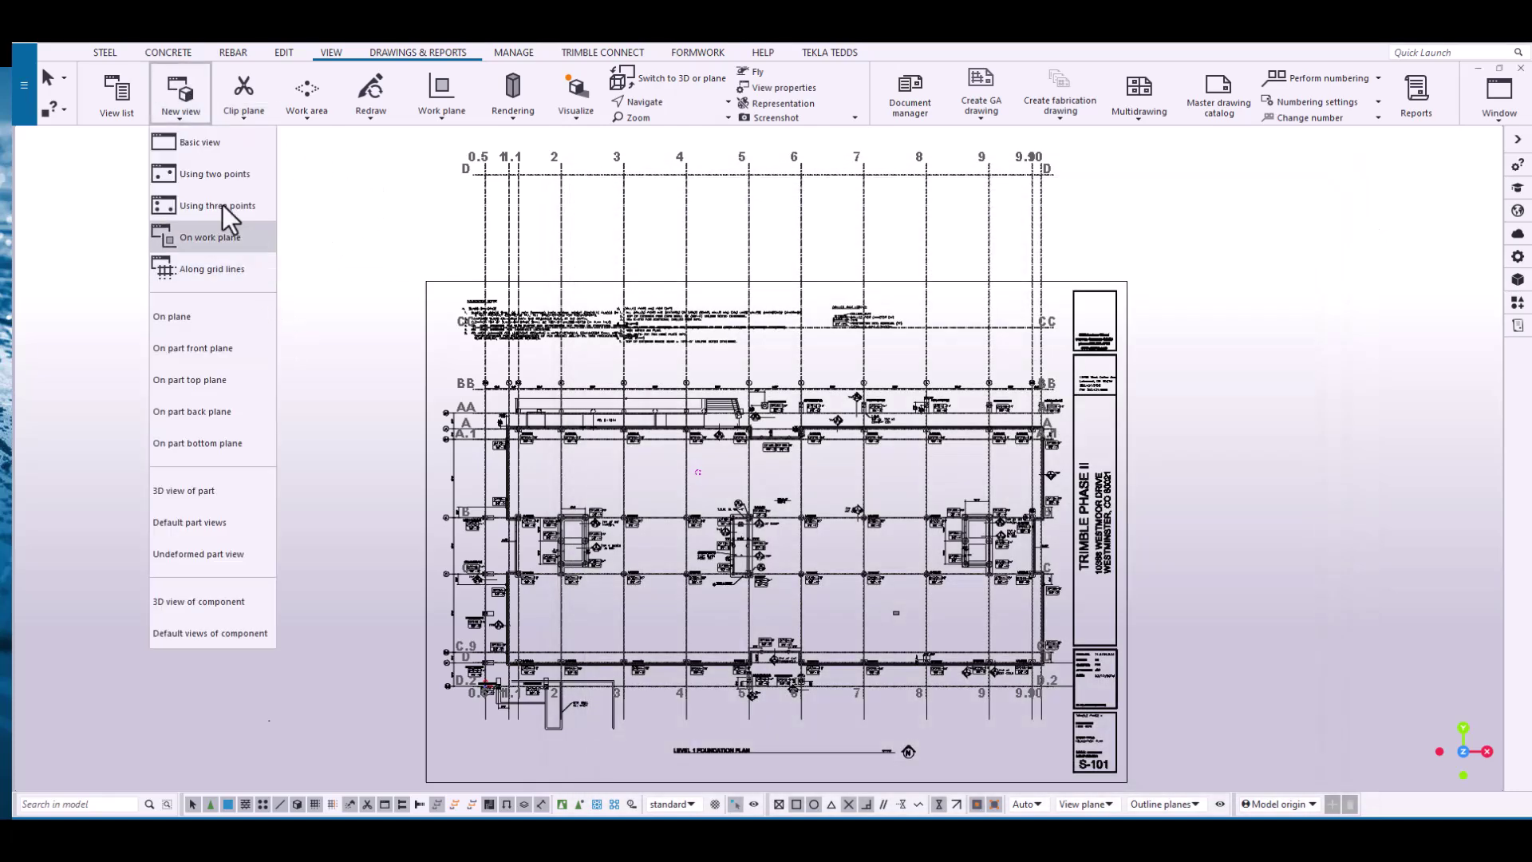
click(198, 271)
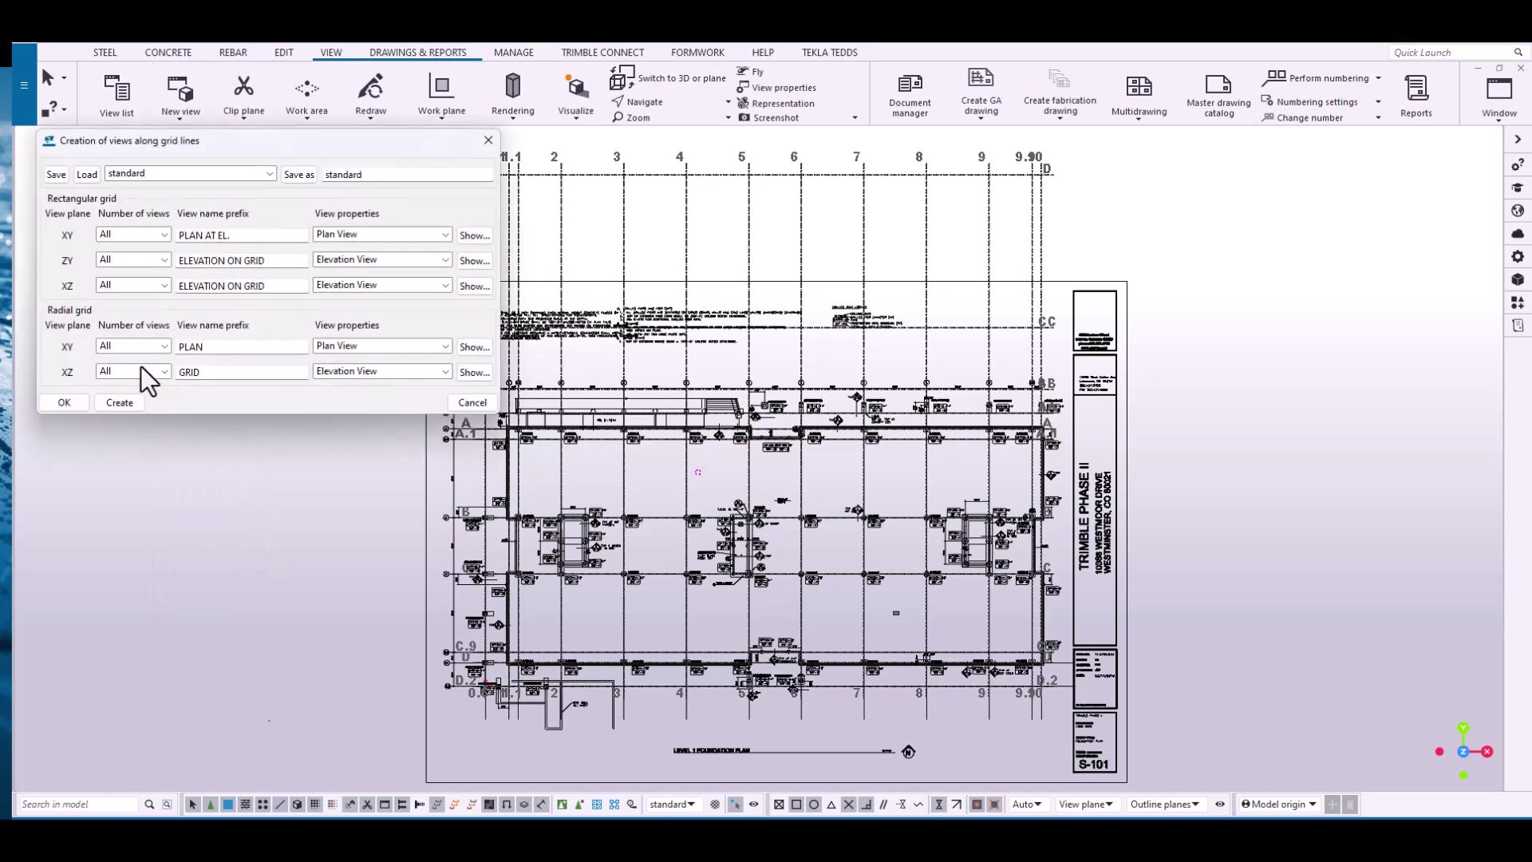
click(124, 404)
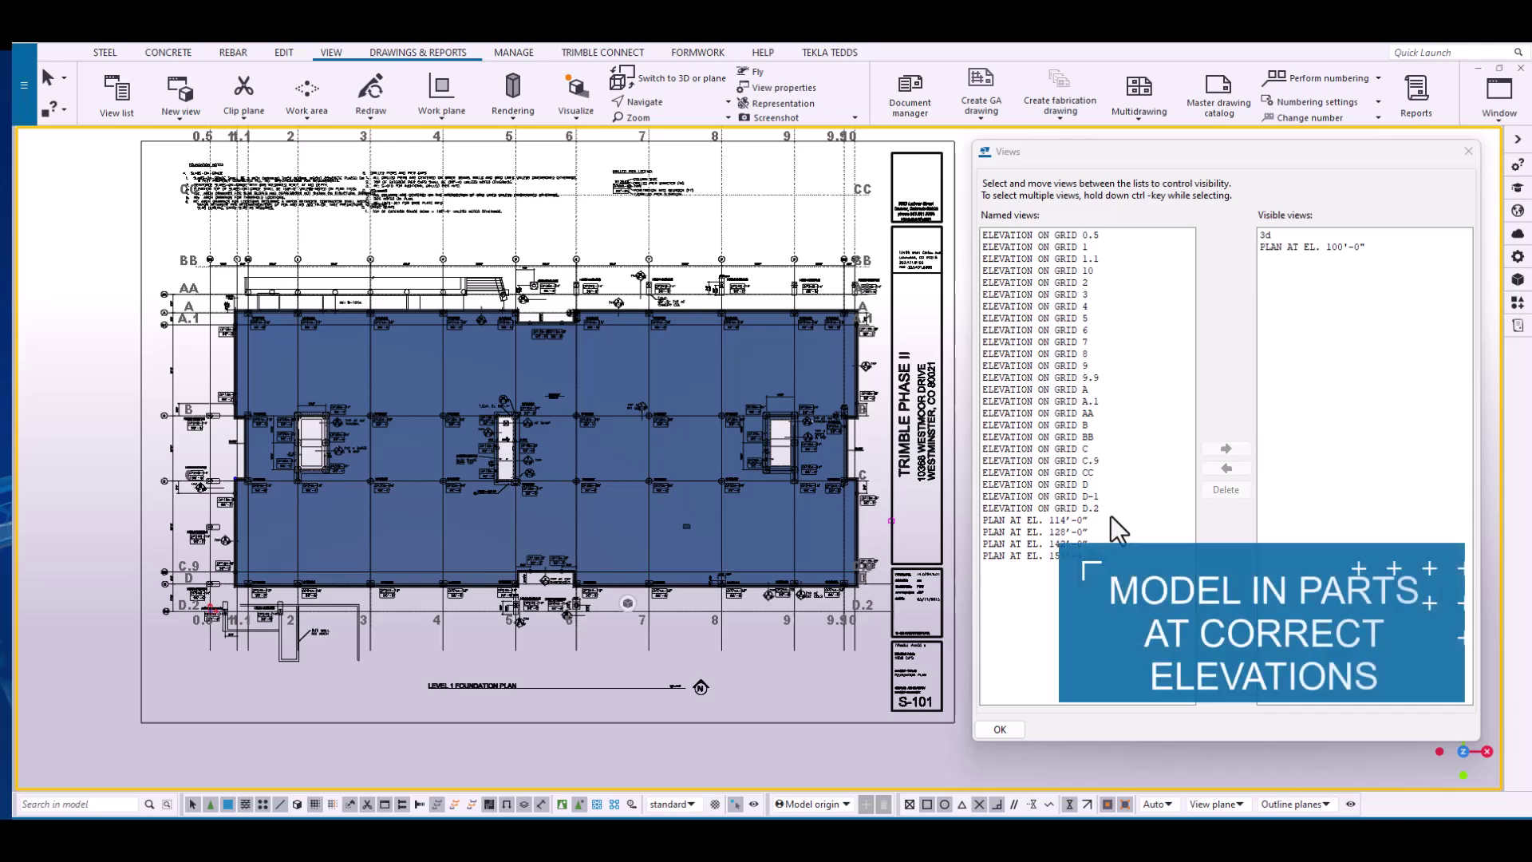
middle_drag(848, 666, 834, 511)
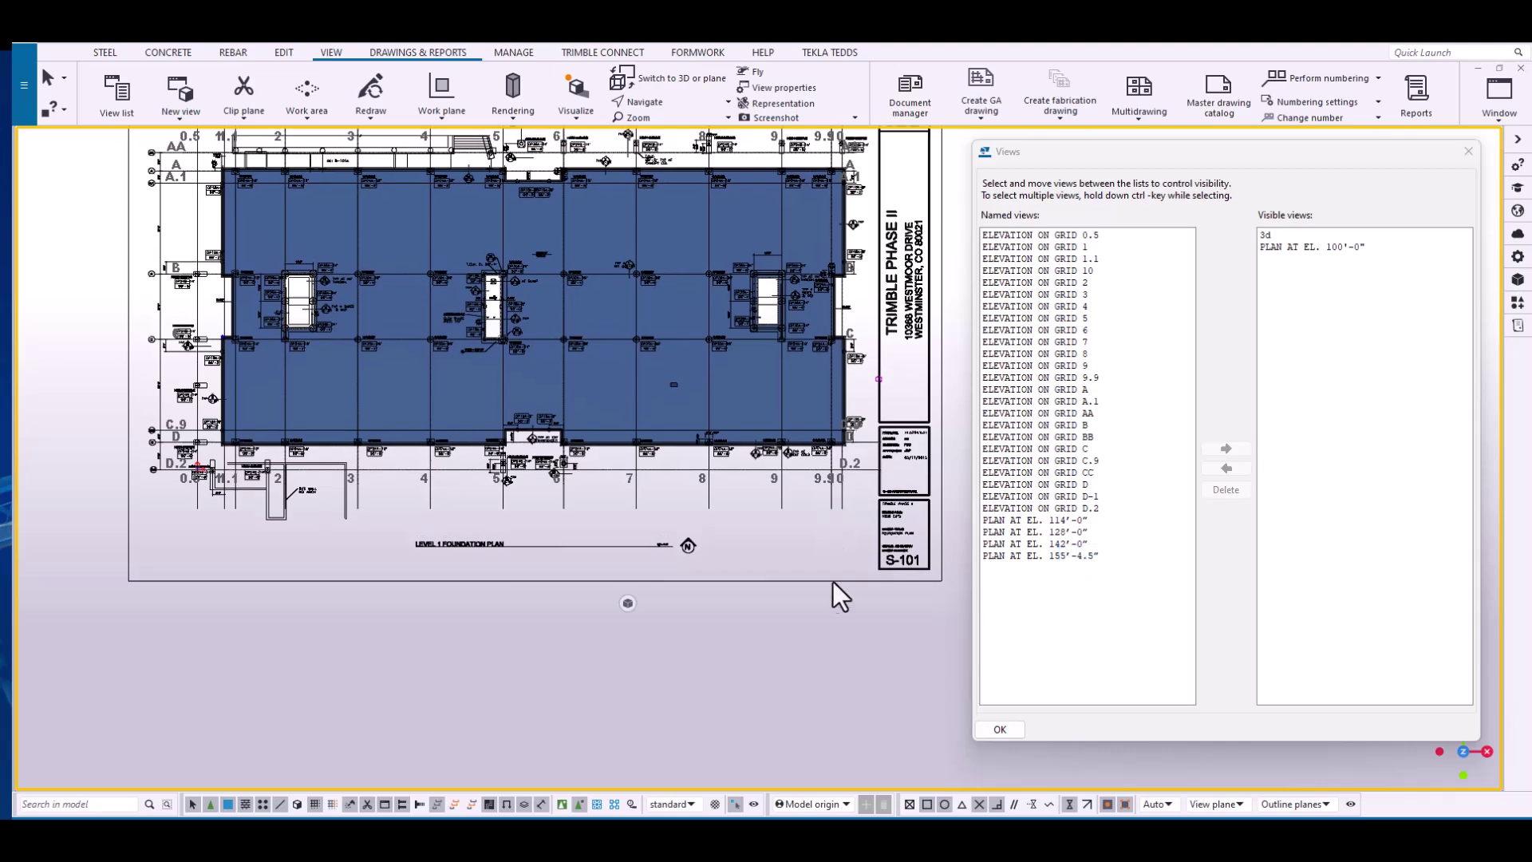
middle_drag(834, 592, 821, 552)
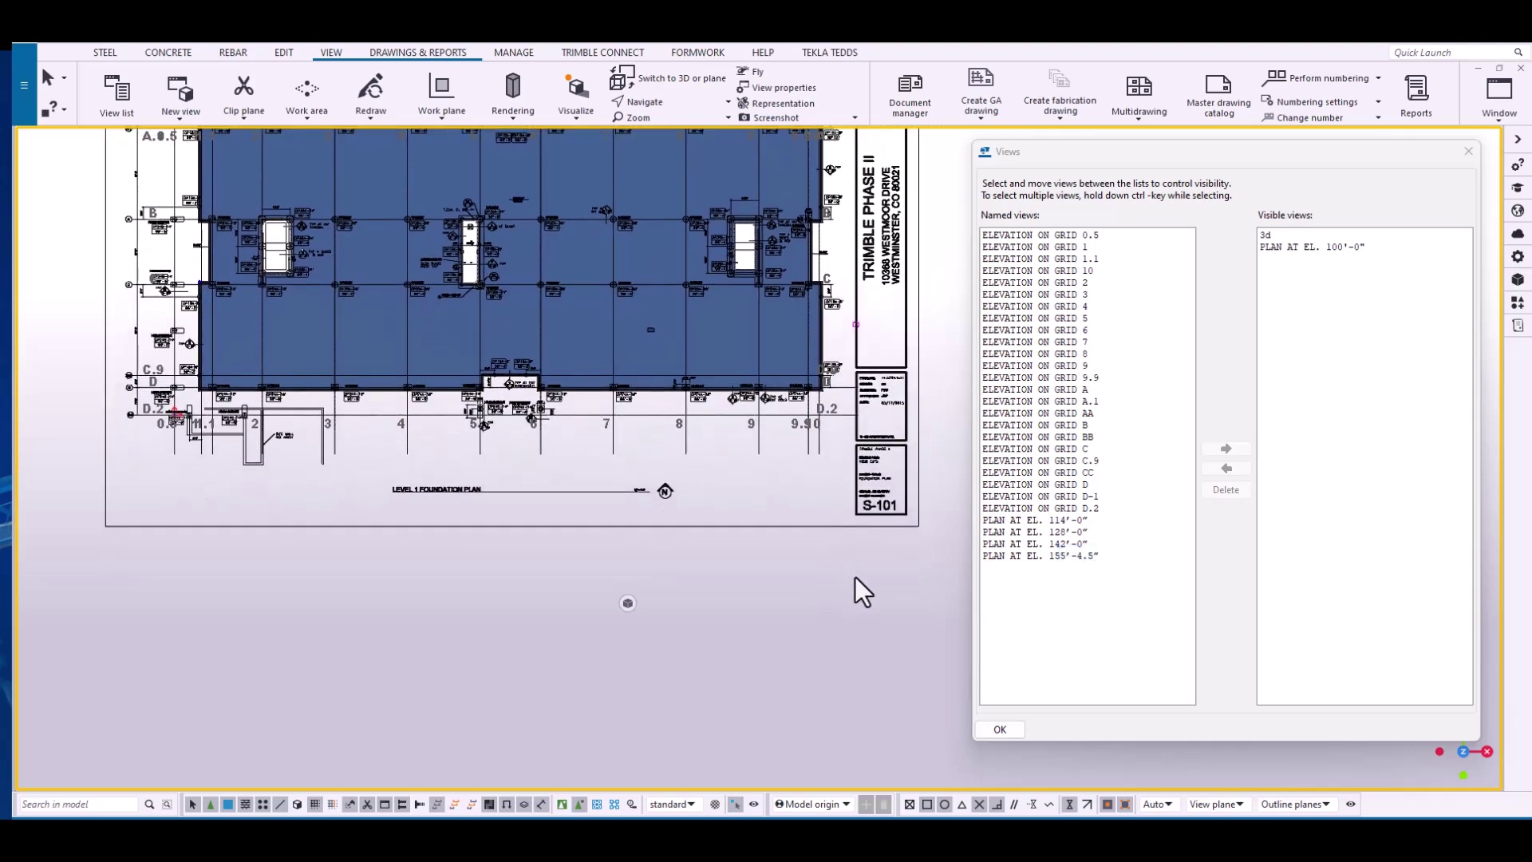
scroll(881, 501, up, 3)
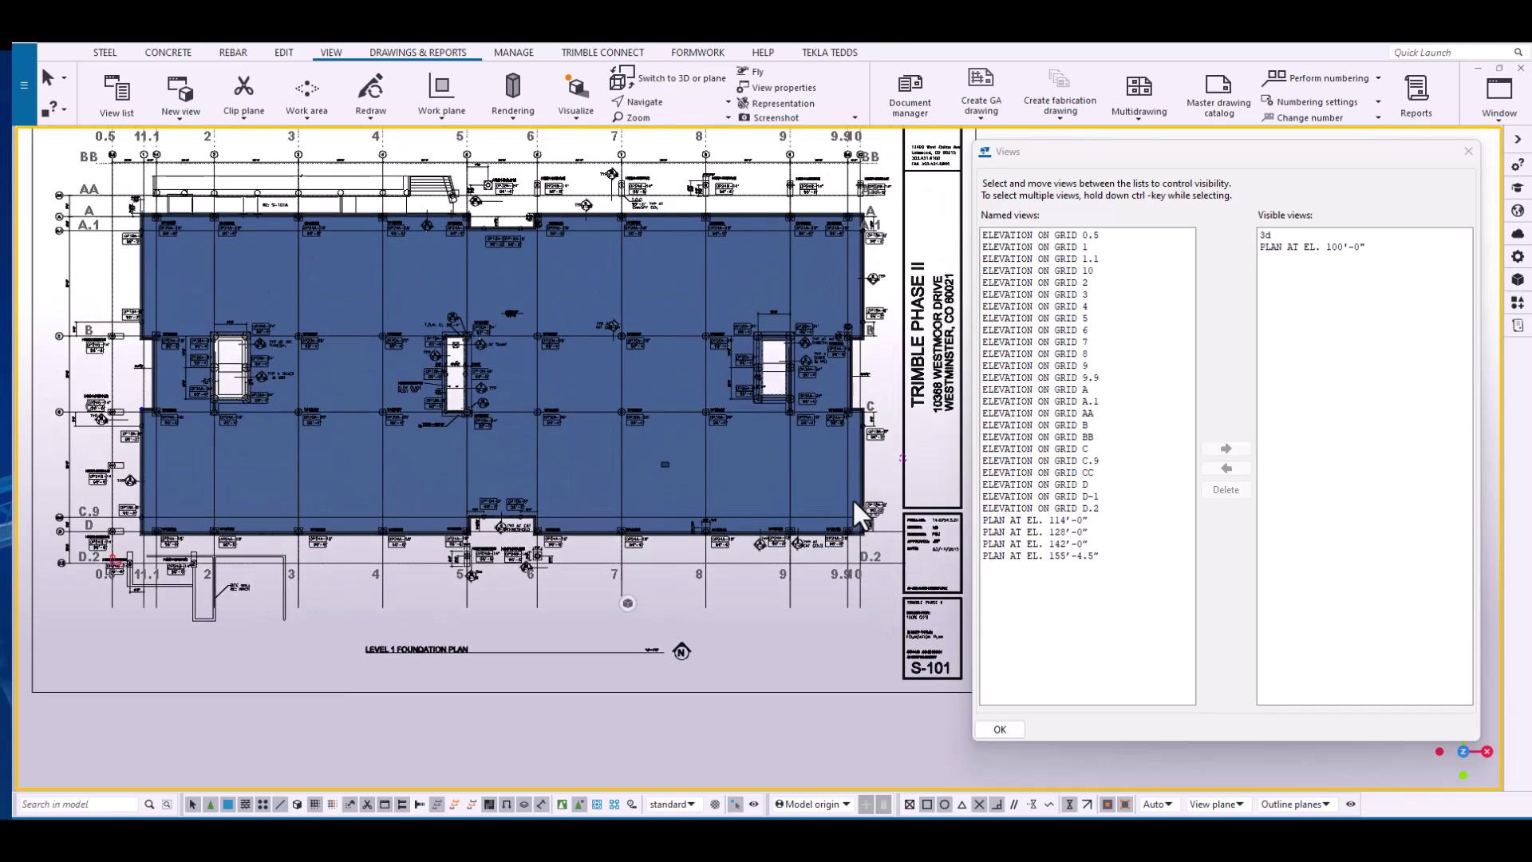
middle_drag(851, 501, 860, 520)
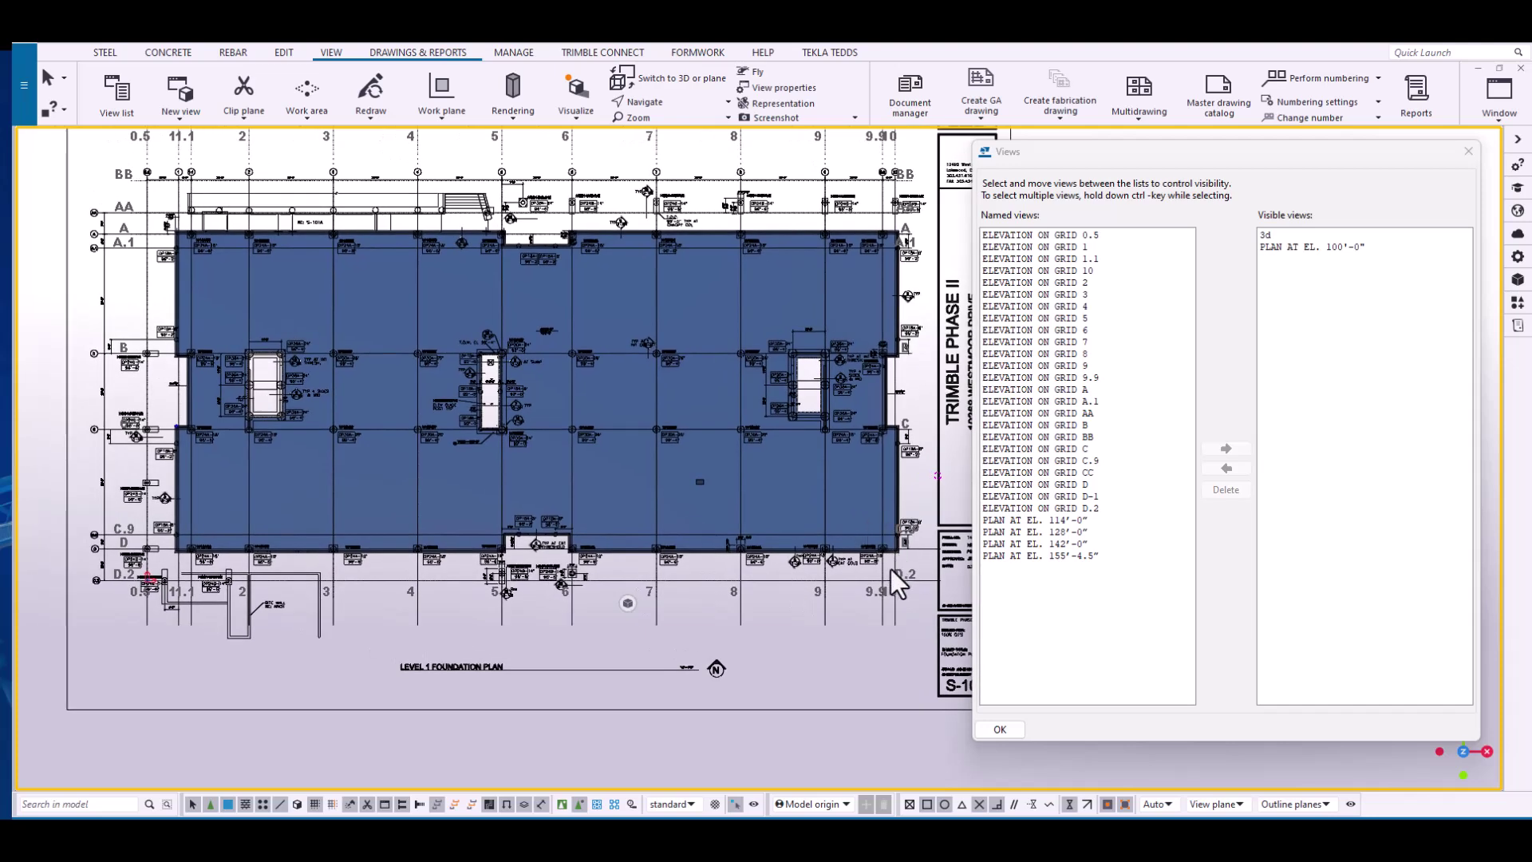
scroll(119, 544, up, 8)
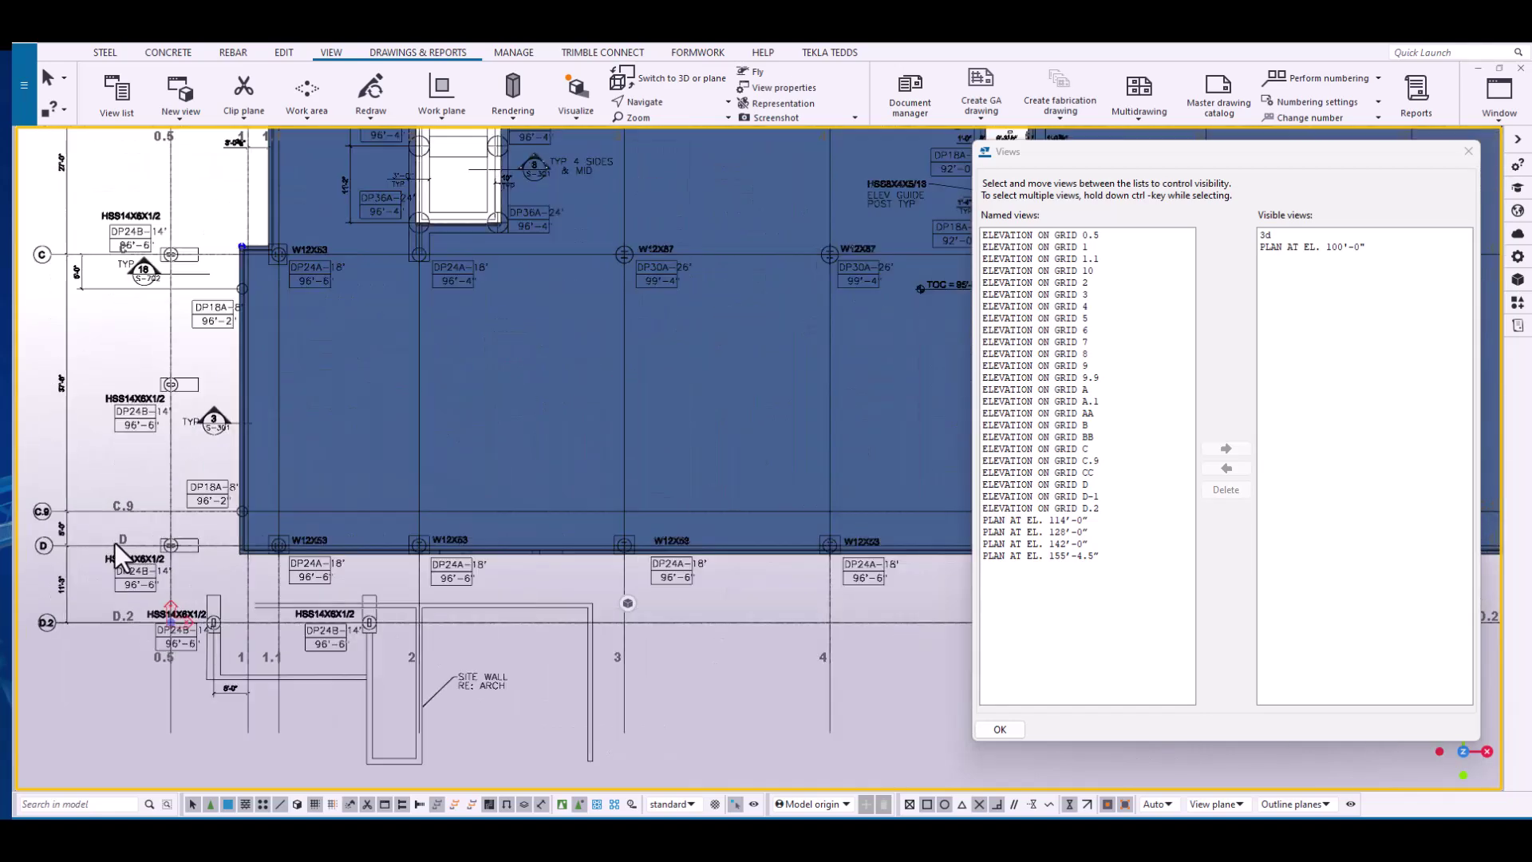
scroll(232, 534, down, 3)
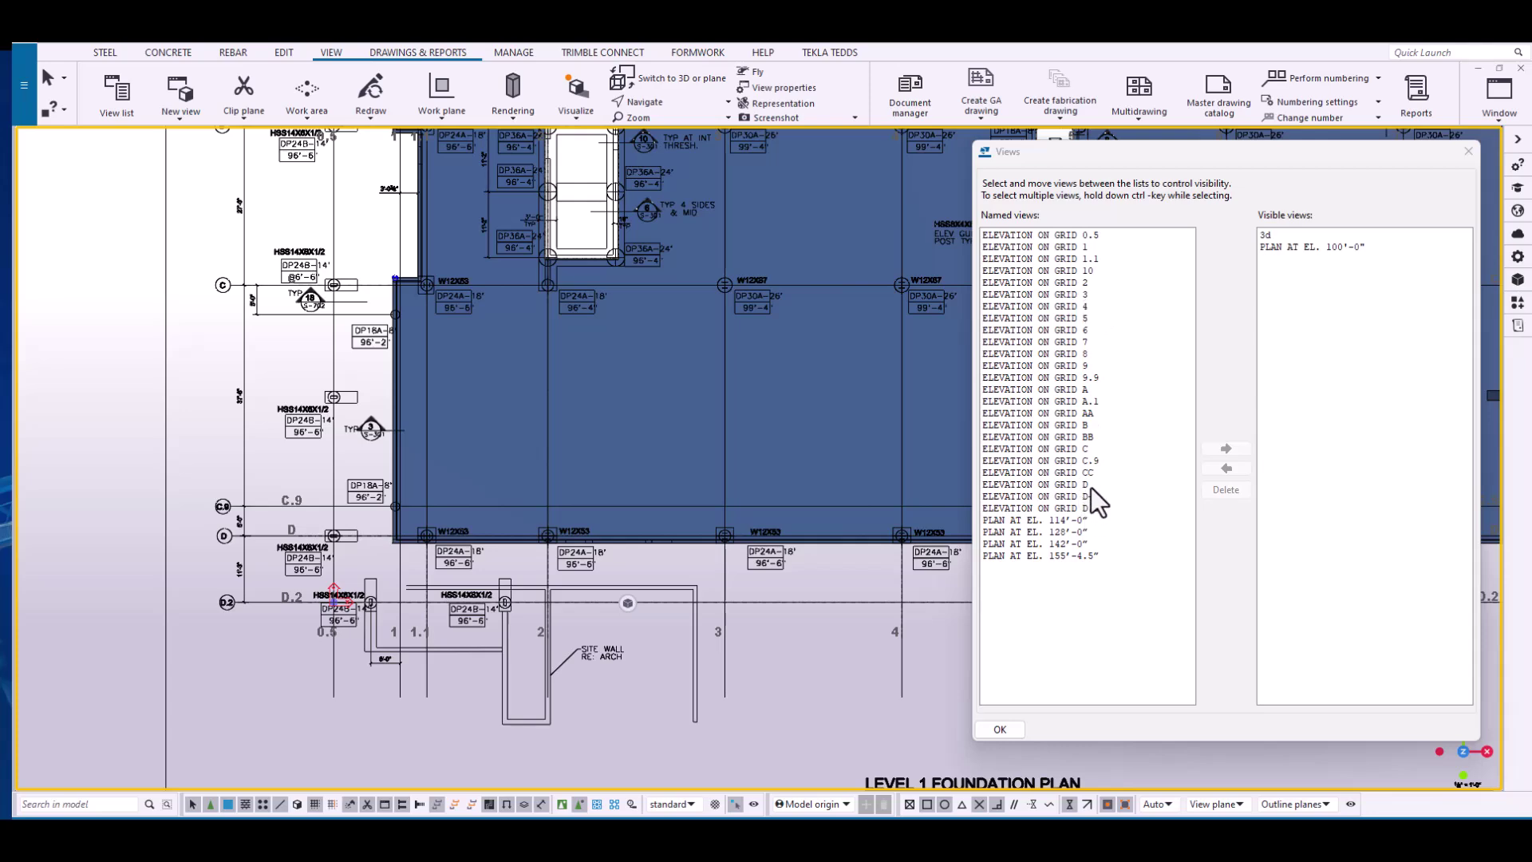
- Open ELEVATION ON GRID D and zoom in on the 100'-0" part
double_click(1085, 484)
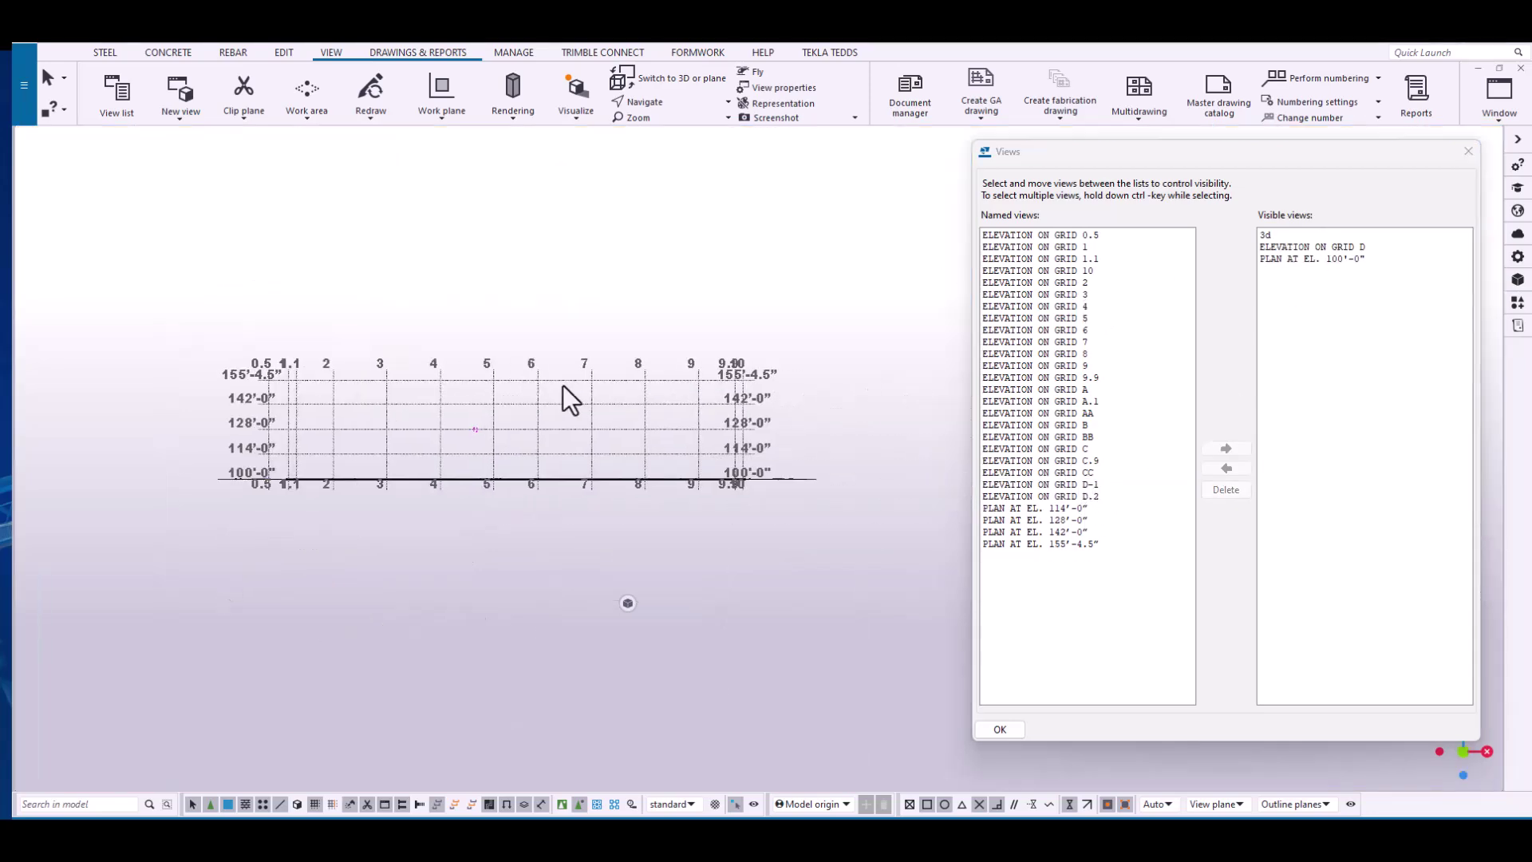
scroll(562, 386, up, 3)
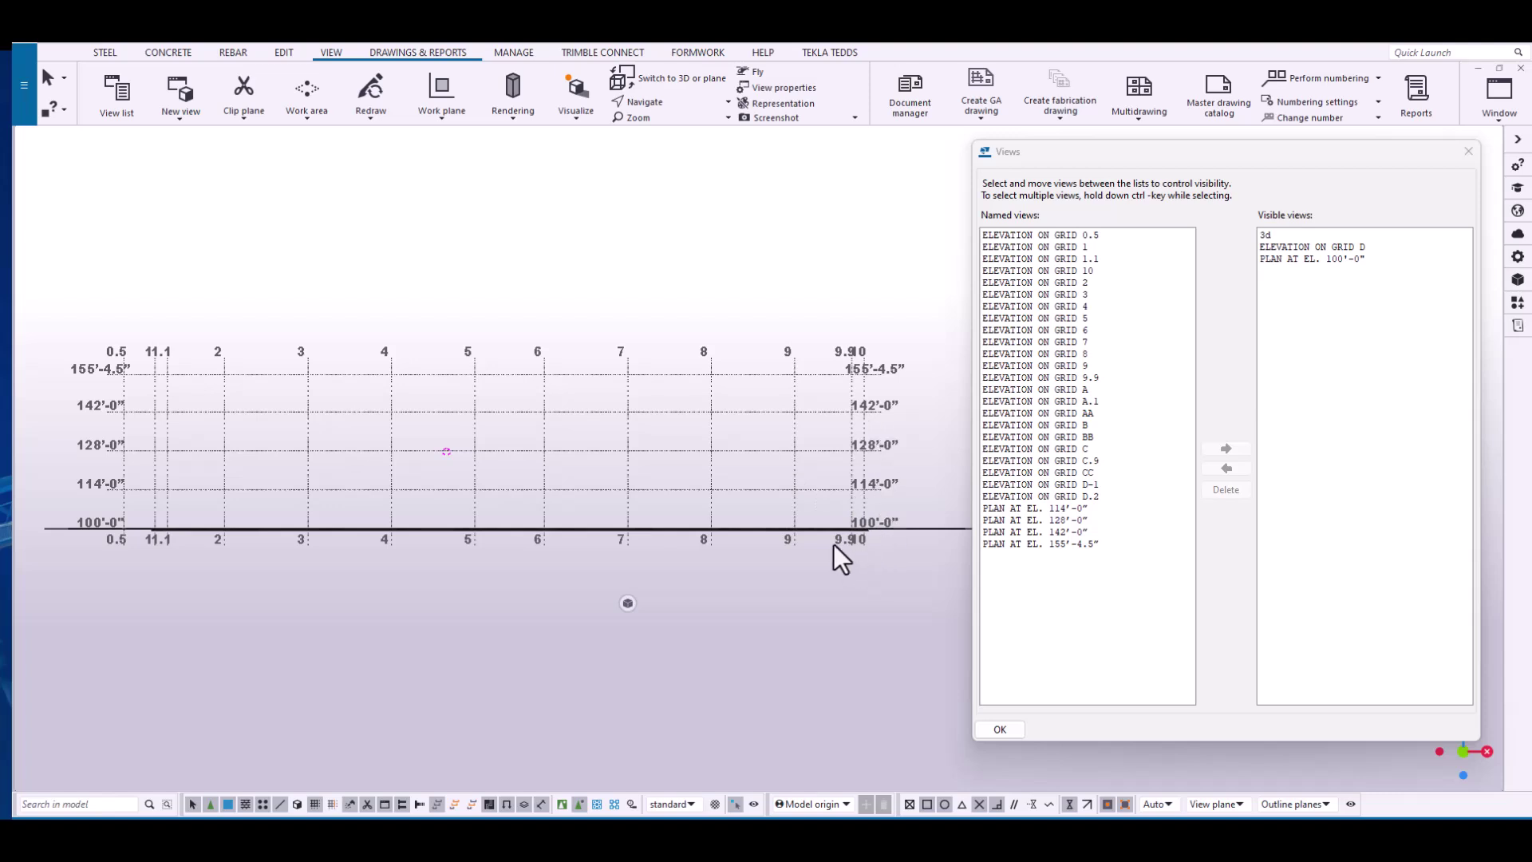
scroll(834, 544, up, 2)
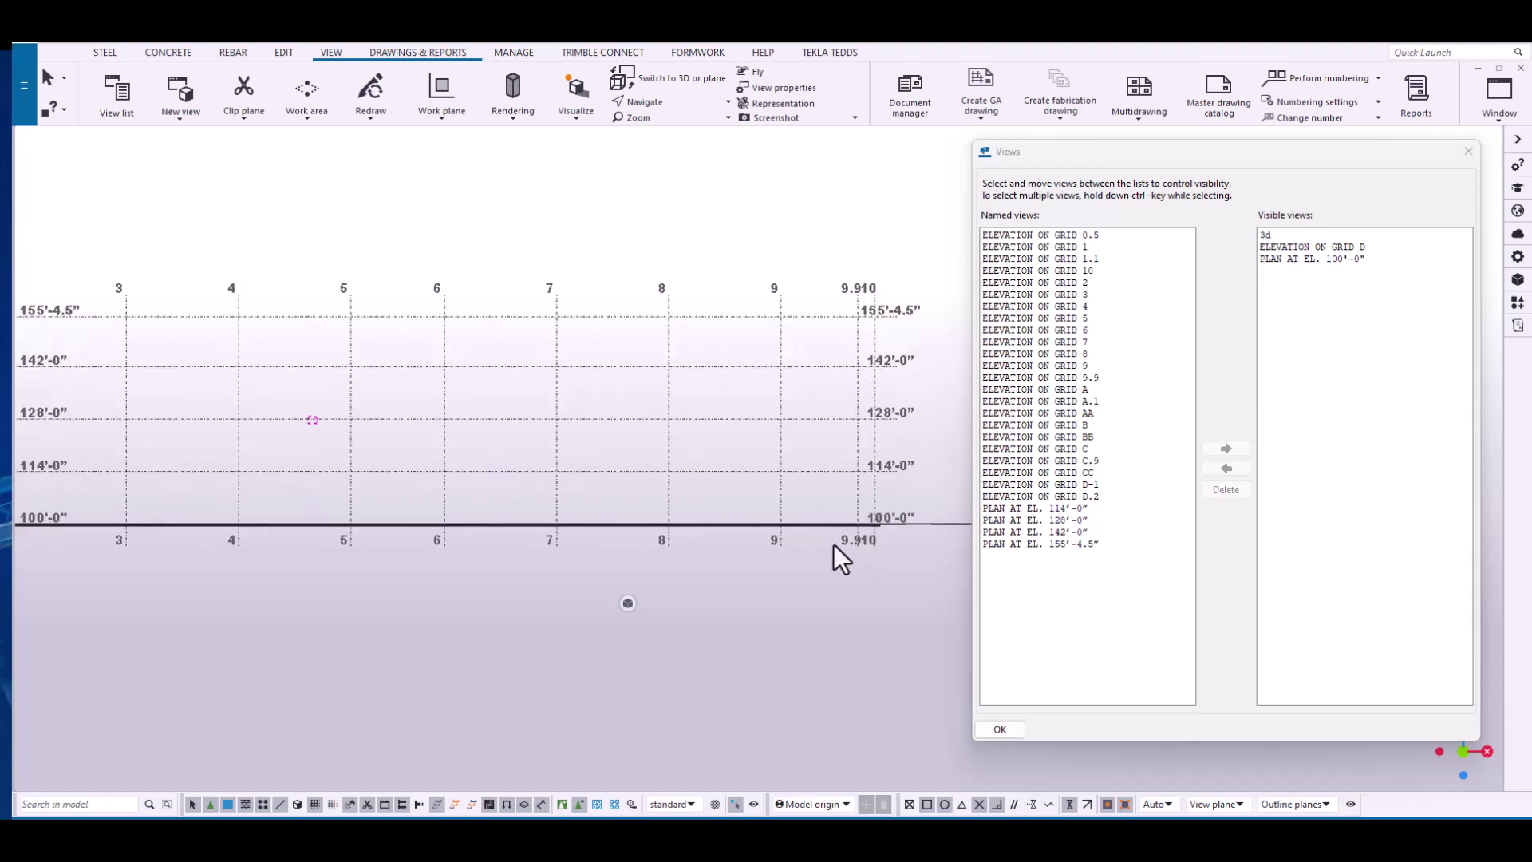
- Linear-copy the 100'-0" part with dZ 14'-0" and 4 copies
right_click(812, 505)
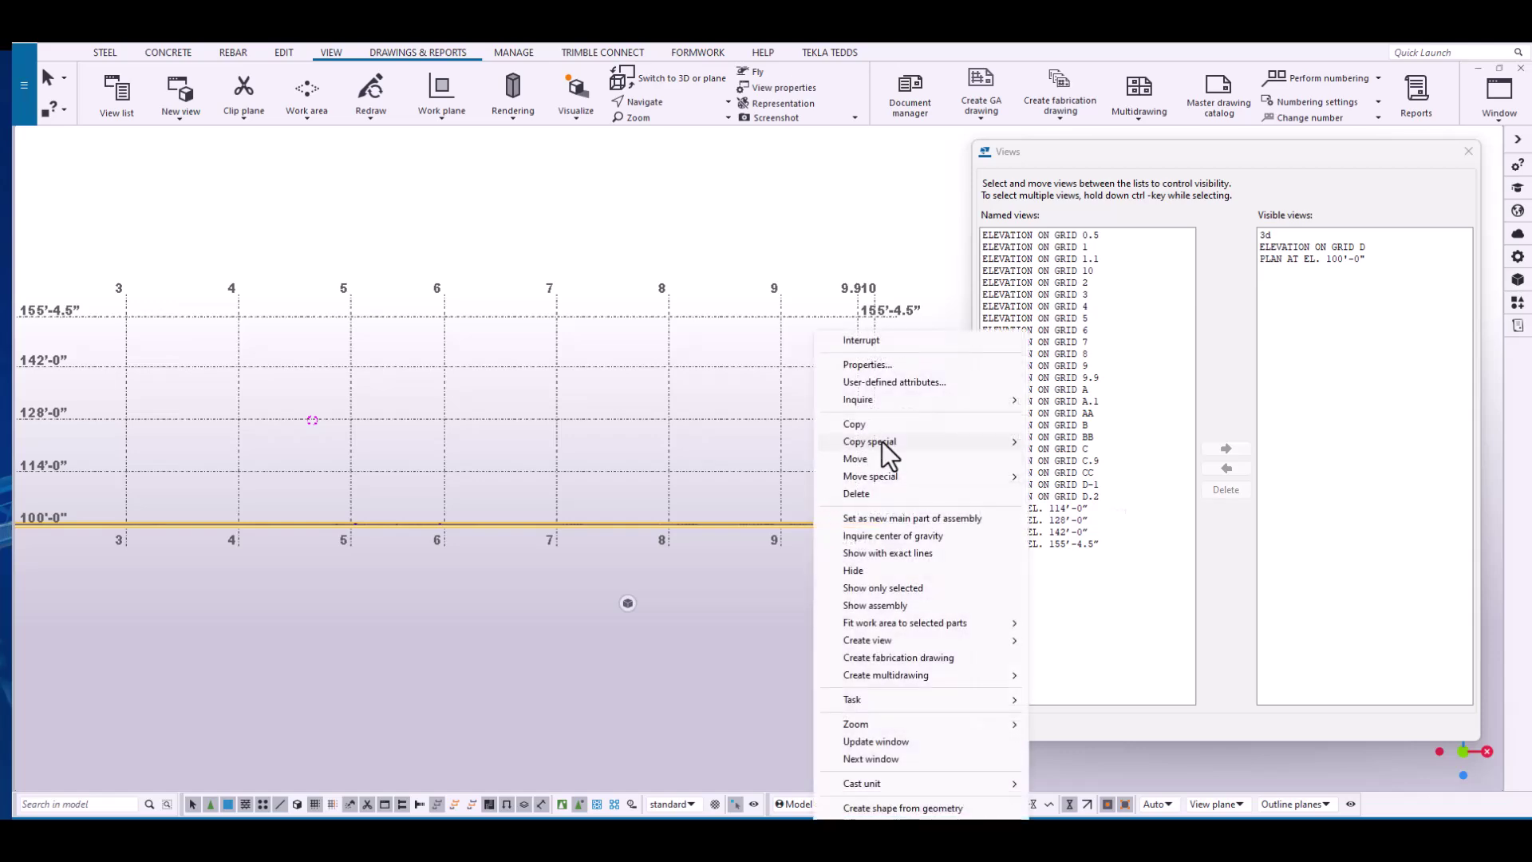
mouse_move(882, 442)
click(1054, 441)
scroll(822, 523, up, 4)
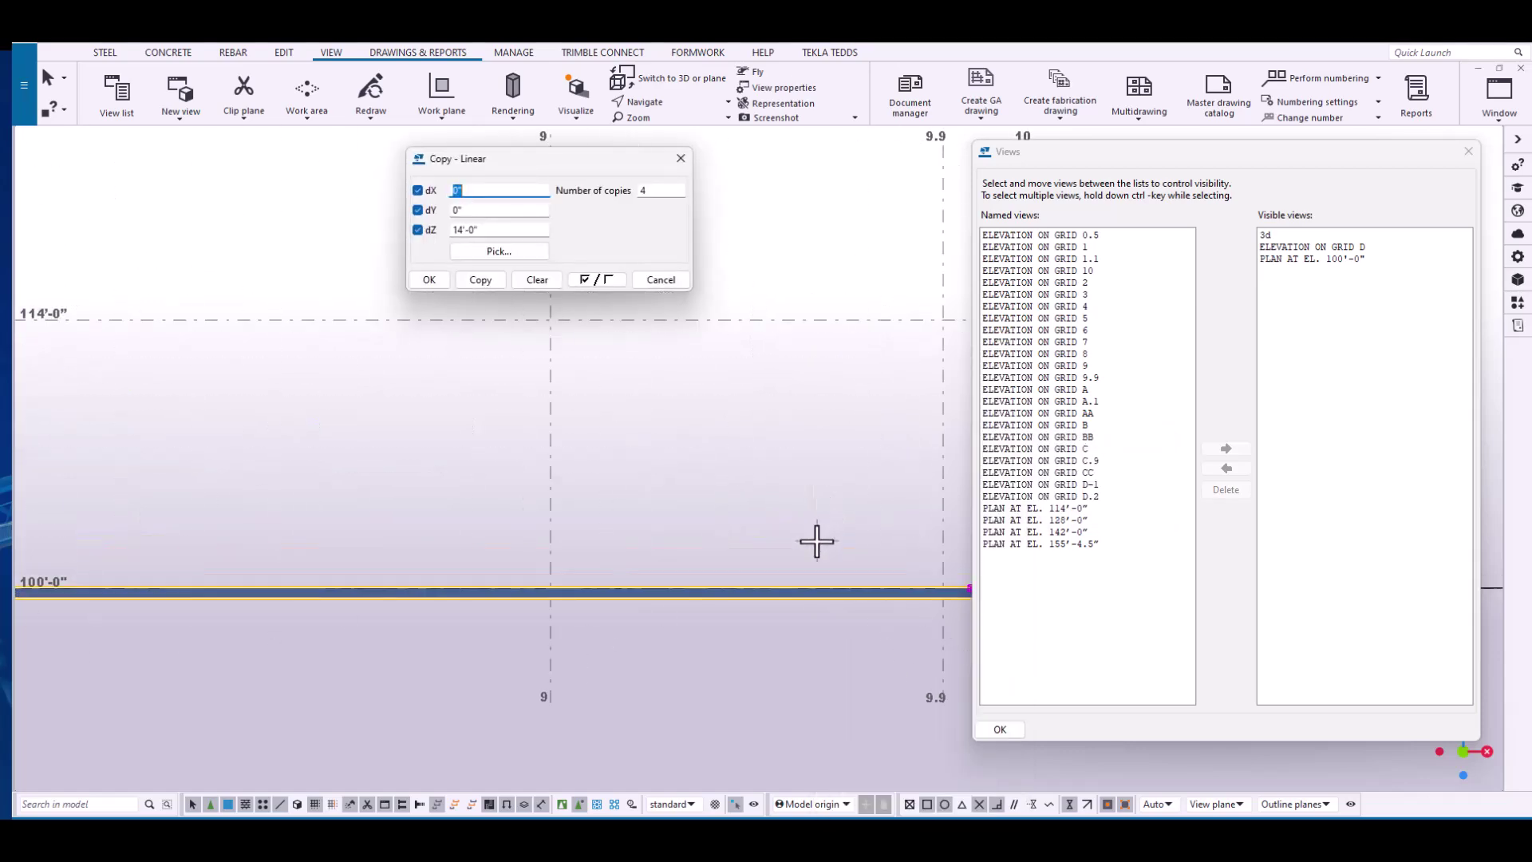
click(737, 588)
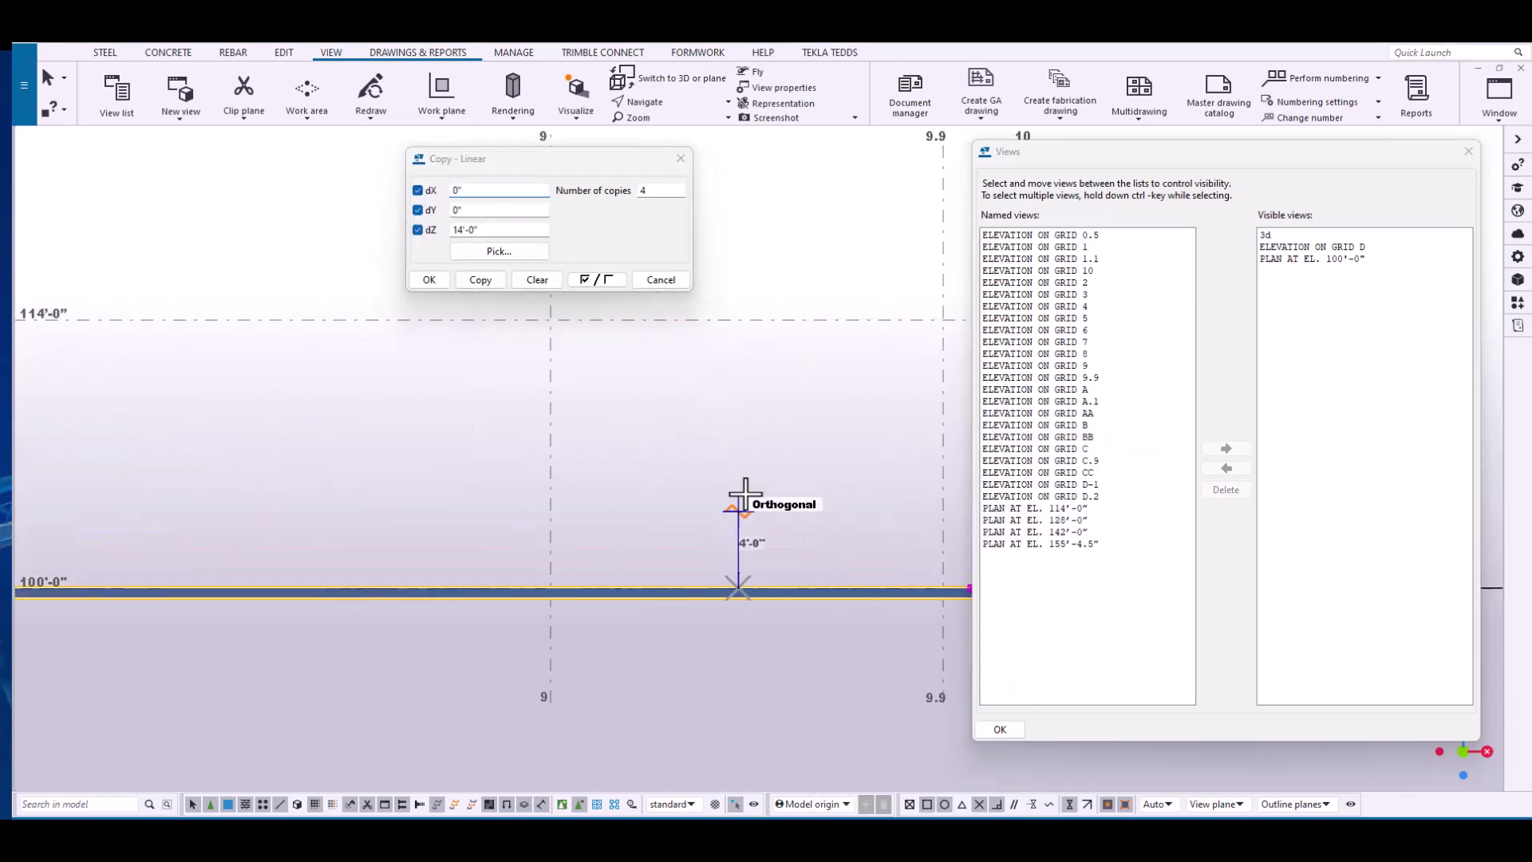
click(737, 319)
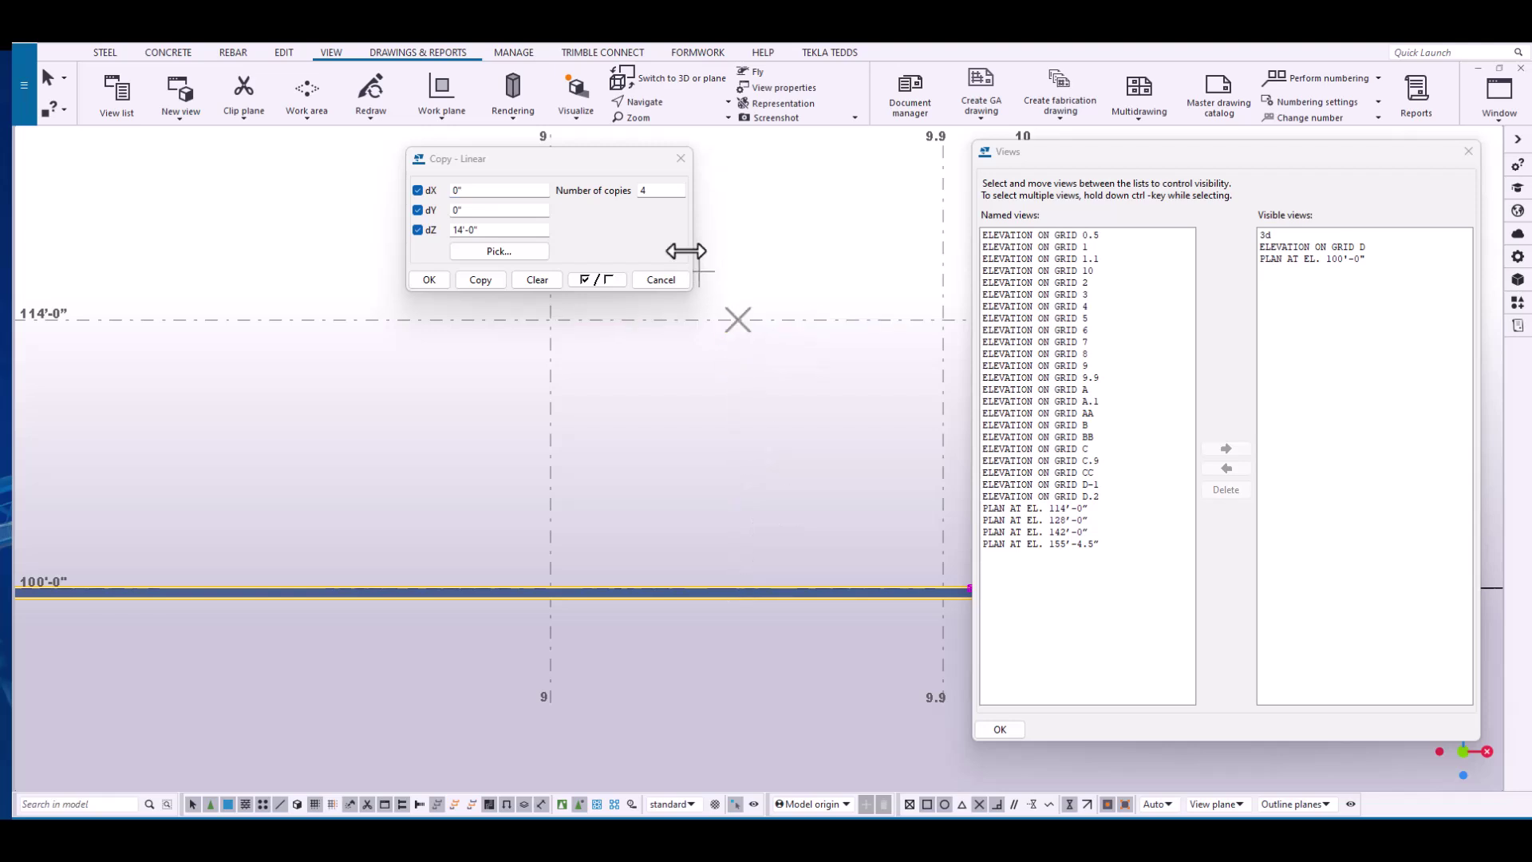
click(484, 276)
right_click(759, 359)
key(Escape)
scroll(745, 475, down, 4)
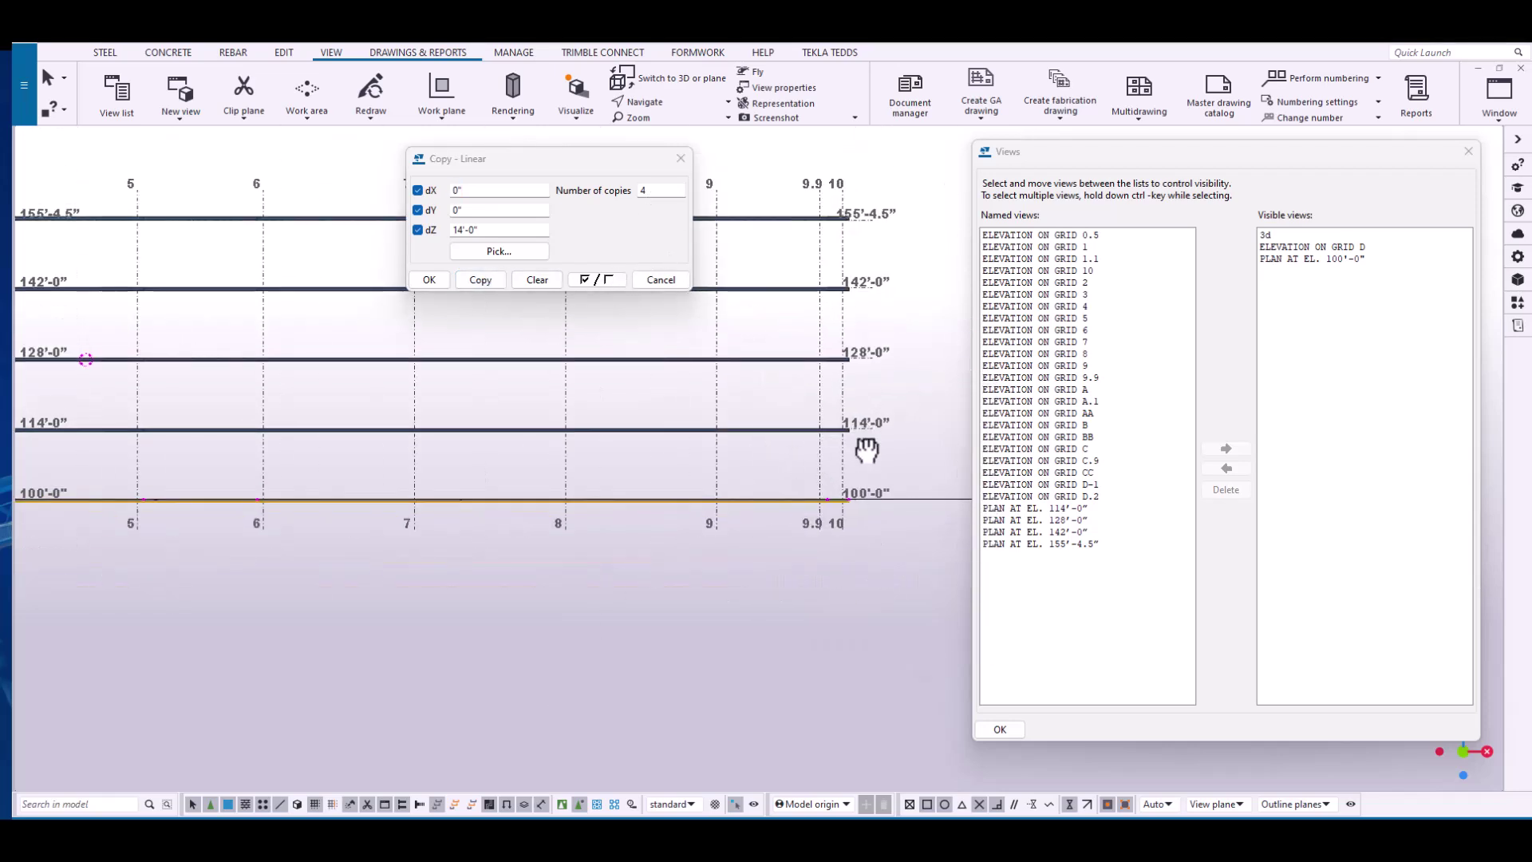
middle_drag(866, 449, 922, 506)
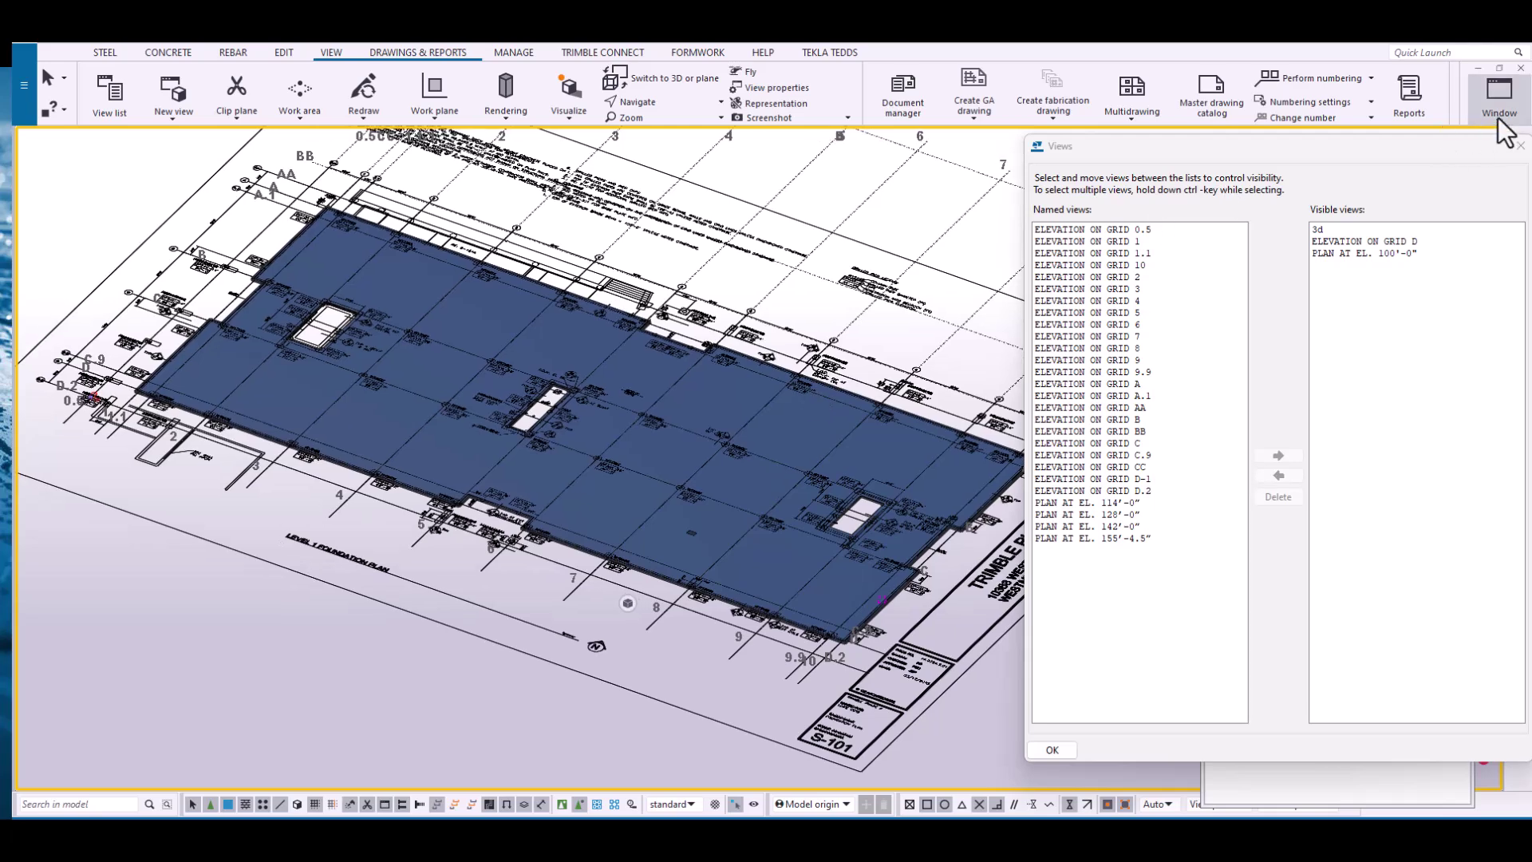
scroll(824, 765, up, 5)
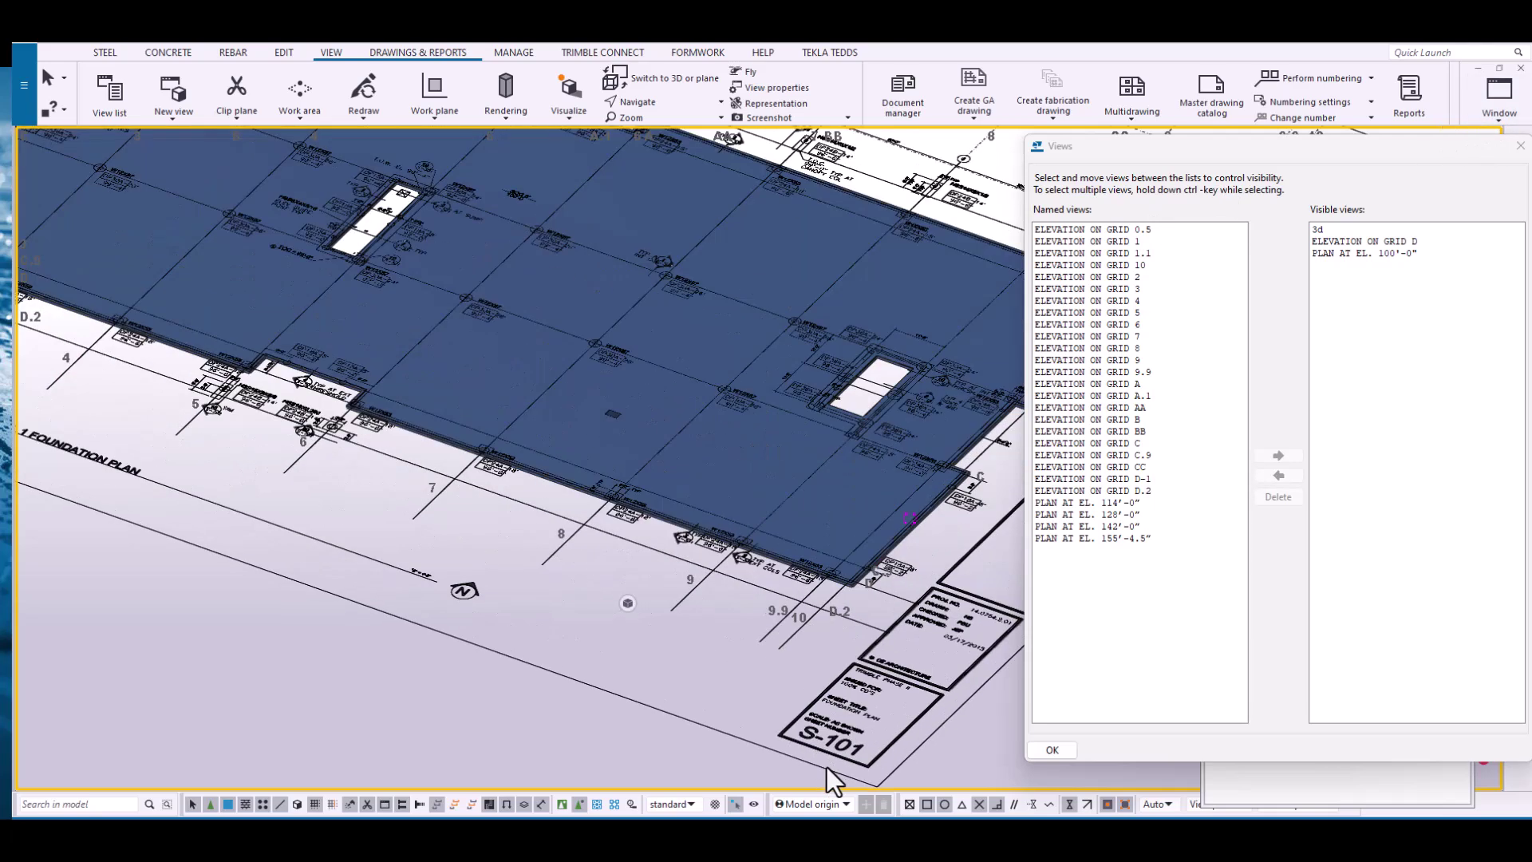
middle_drag(807, 485, 753, 529)
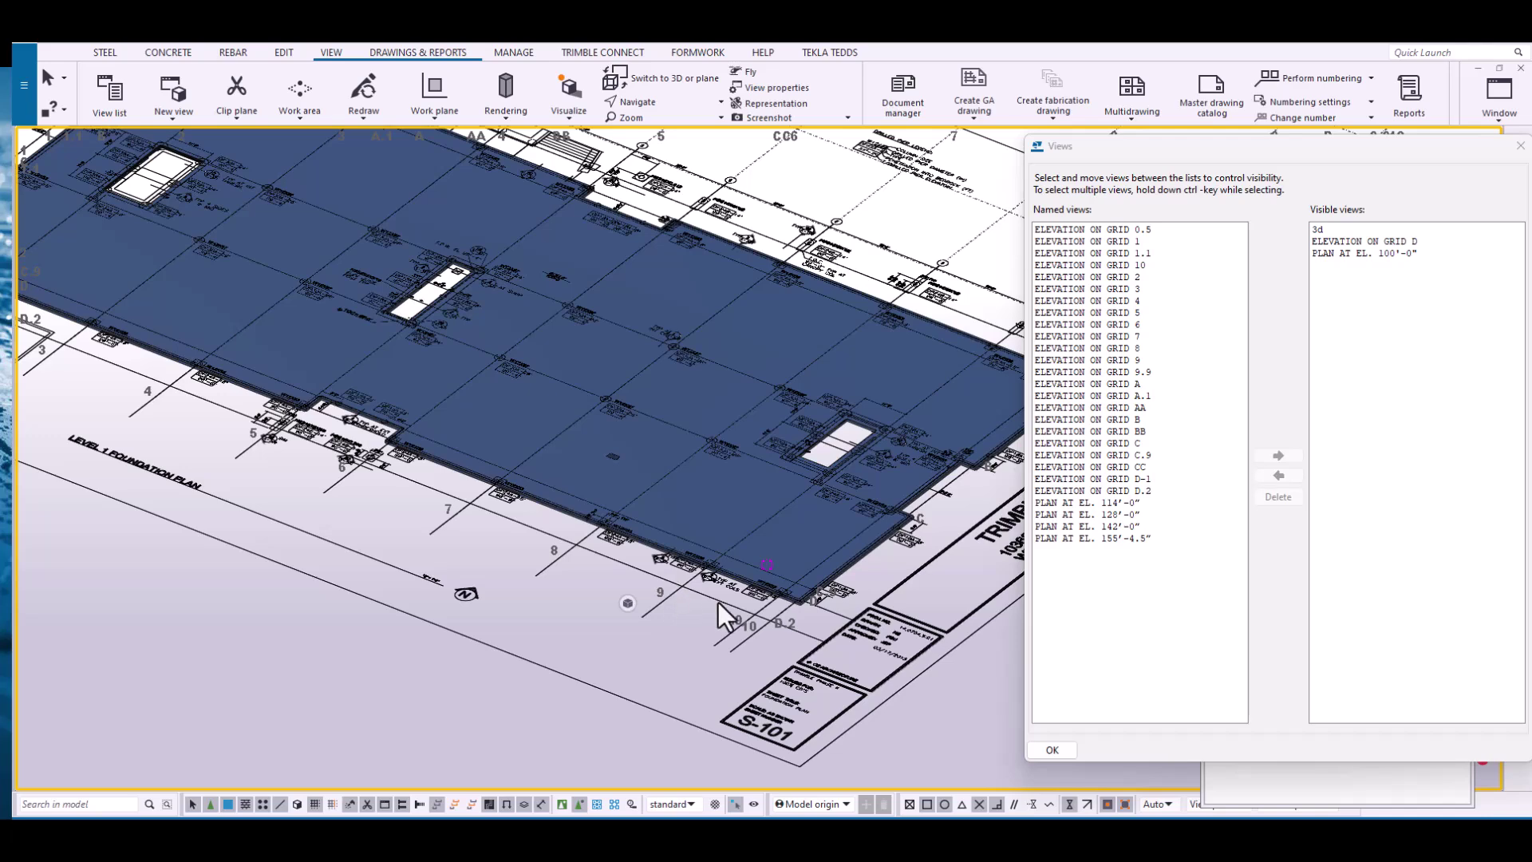
scroll(876, 567, up, 3)
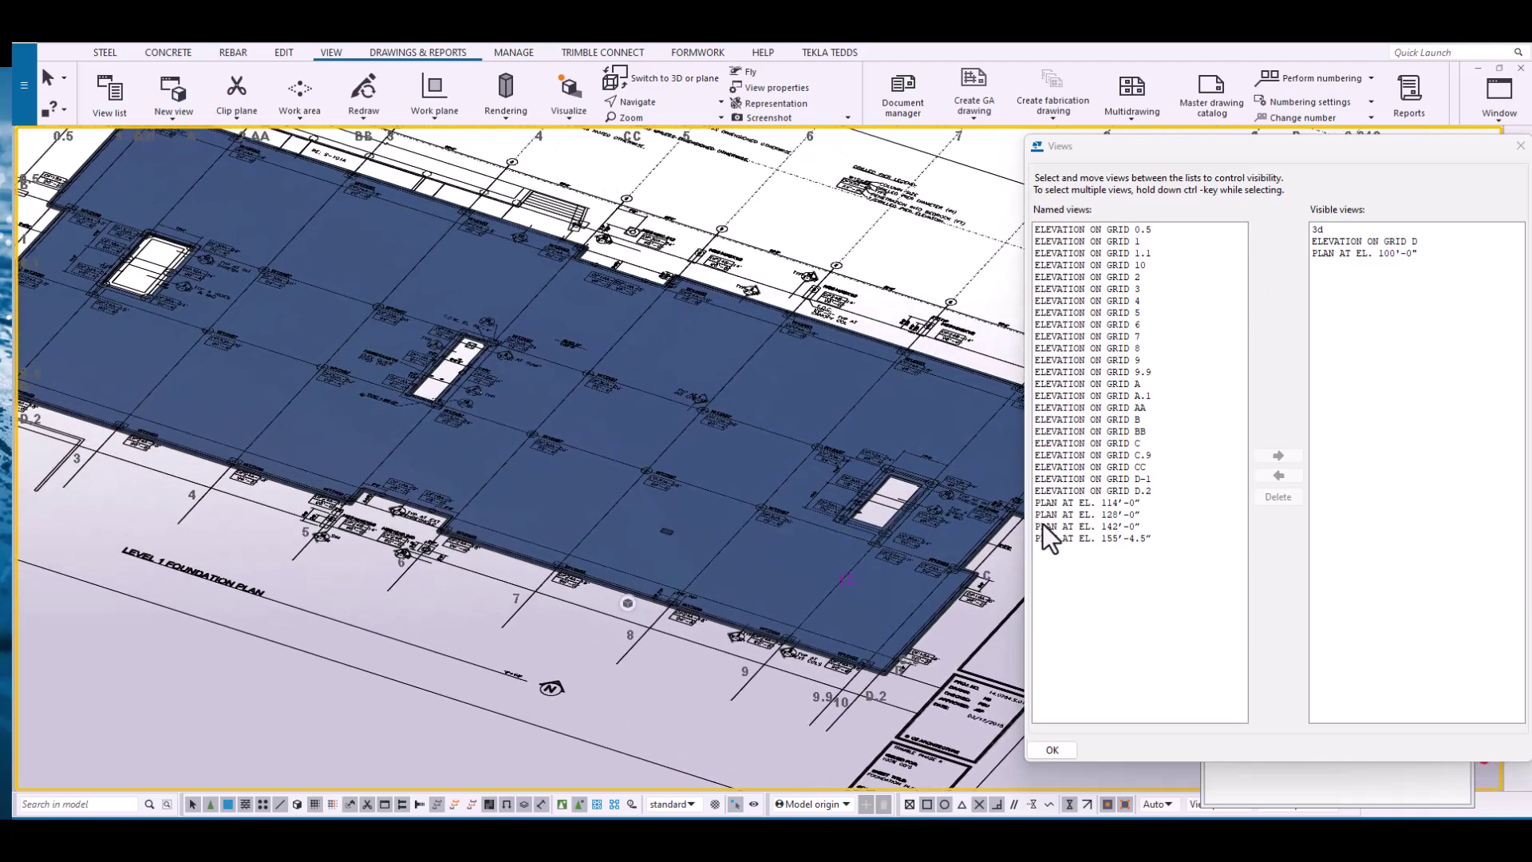
- Open the PLAN AT EL. 114'-0" and 128'-0" views and tilt to isometric
double_click(1080, 501)
scroll(845, 566, up, 8)
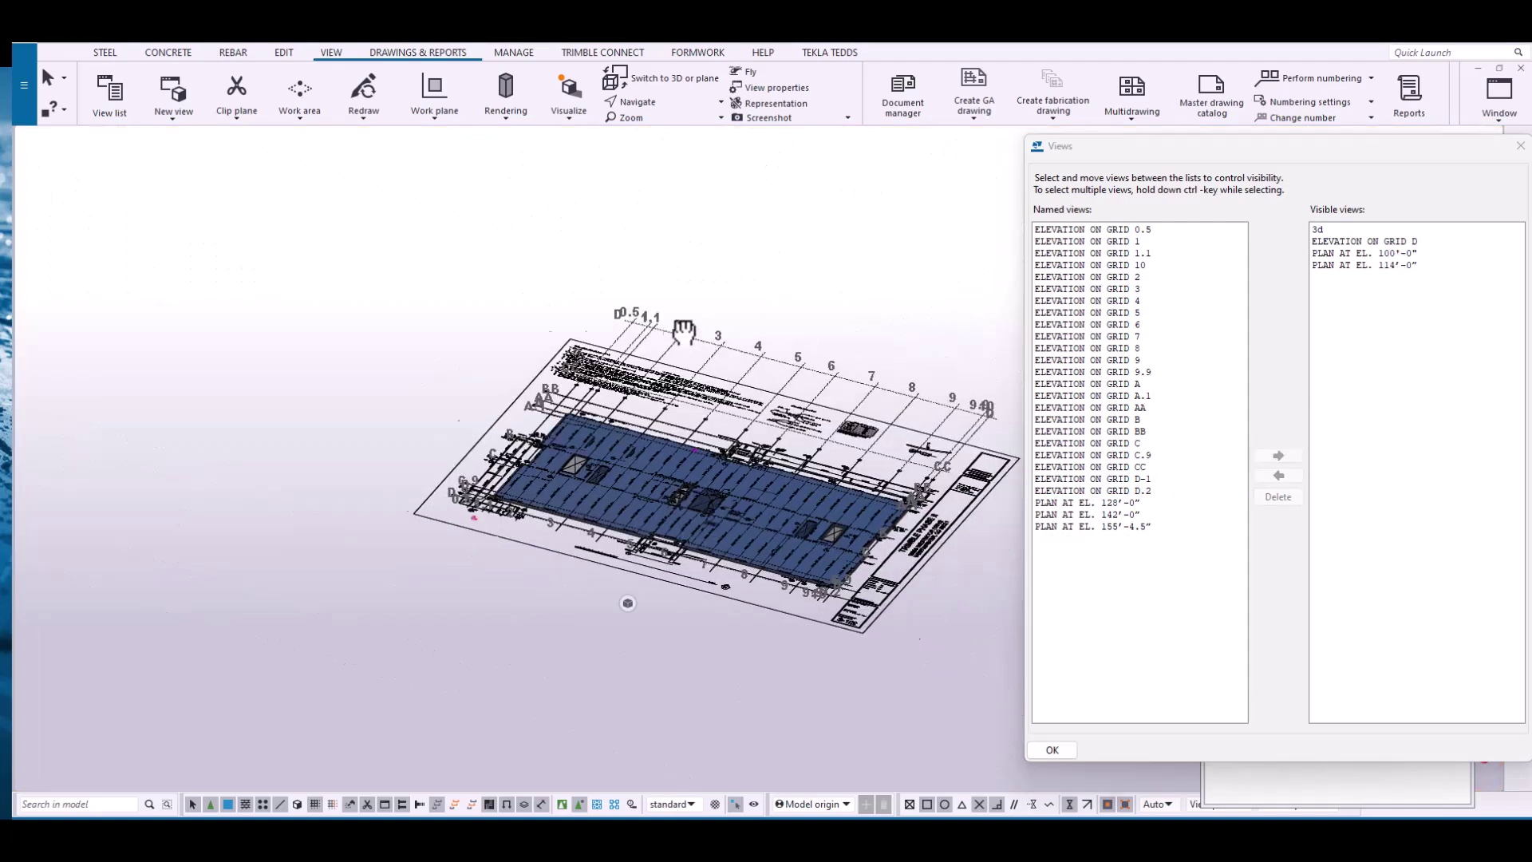
scroll(817, 735, down, 5)
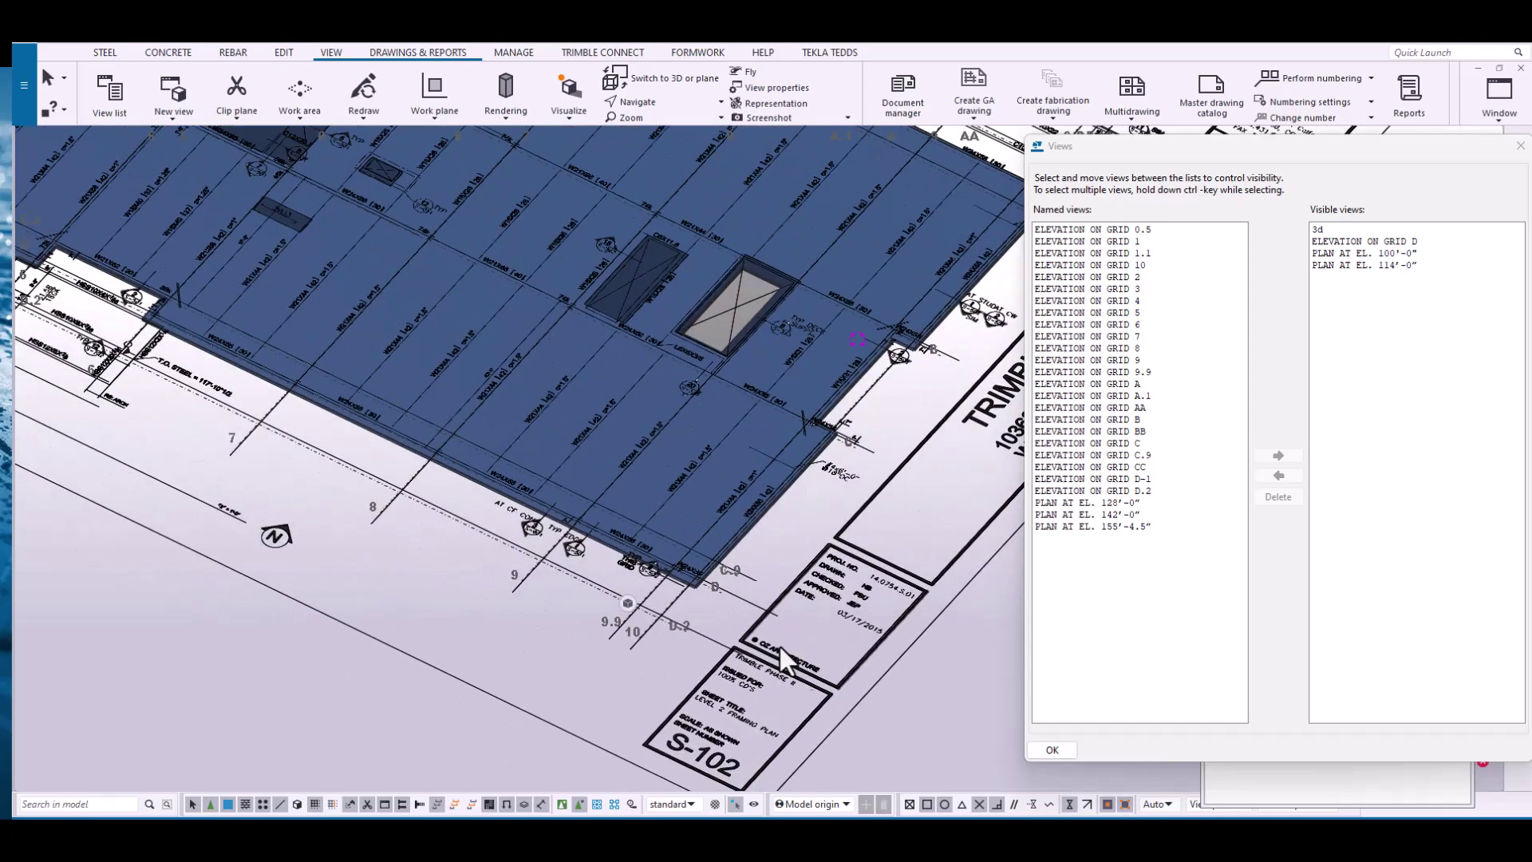
scroll(761, 541, up, 4)
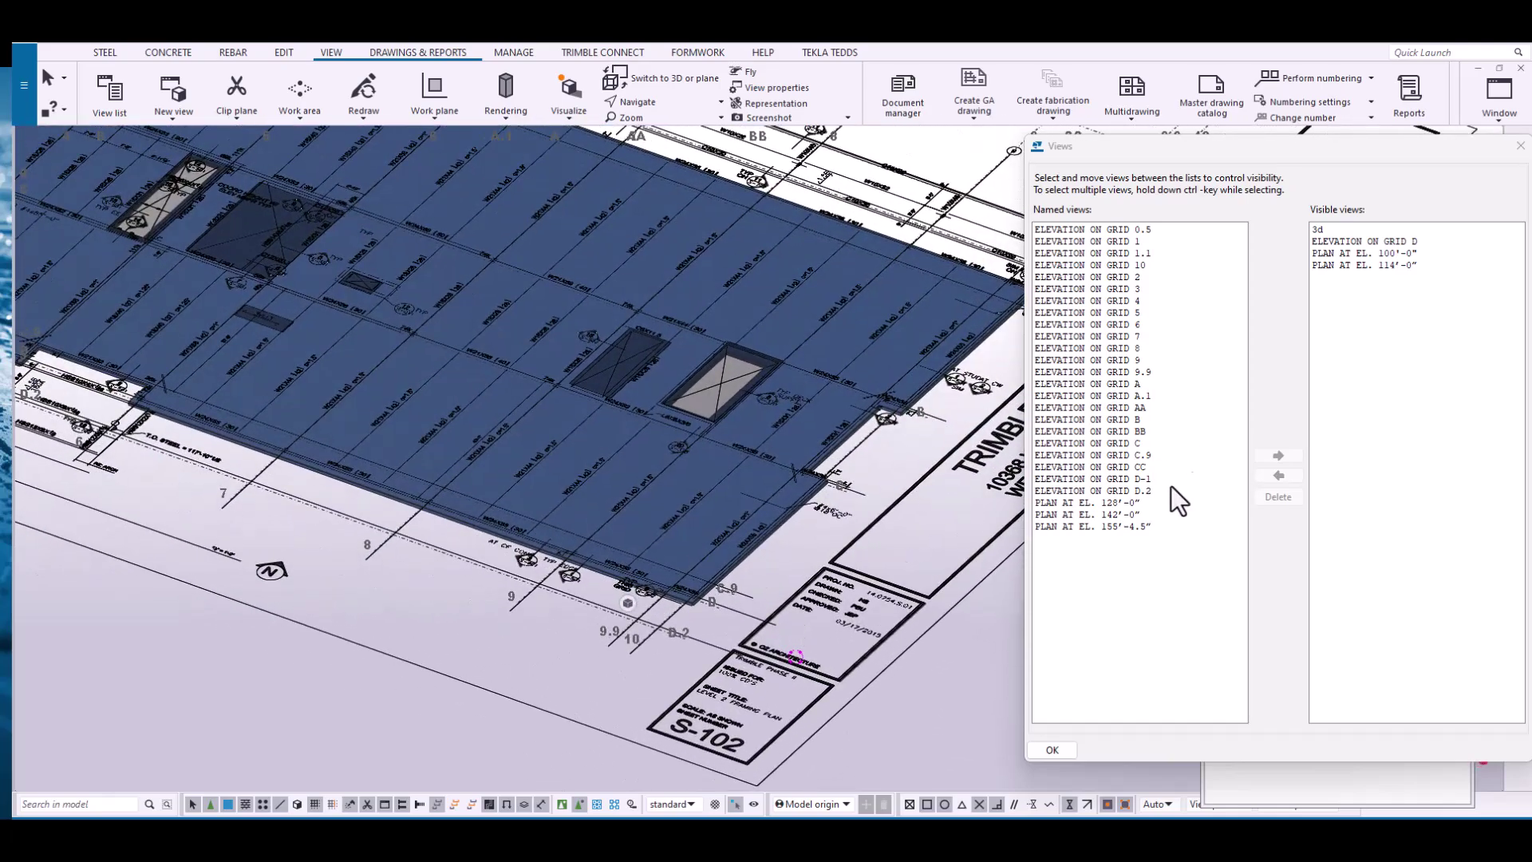
double_click(1123, 504)
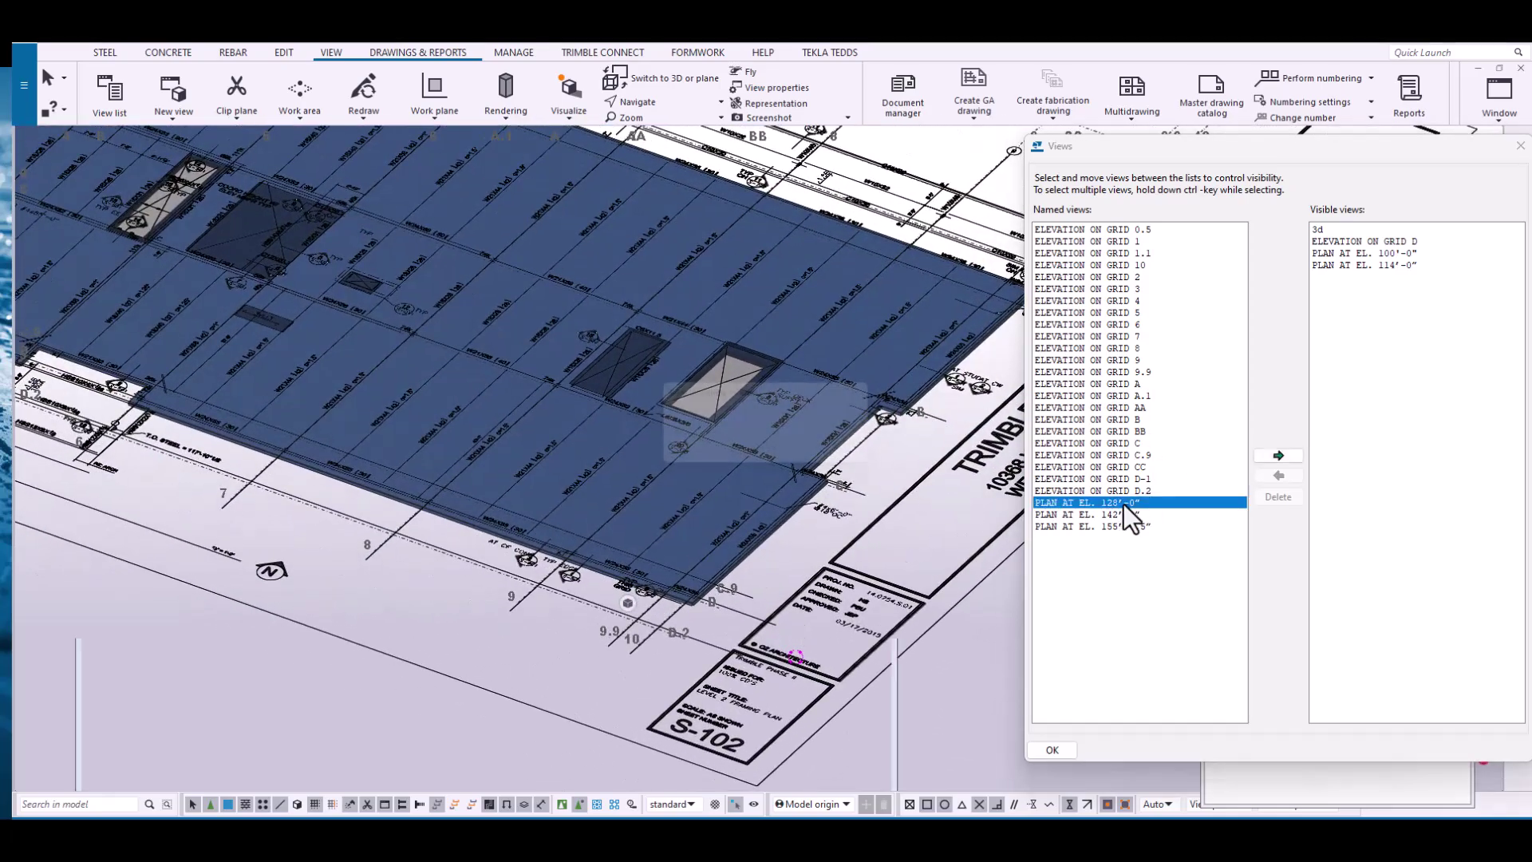
ctrl+middle_drag(845, 423, 844, 513)
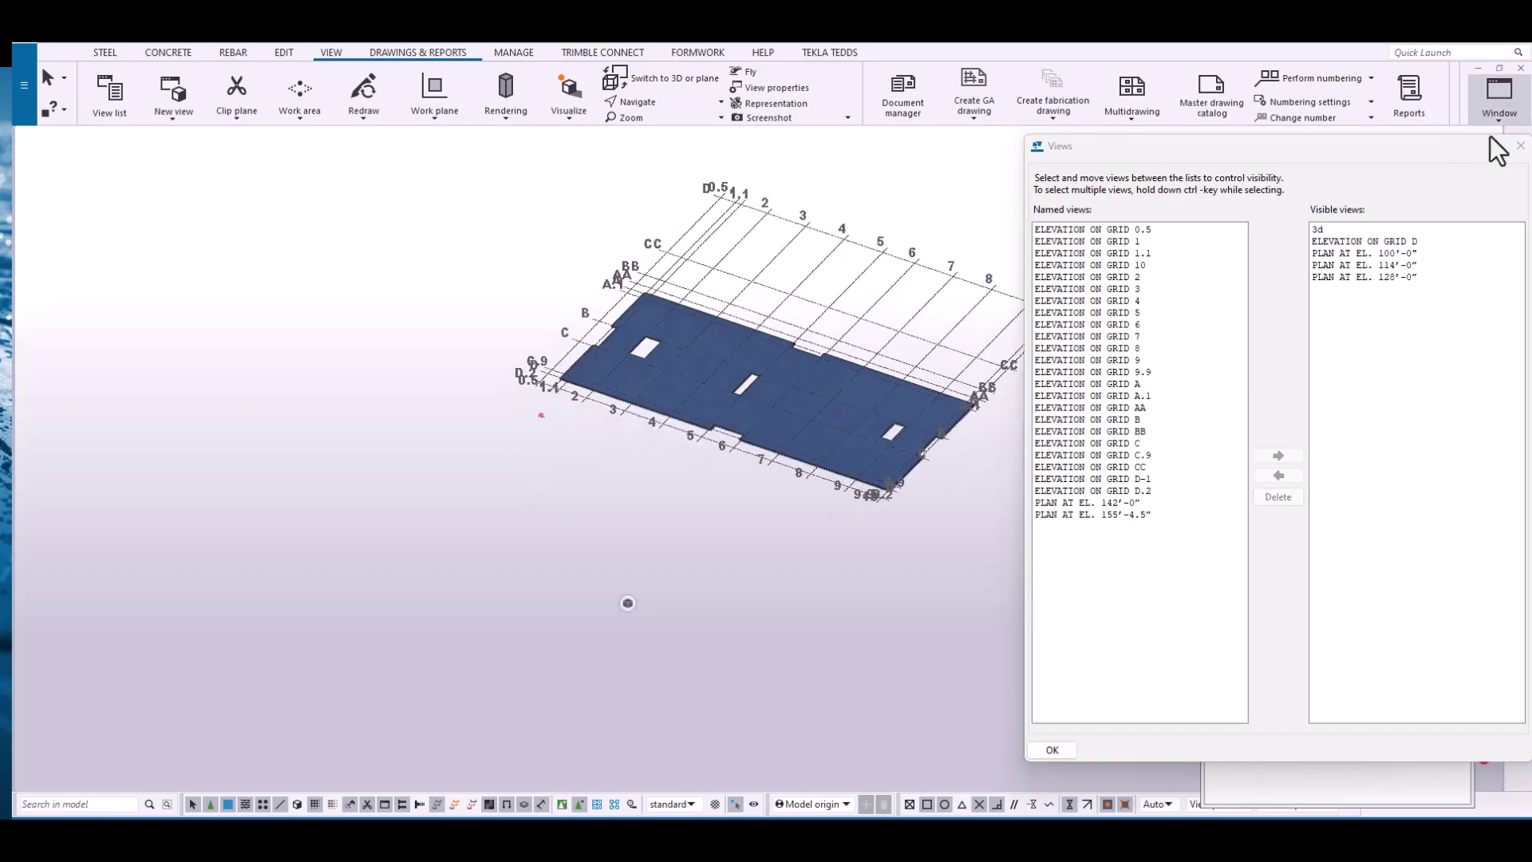
drag(1449, 150, 1233, 163)
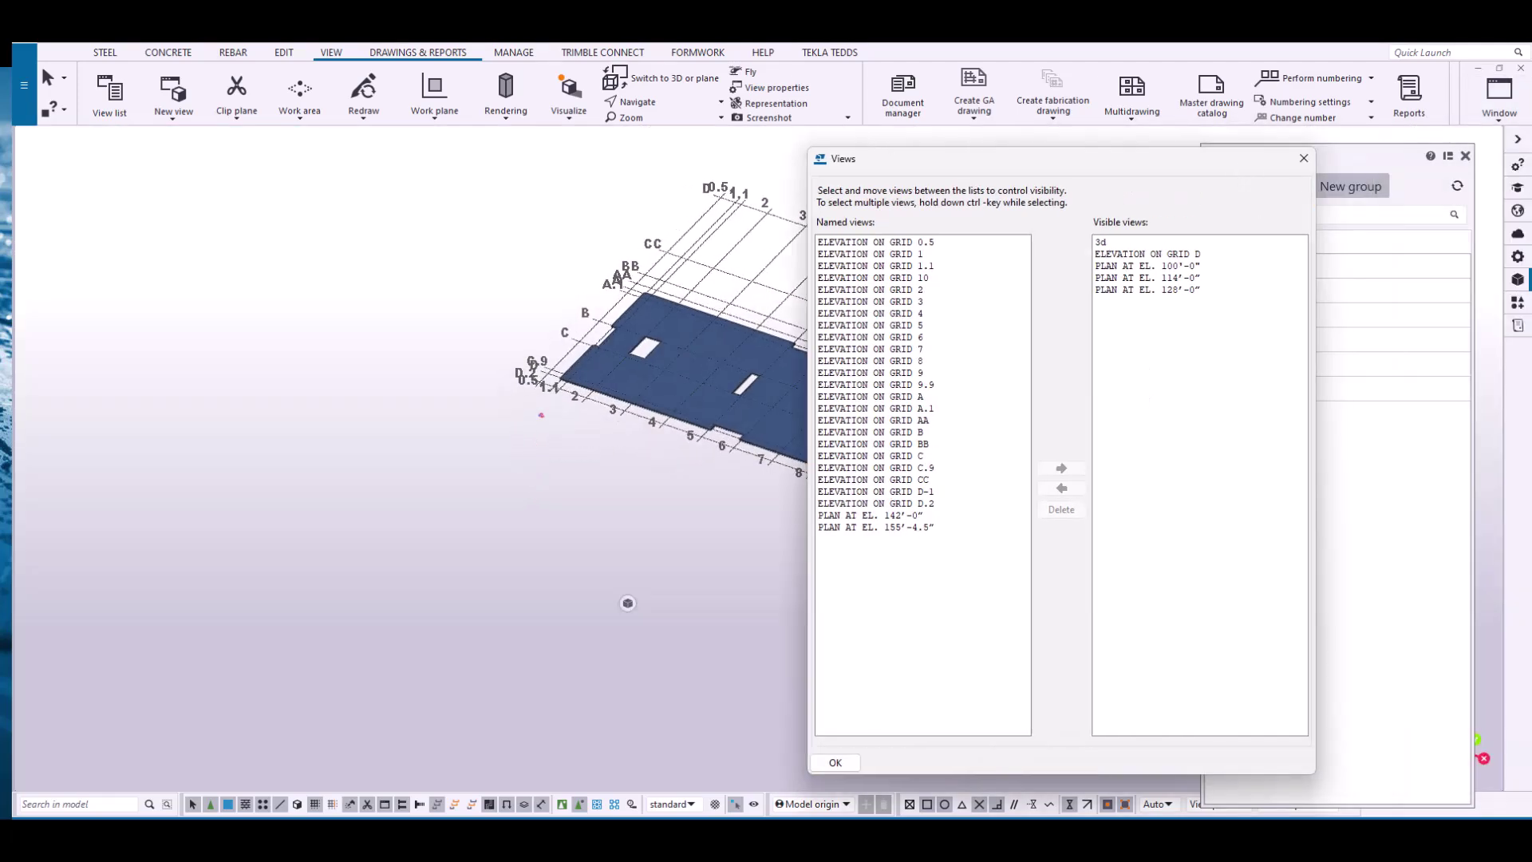
- Make the L3-1 reference model visible and rotate the view onto level 3
click(1517, 281)
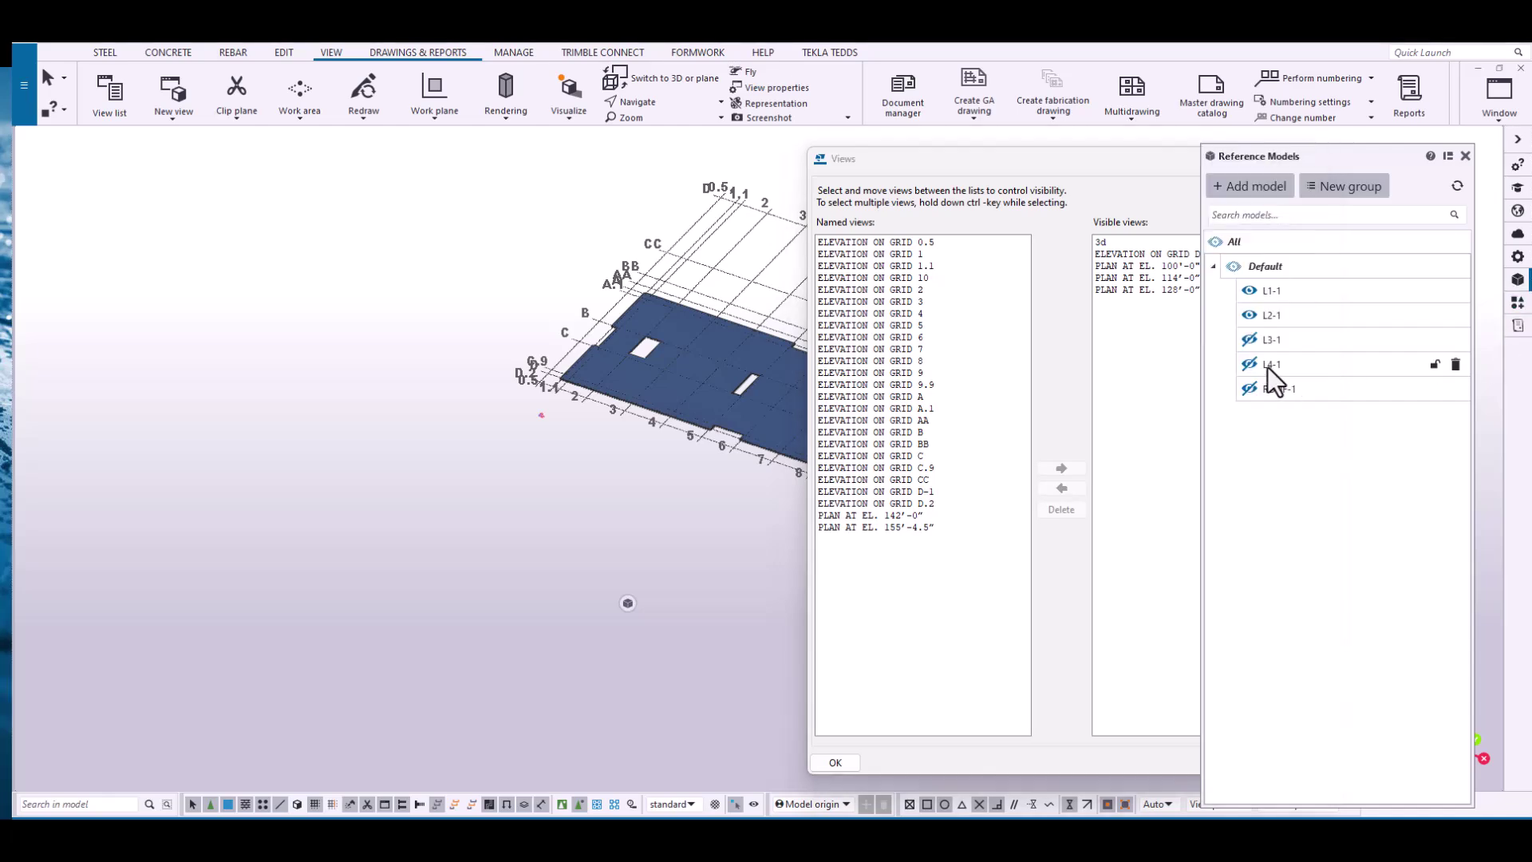
click(1249, 339)
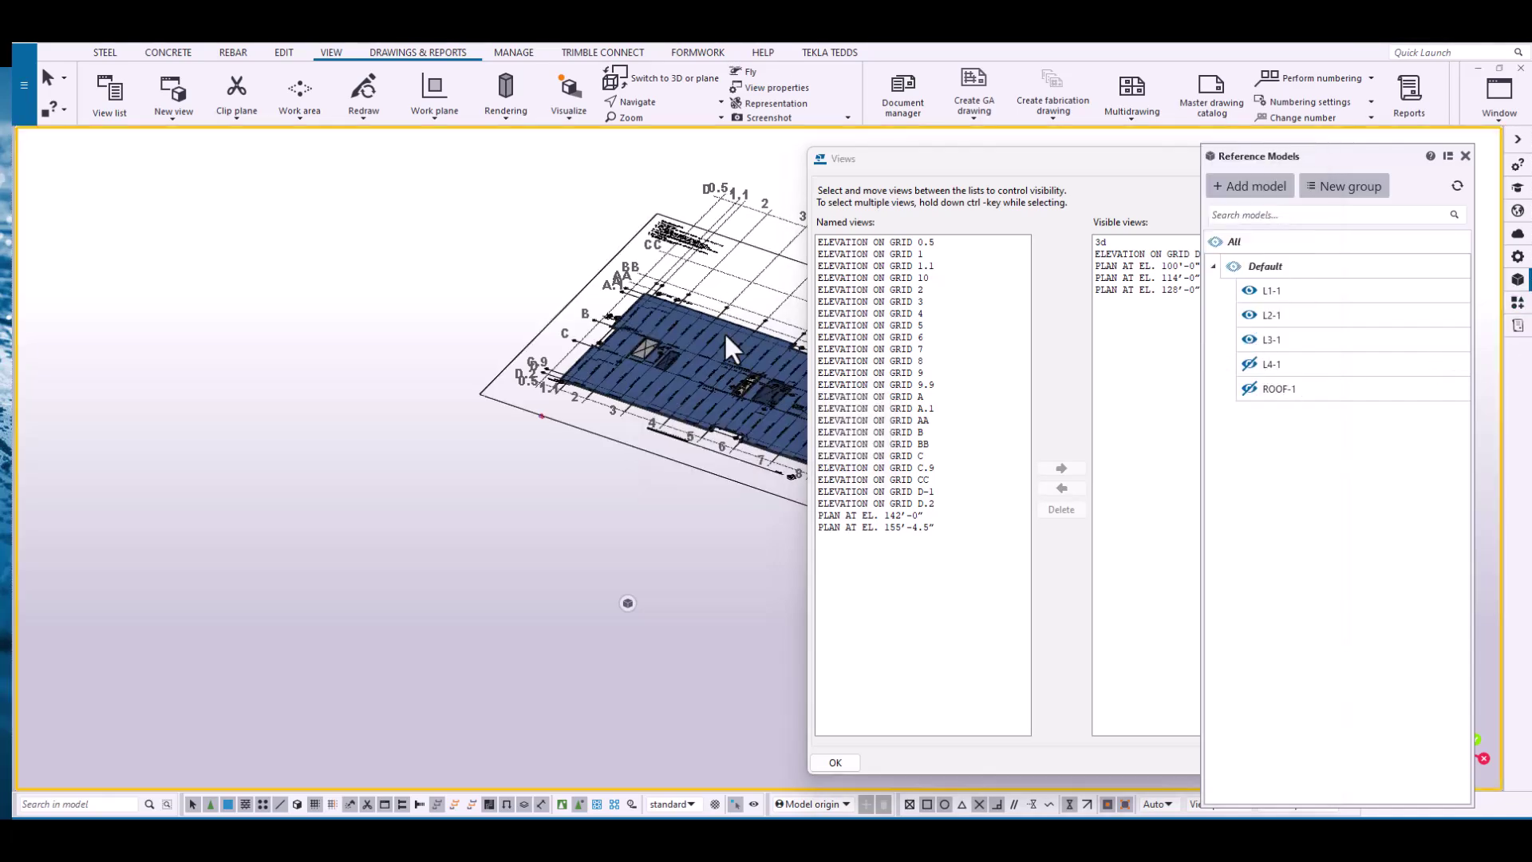
scroll(724, 332, down, 3)
scroll(614, 447, up, 10)
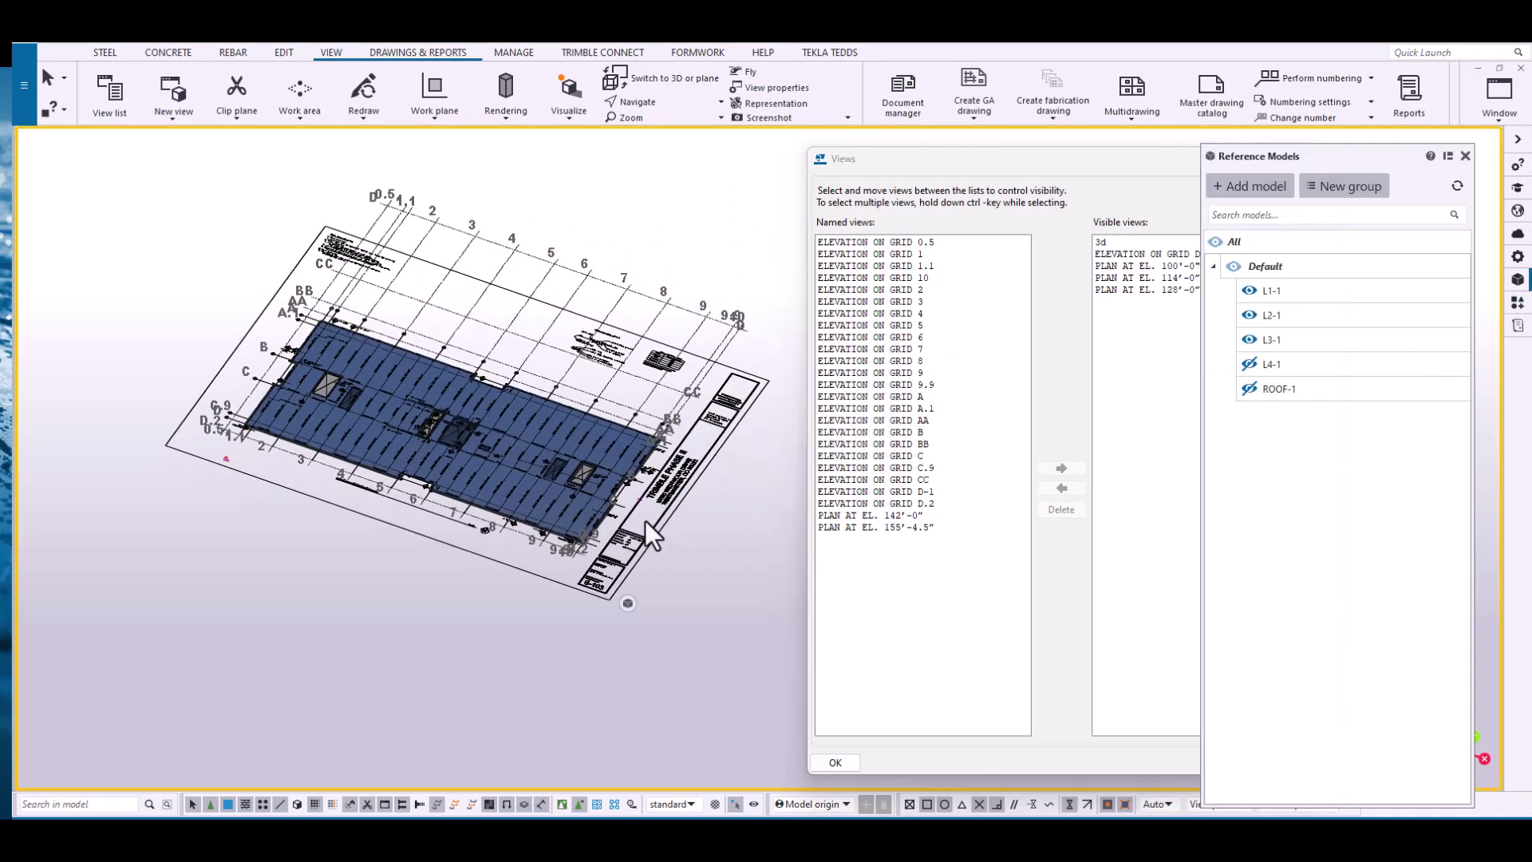
mouse_move(662, 533)
ctrl+middle_down()
mouse_move(638, 485)
mouse_move(298, 477)
ctrl+middle_up()
scroll(263, 483, up, 10)
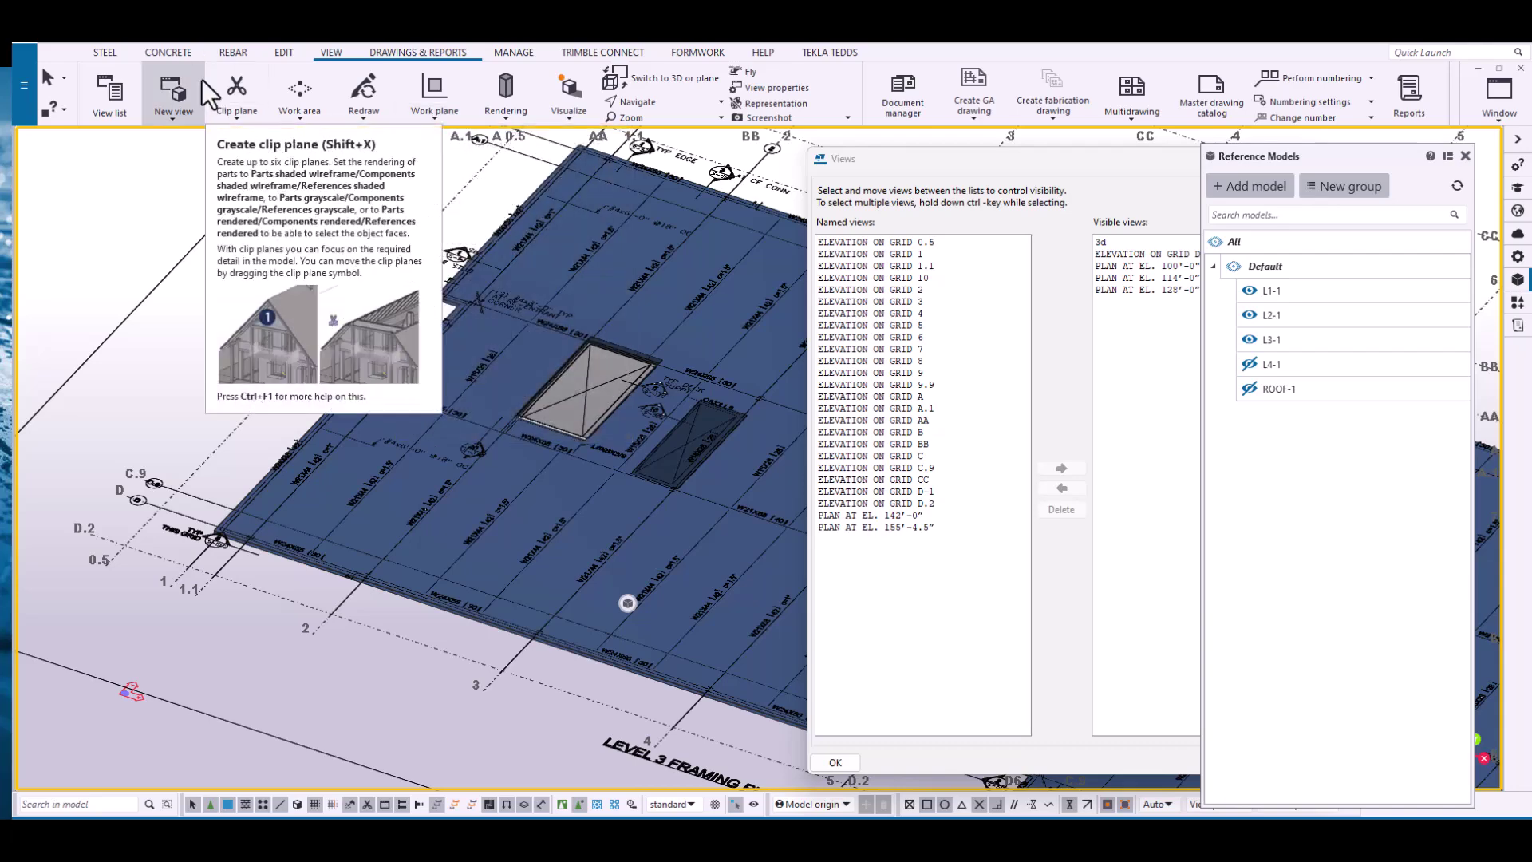
- Start the concrete Panel tool and frame the slab corner by the grid 4 callout
click(167, 52)
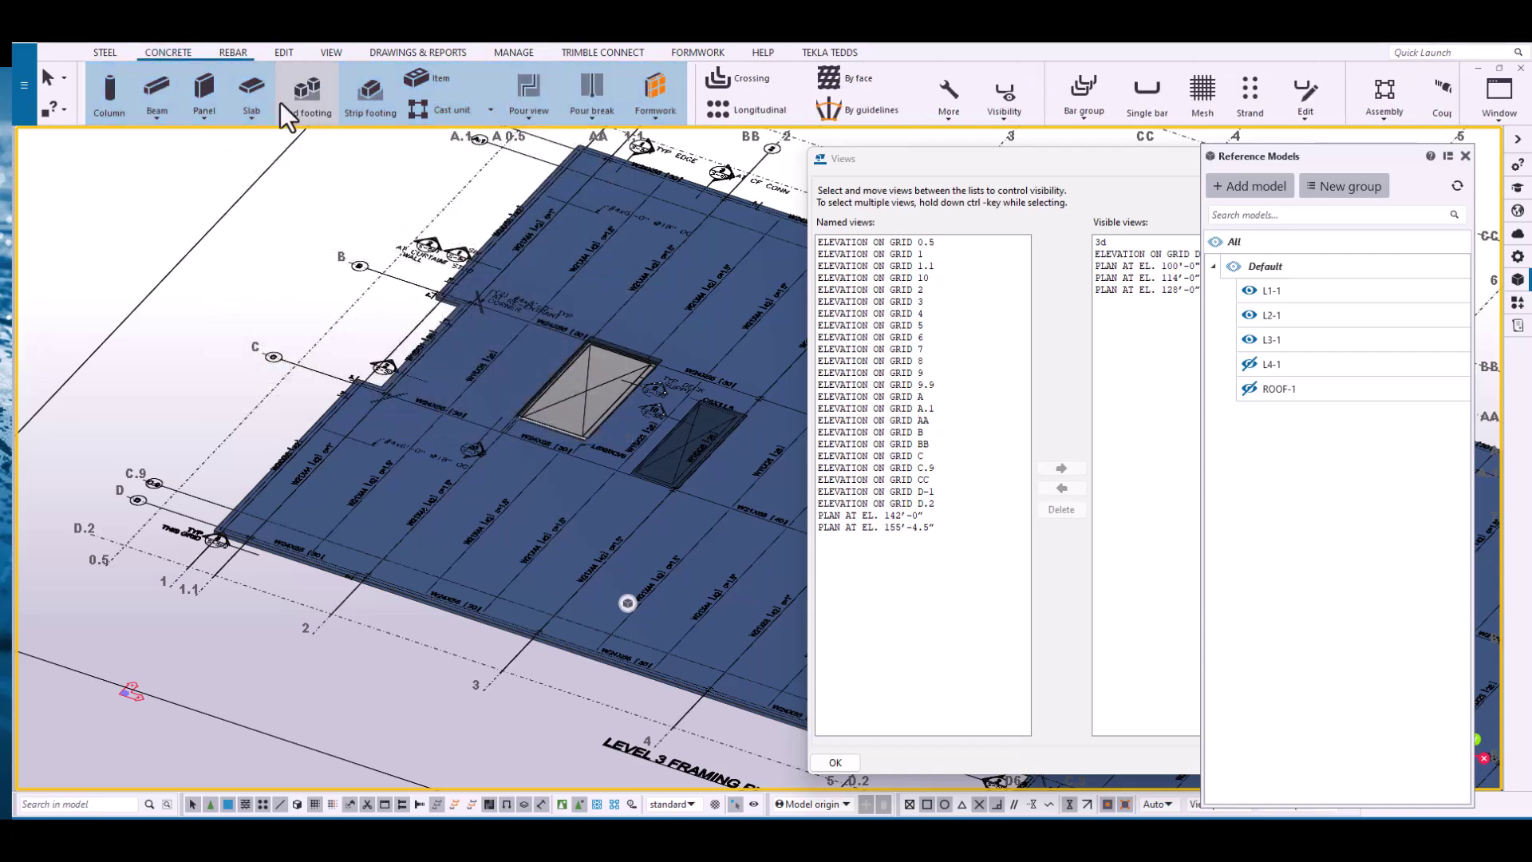
click(200, 86)
scroll(221, 525, up, 5)
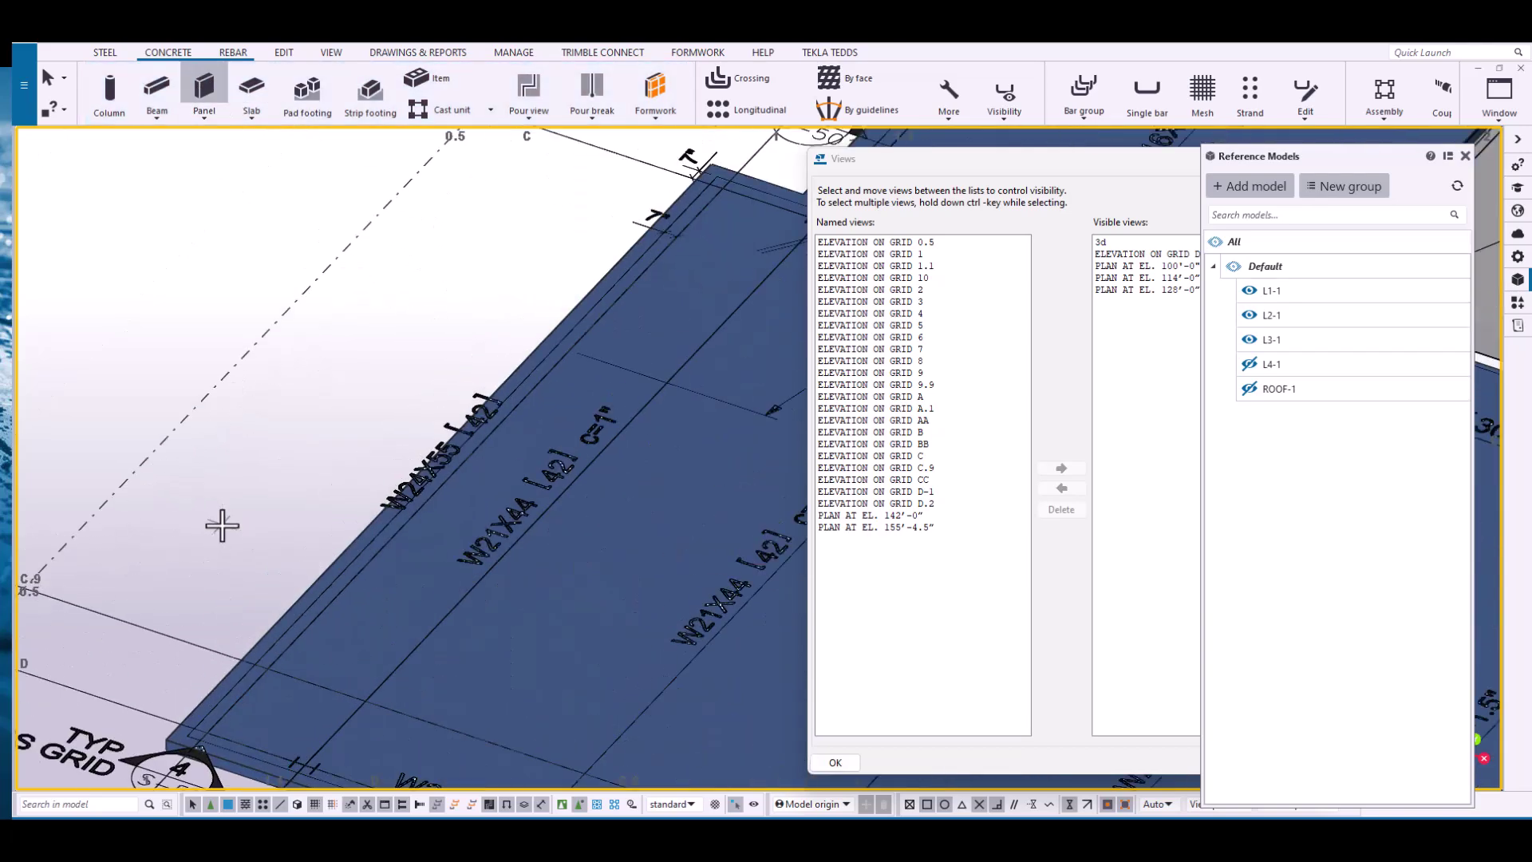
middle_drag(221, 525, 496, 232)
scroll(455, 335, up, 3)
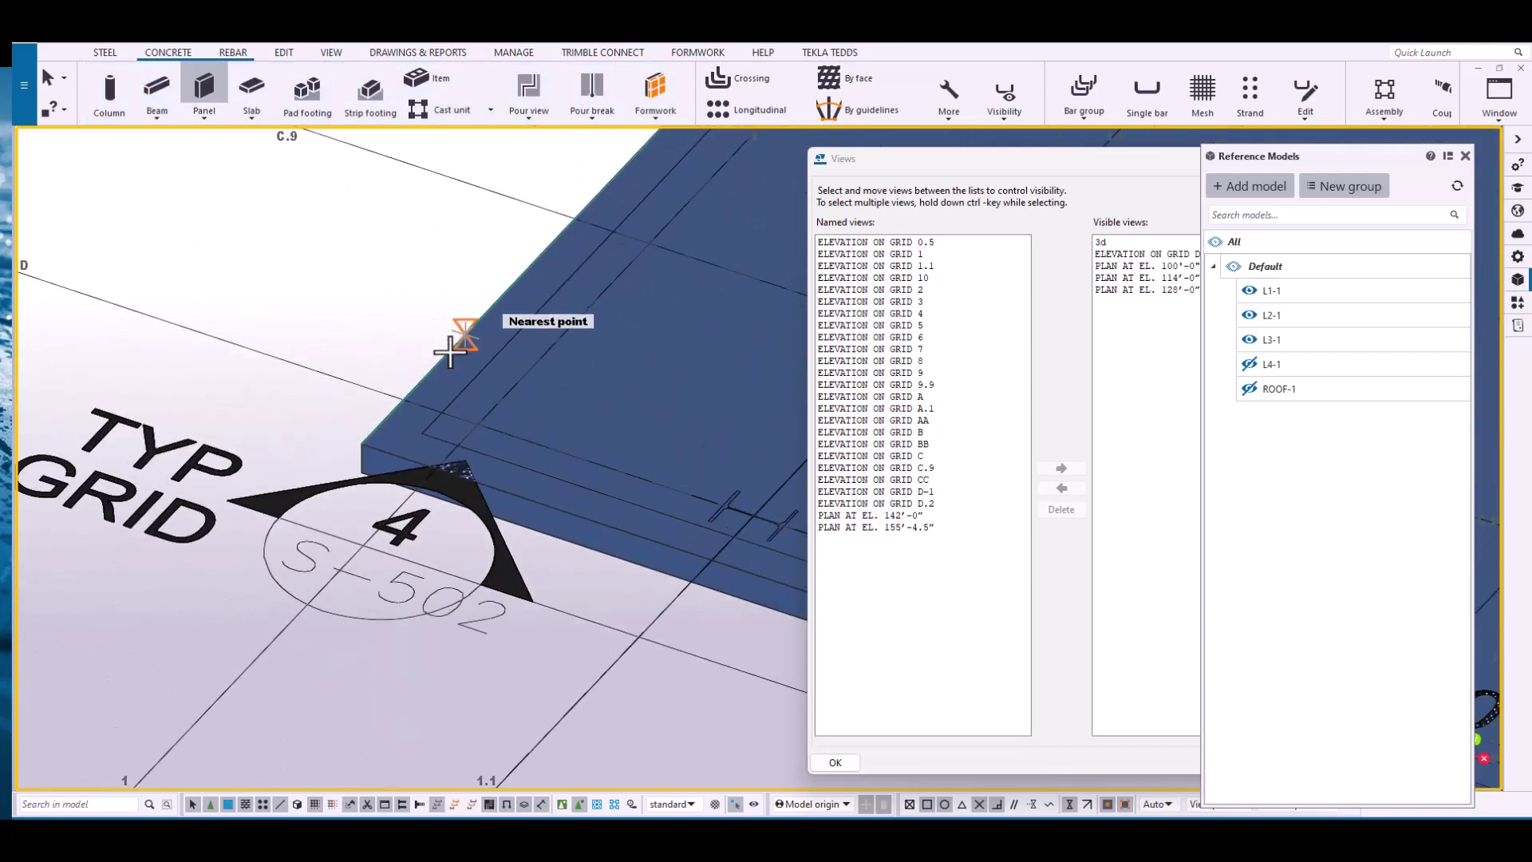
- Place the panel from the slab corner toward grid C and interrupt the command
click(360, 445)
scroll(471, 427, down, 5)
scroll(684, 209, up, 3)
scroll(591, 363, up, 3)
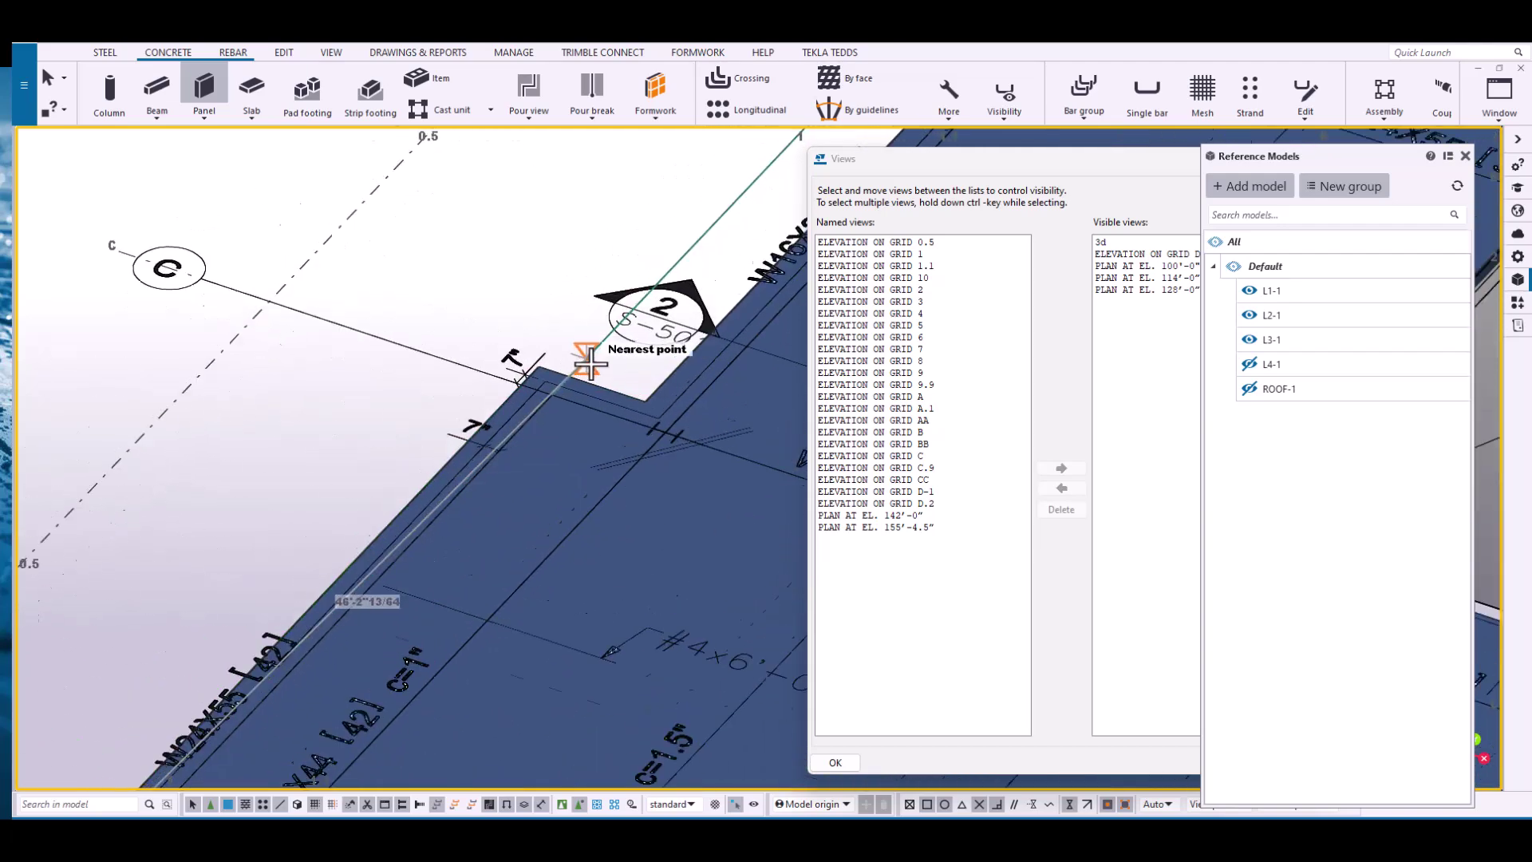
scroll(590, 363, up, 2)
right_click(529, 290)
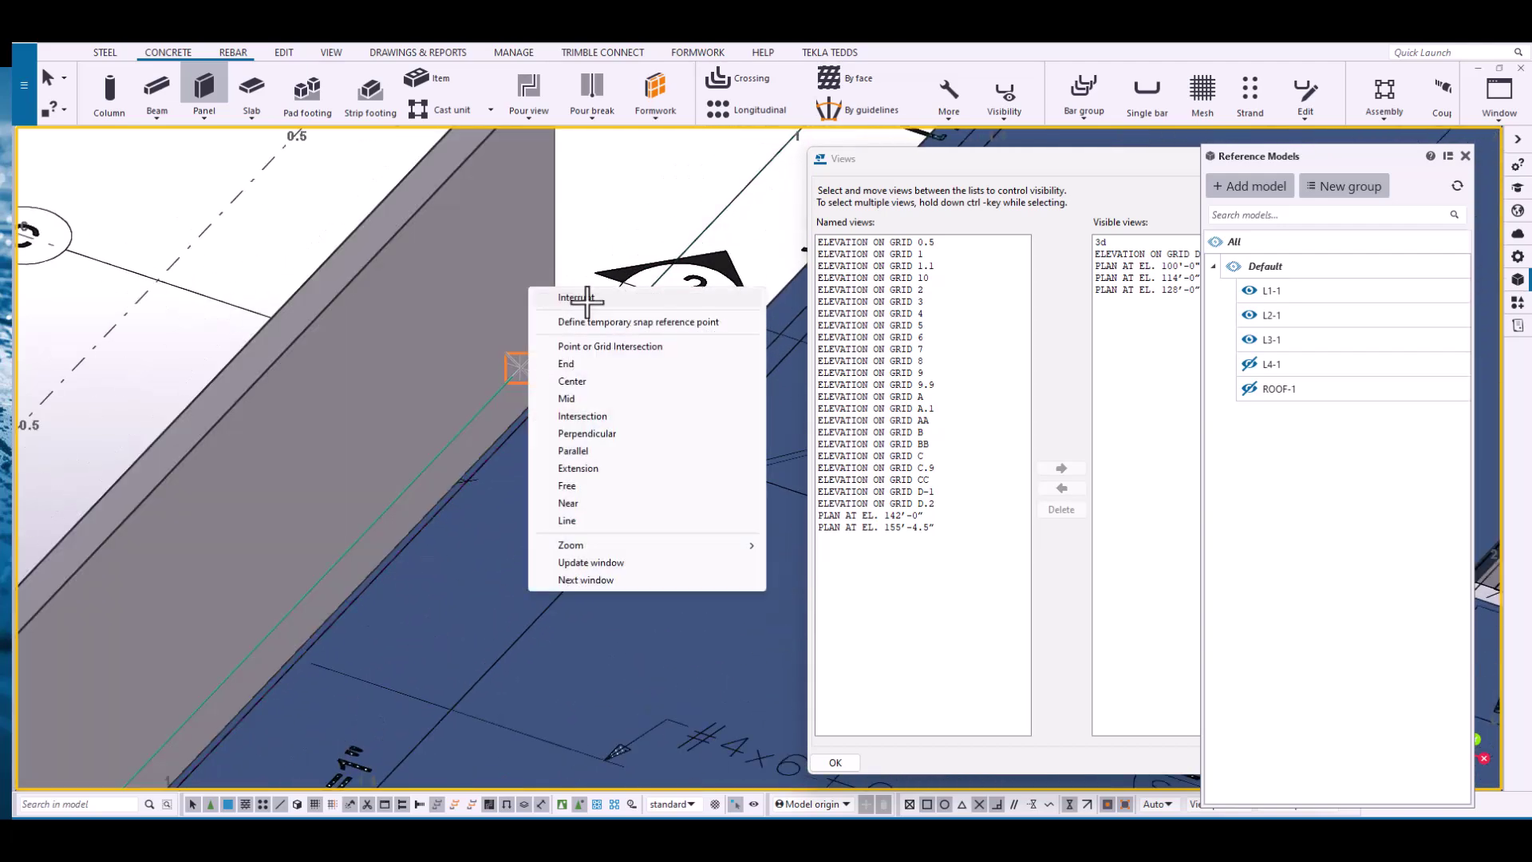
click(587, 298)
scroll(526, 563, down, 8)
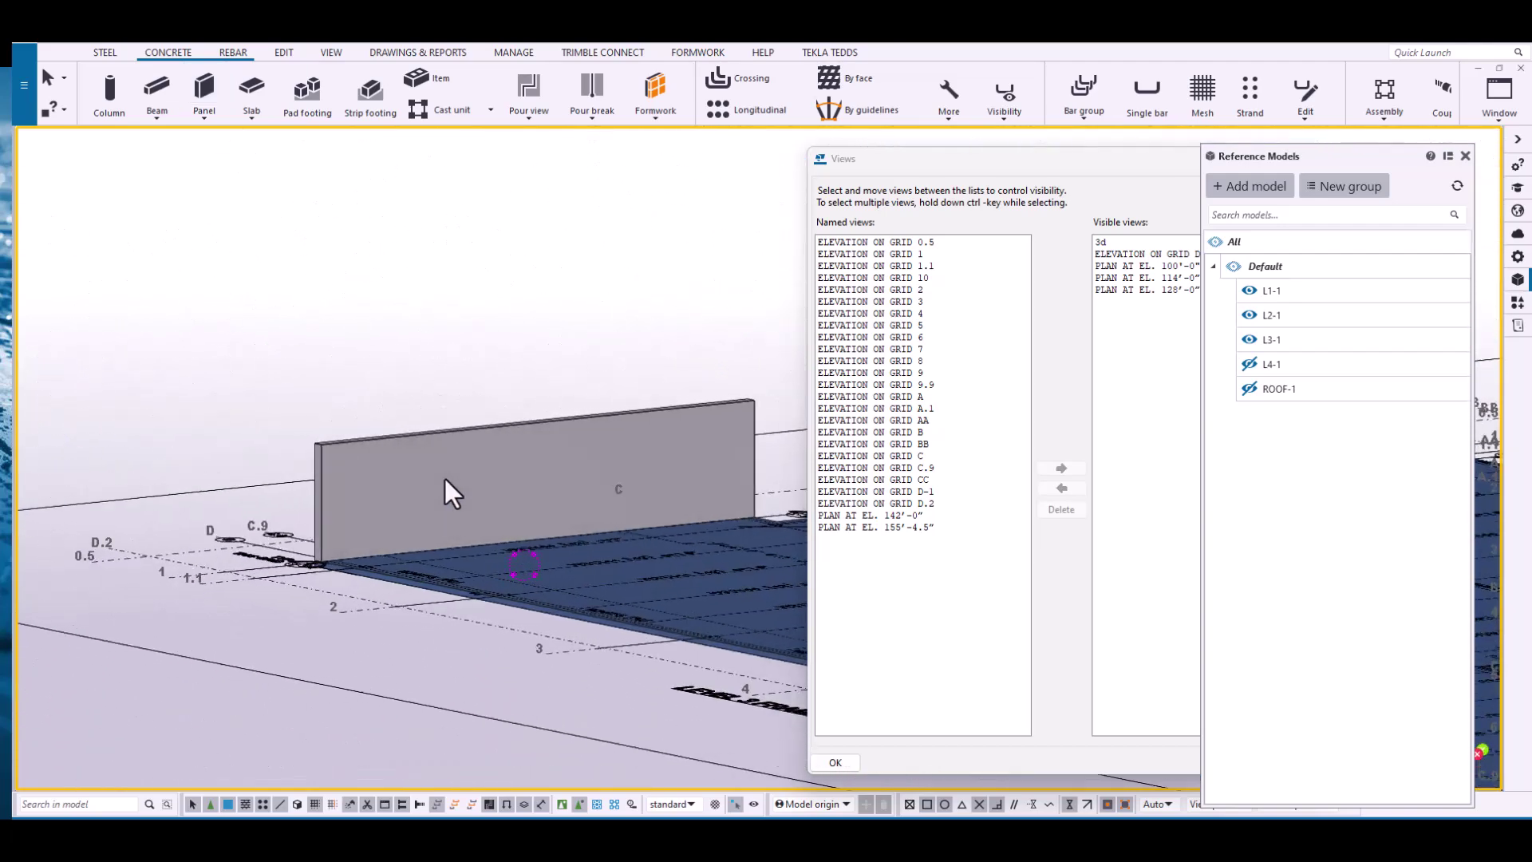
- Switch to View 1 - 3d and orbit it to a side-on angle of the new panel
ctrl+middle_drag(444, 478, 531, 469)
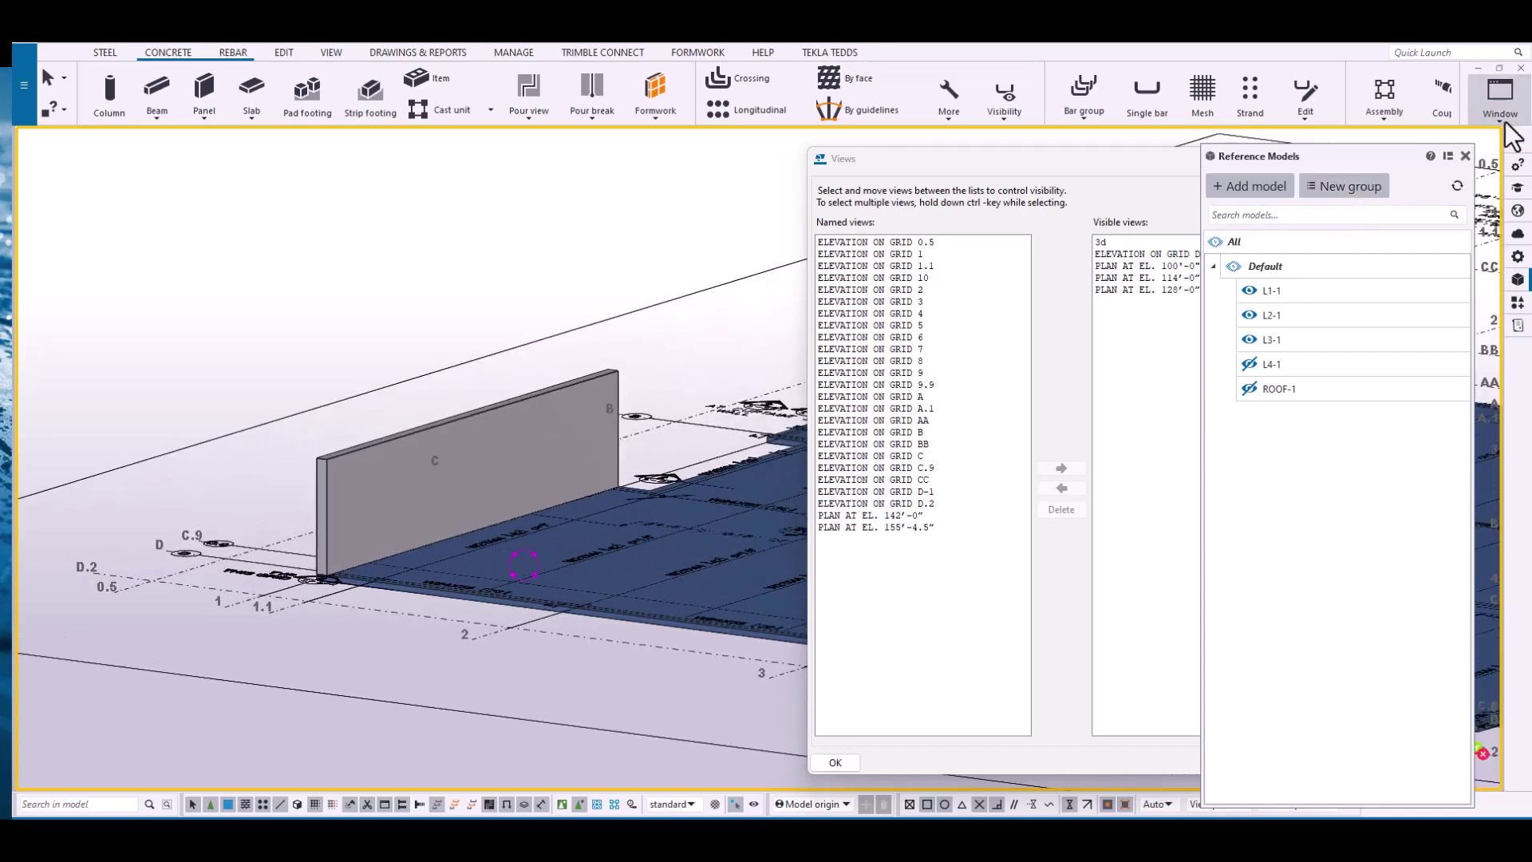
click(1499, 94)
click(1459, 232)
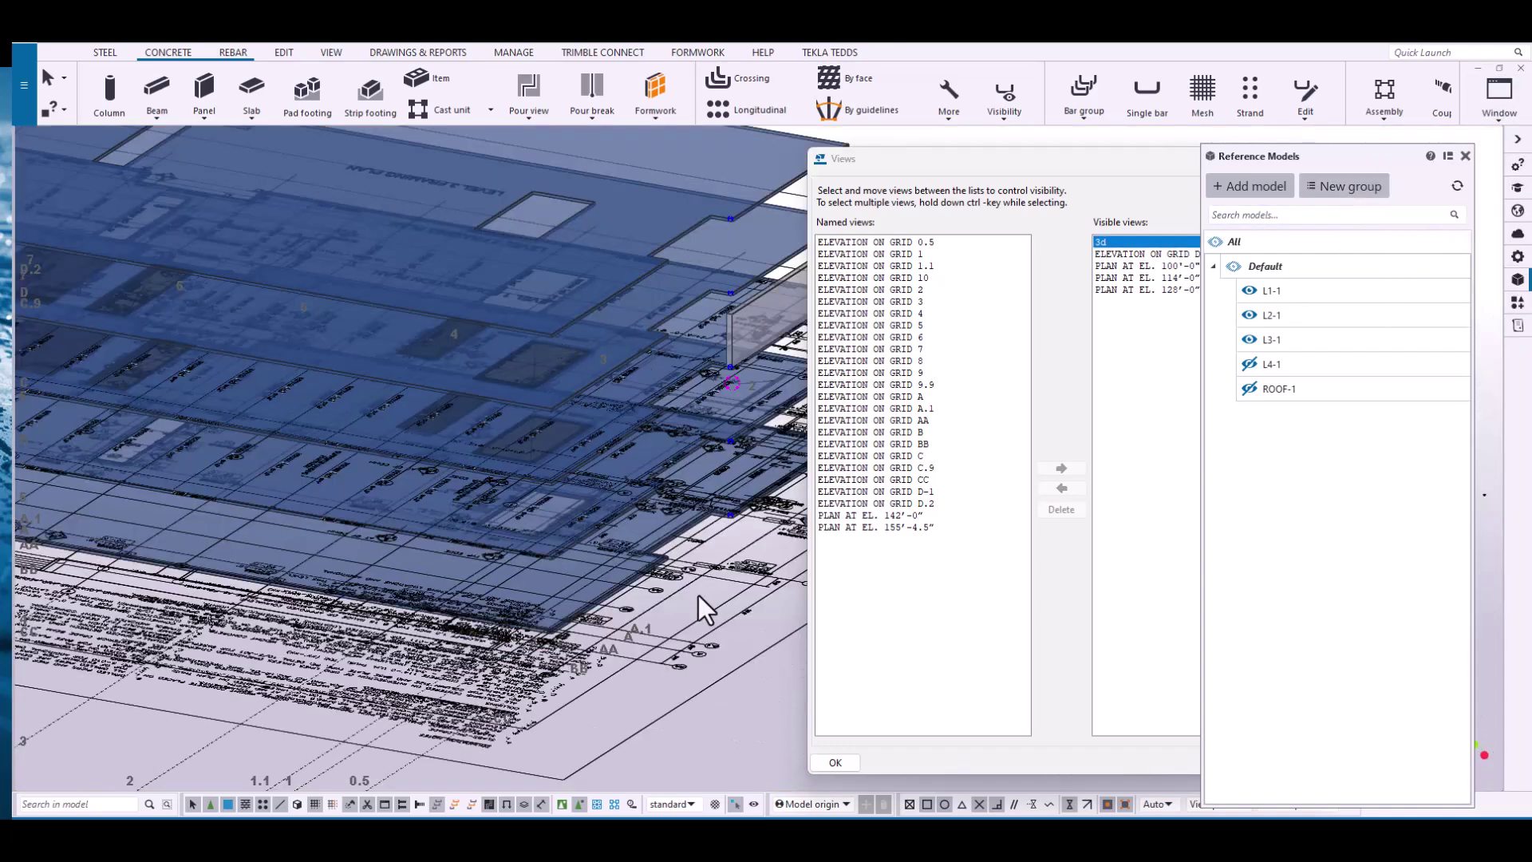
ctrl+middle_drag(699, 597, 666, 370)
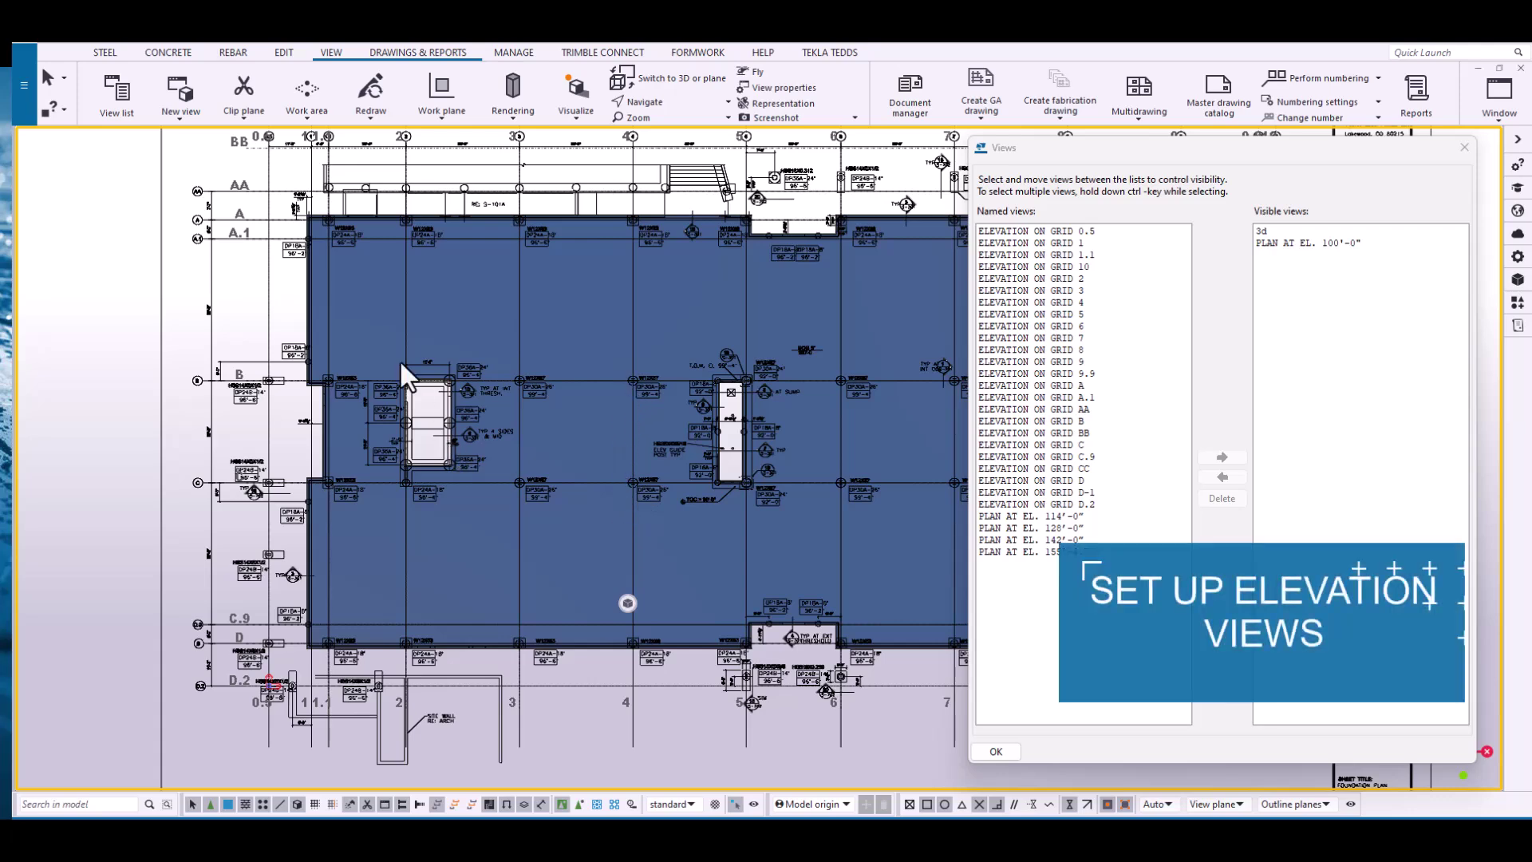
- Move ELEVATION ON GRID 1 from Named views to Visible views
scroll(399, 359, up, 5)
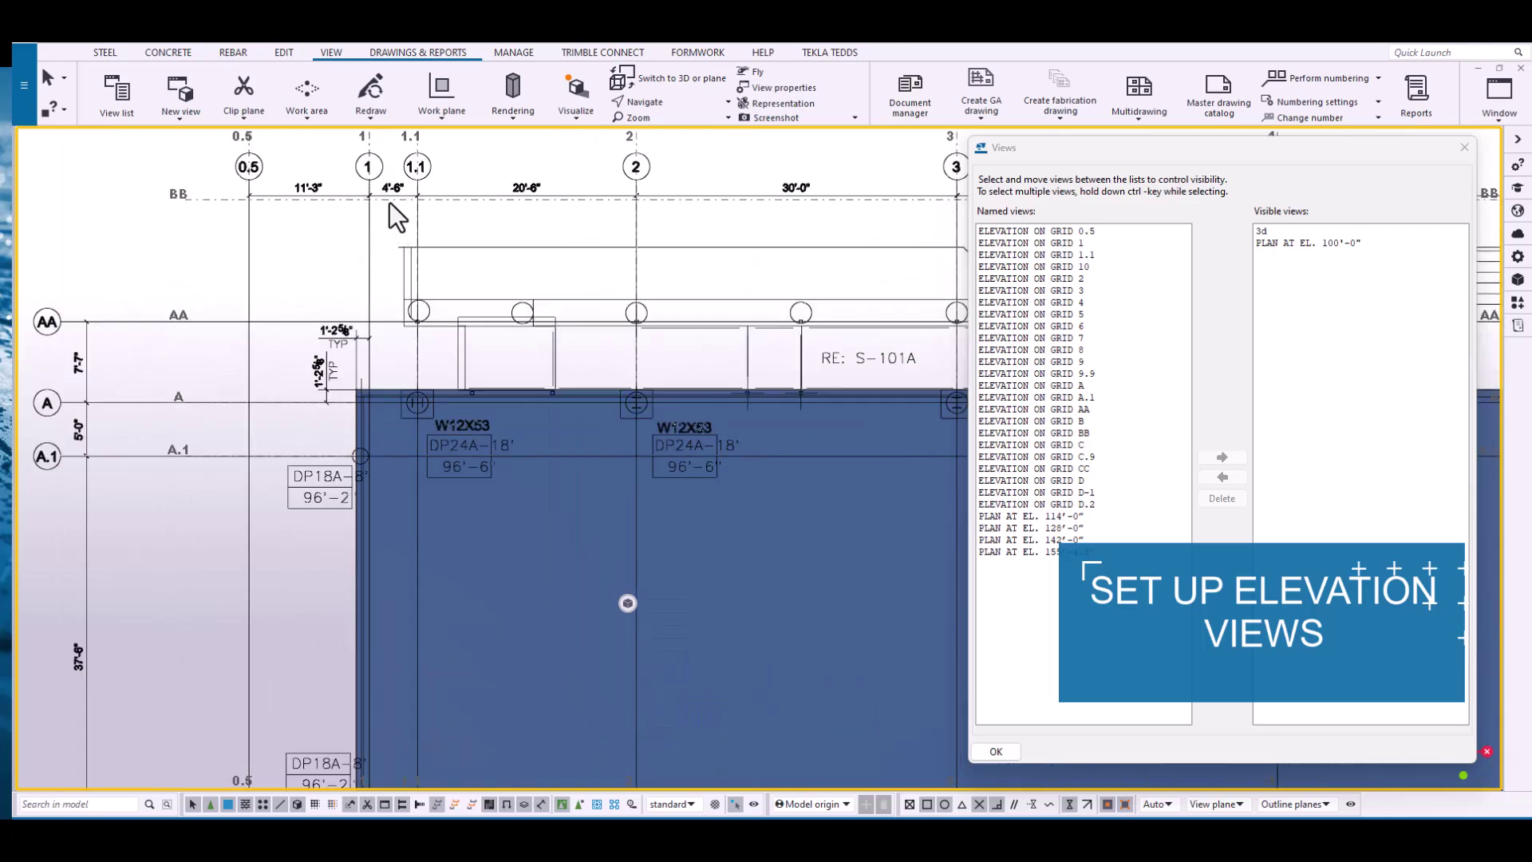
scroll(405, 418, down, 5)
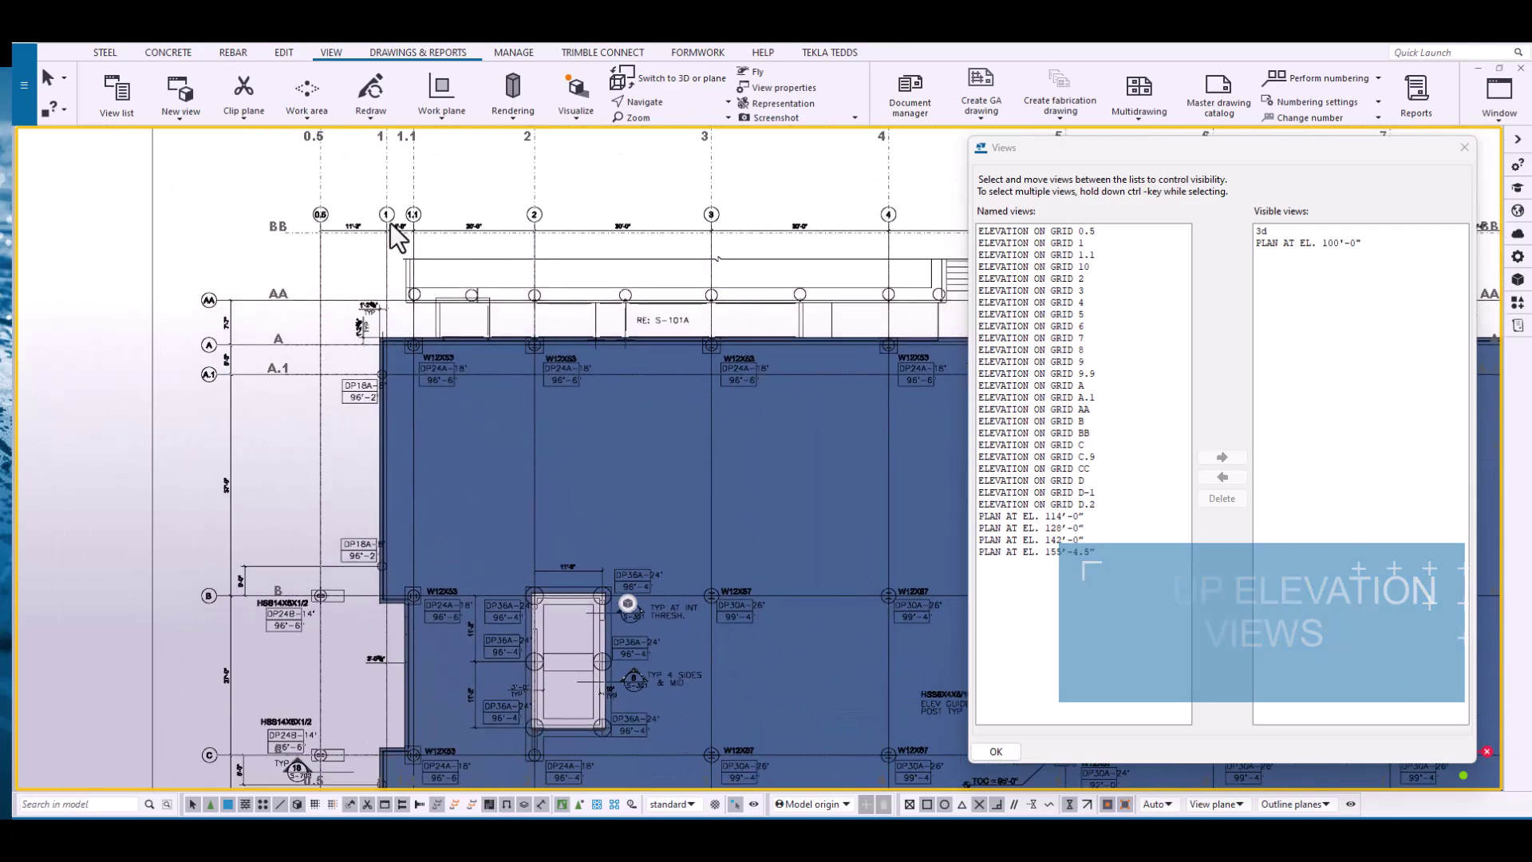
mouse_move(396, 654)
middle_down()
mouse_move(407, 400)
mouse_move(420, 608)
mouse_move(403, 658)
middle_up()
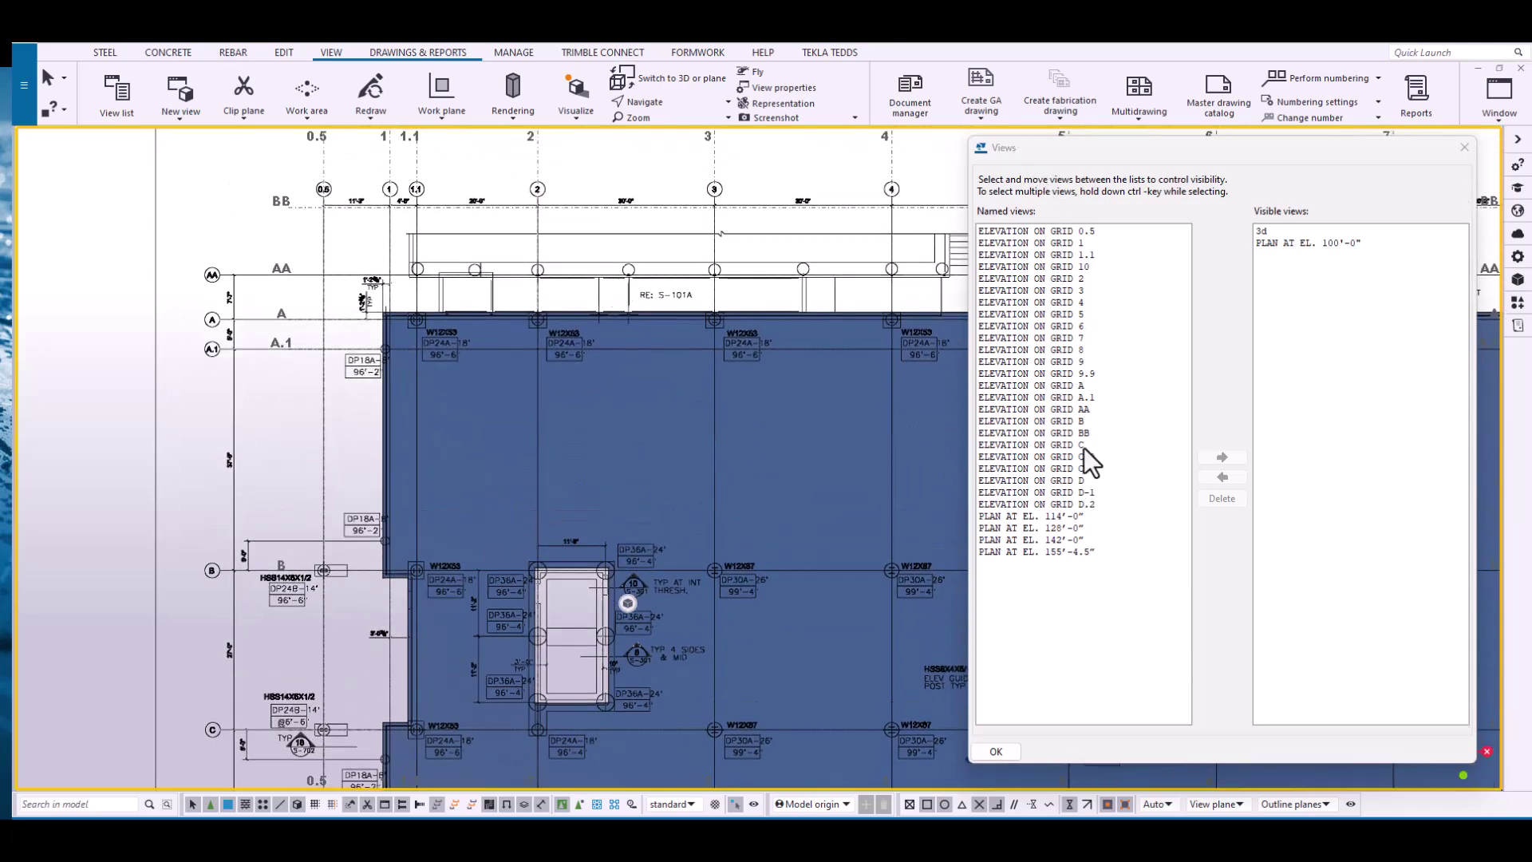
click(1056, 242)
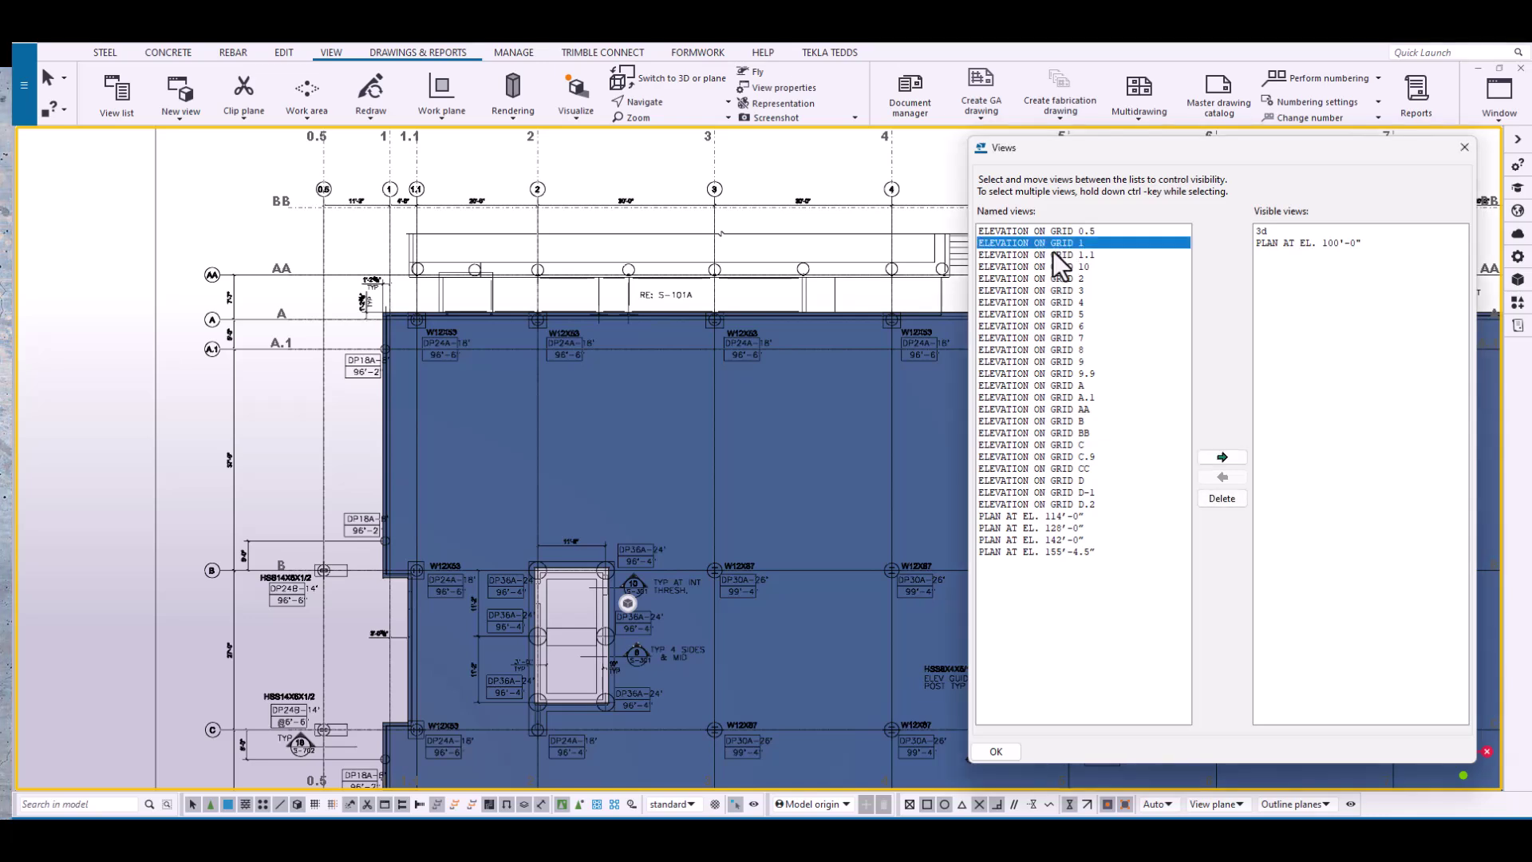
click(1221, 457)
scroll(623, 431, up, 5)
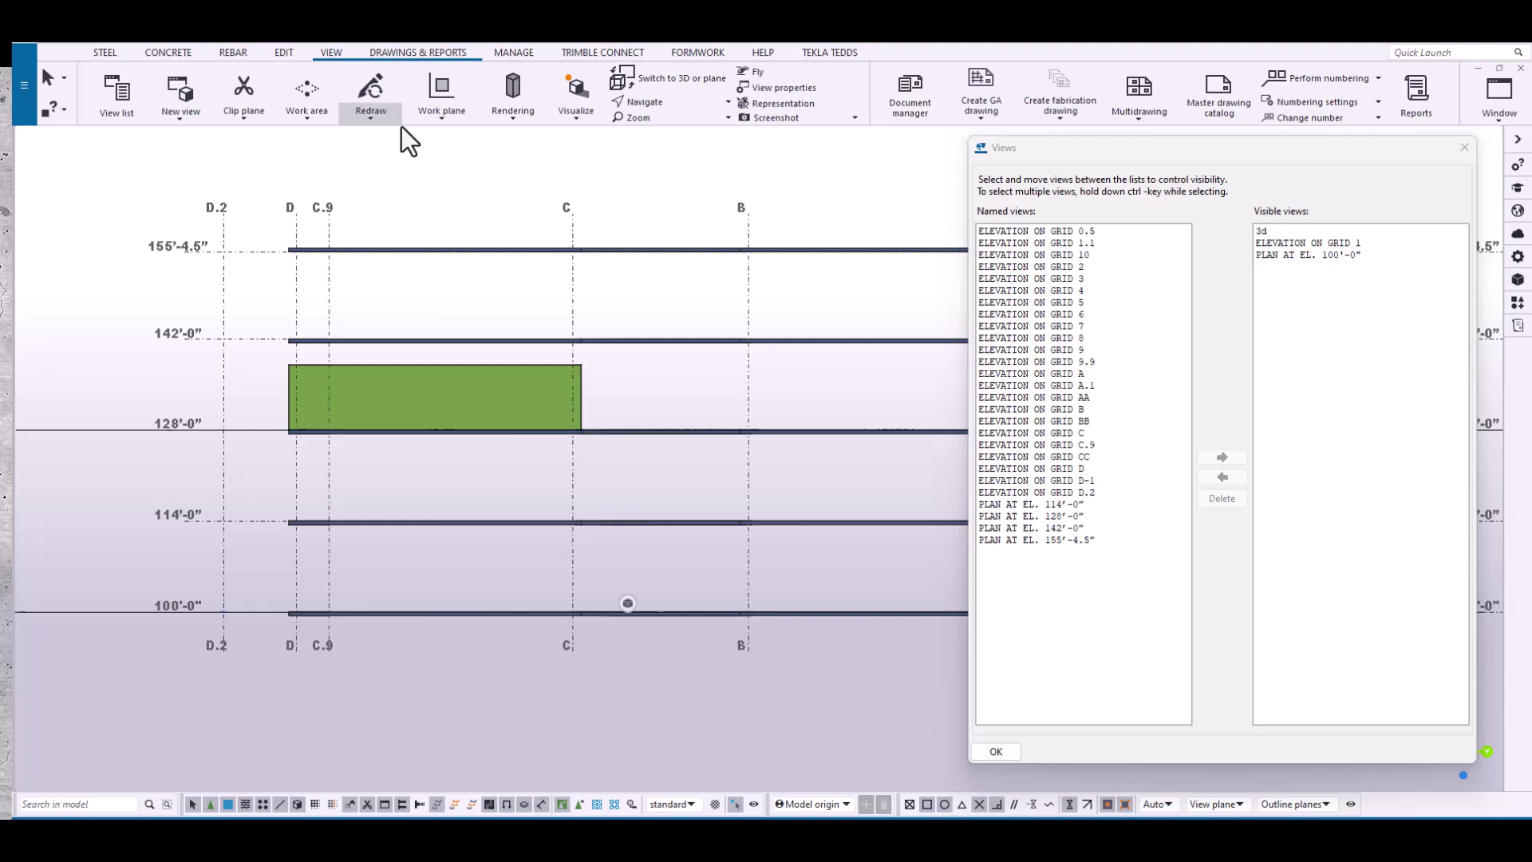
- Set the work plane at grid D, 128'-0", and reframe to show grids C and B
click(442, 119)
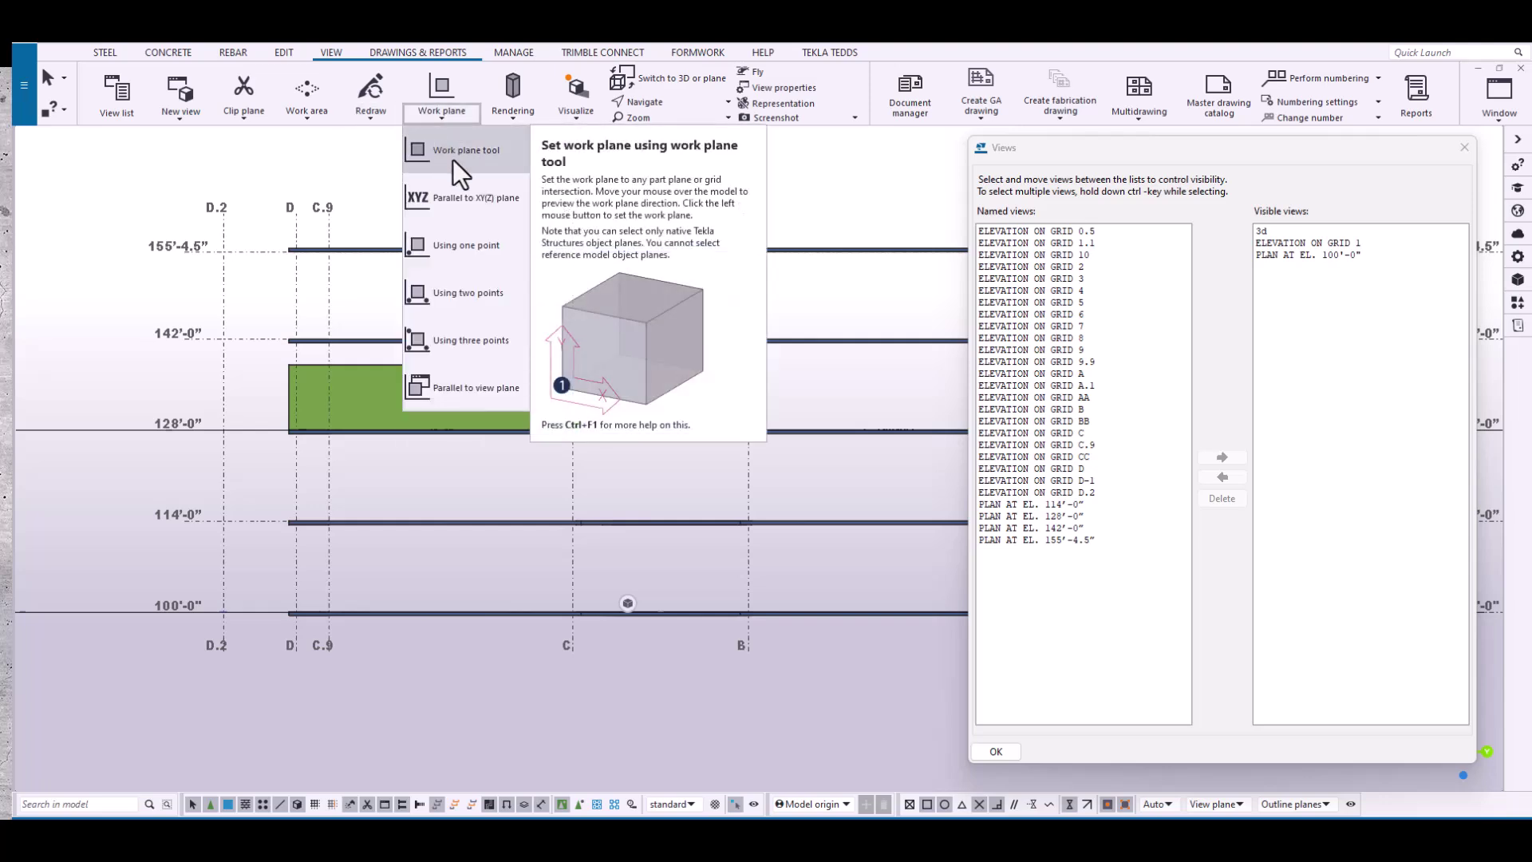
click(453, 159)
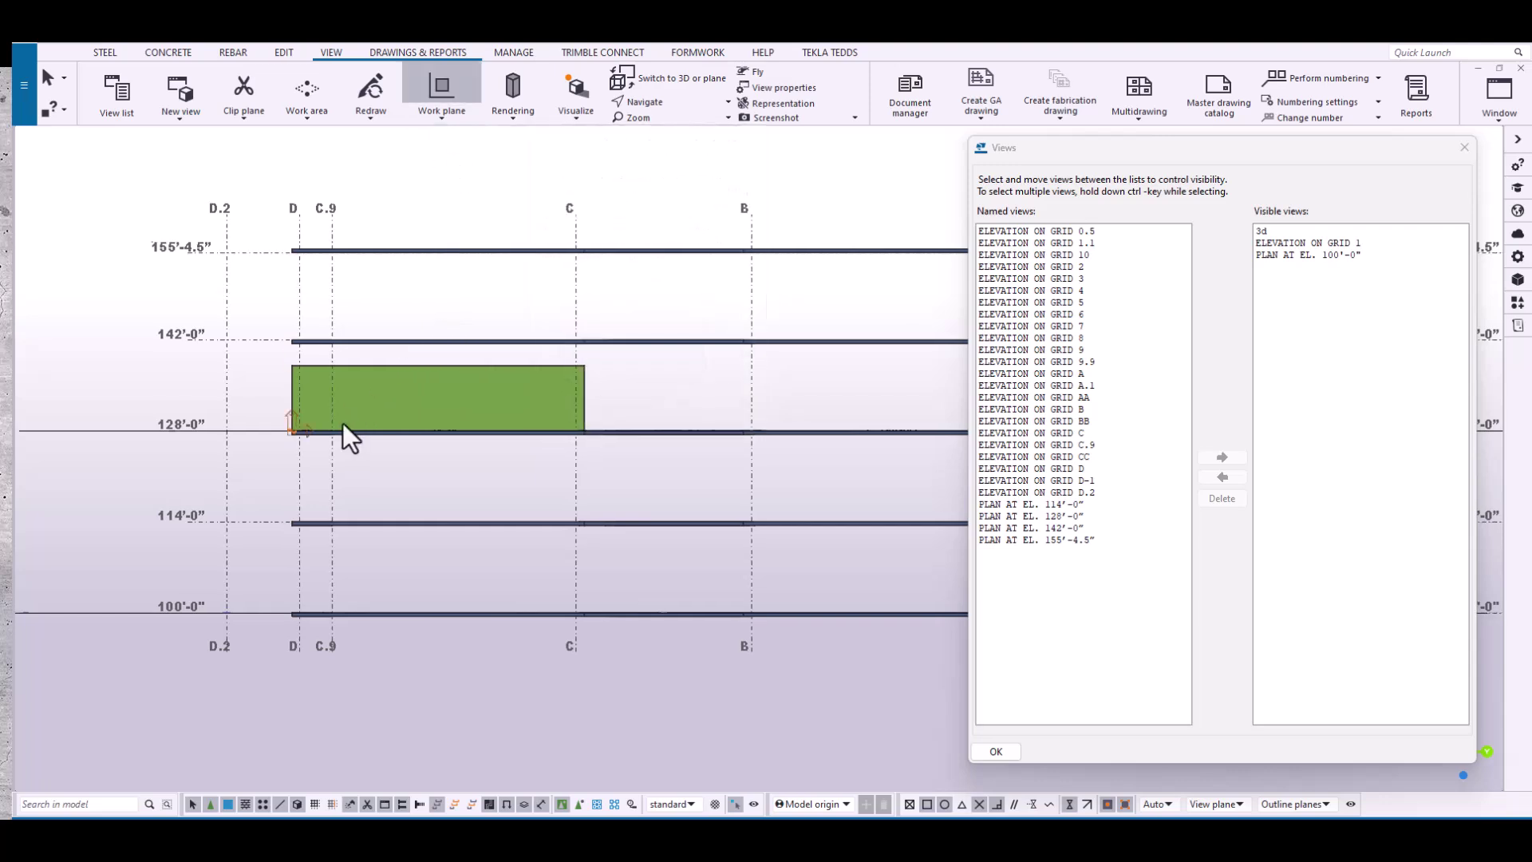
scroll(342, 423, up, 2)
scroll(519, 428, up, 2)
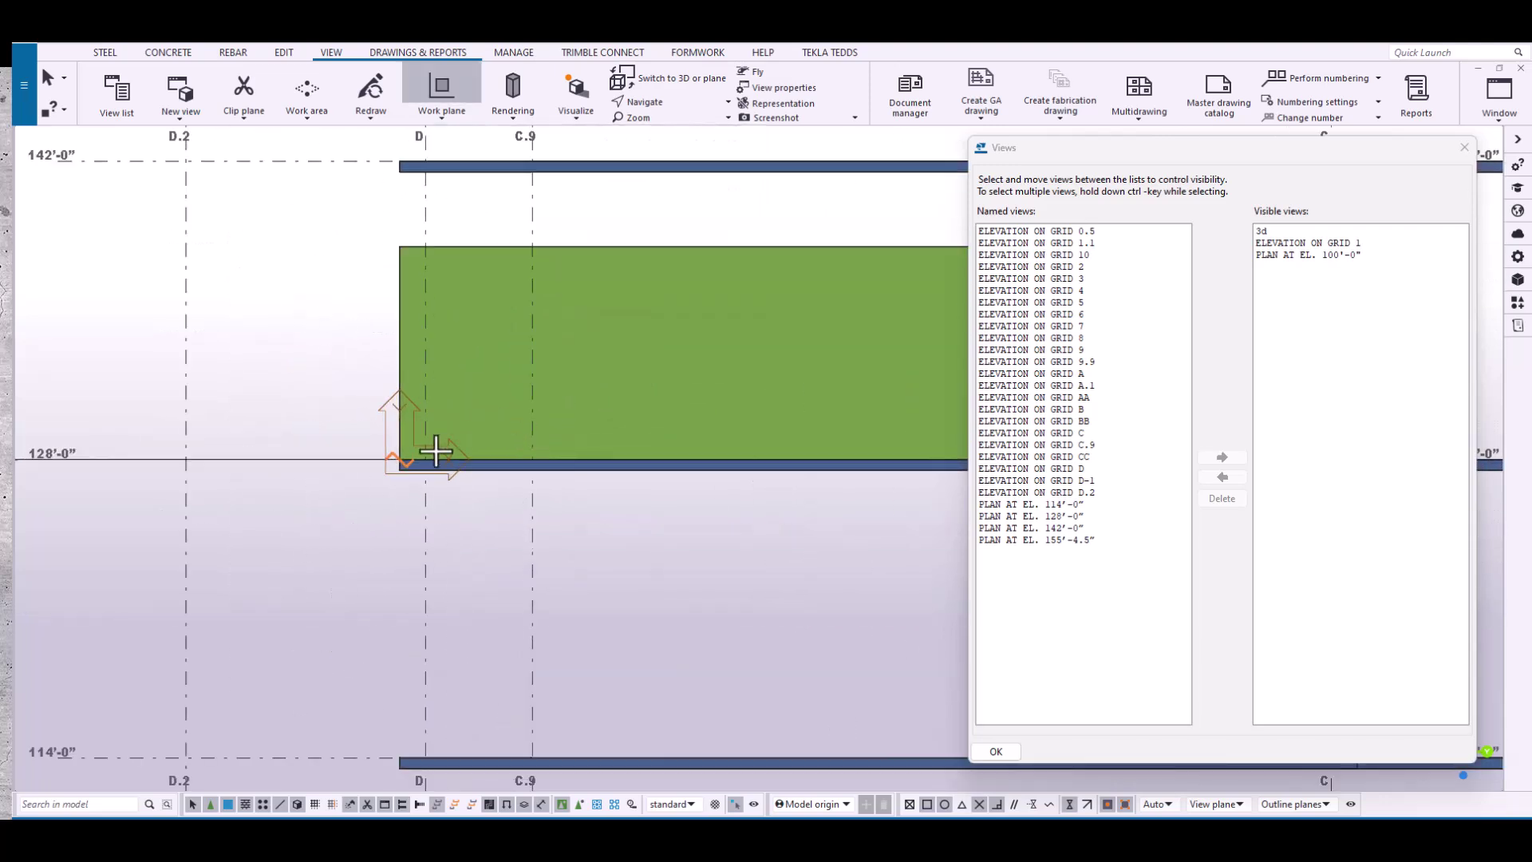
click(435, 452)
right_click(436, 451)
click(505, 461)
scroll(697, 530, down, 2)
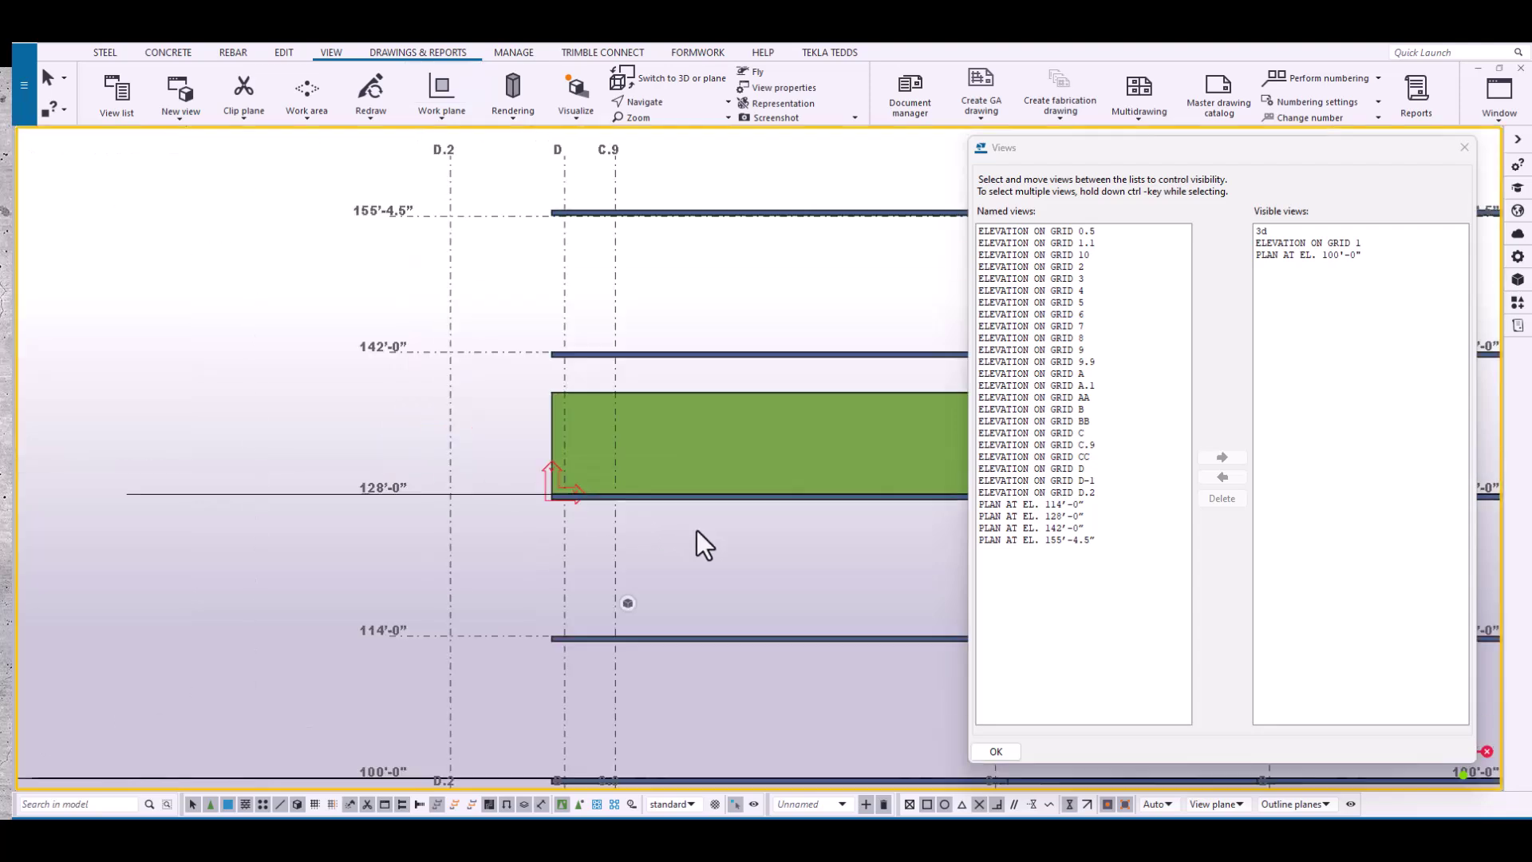
middle_drag(697, 530, 405, 429)
scroll(428, 399, down, 1)
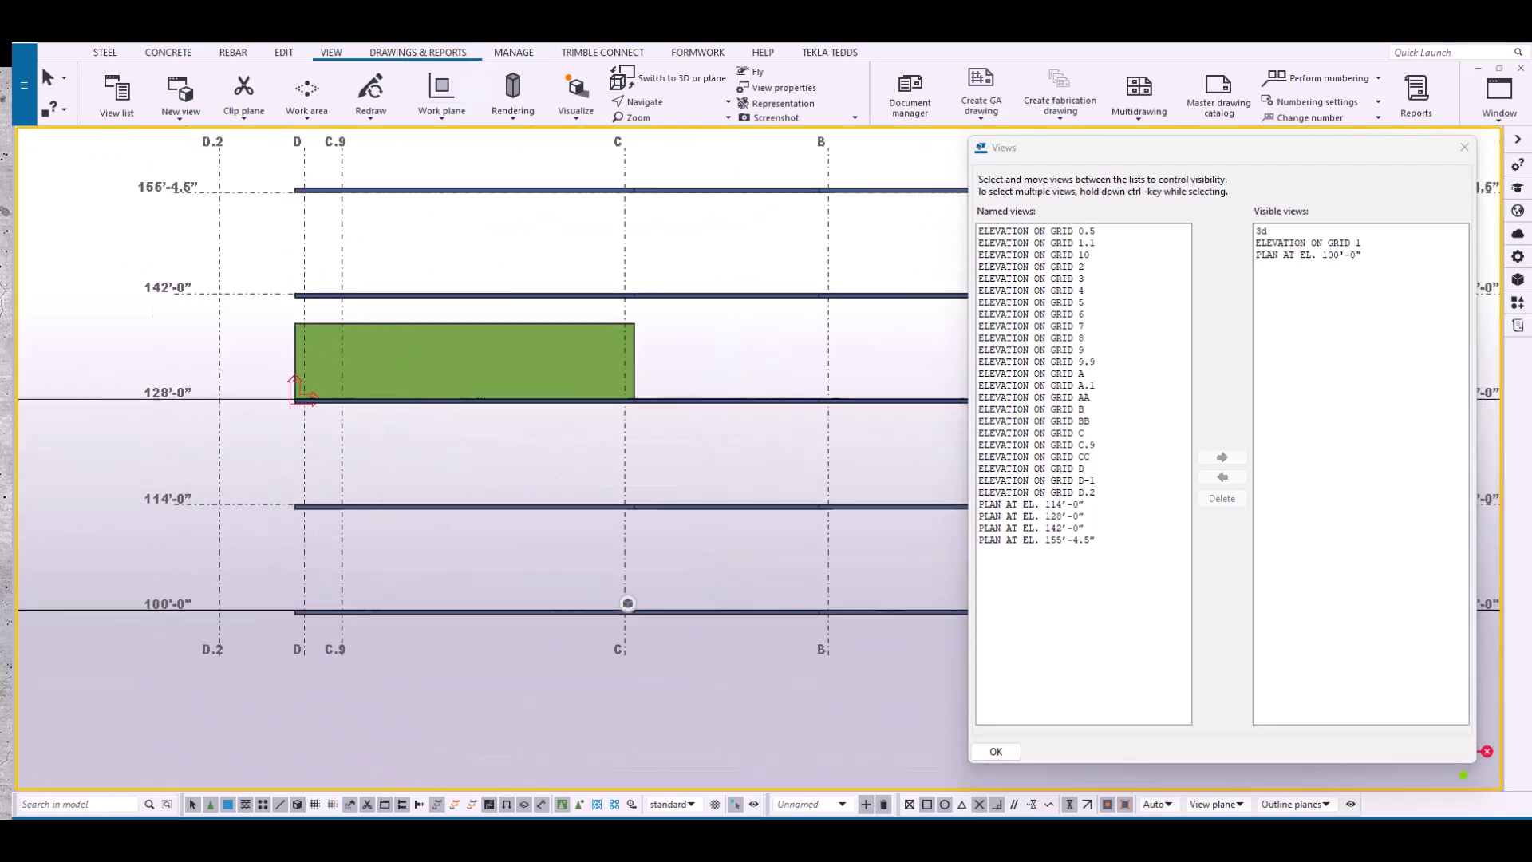
- Insert 1 EAST.pdf as a PDF reference at scale 96 at the picked corner point
click(24, 92)
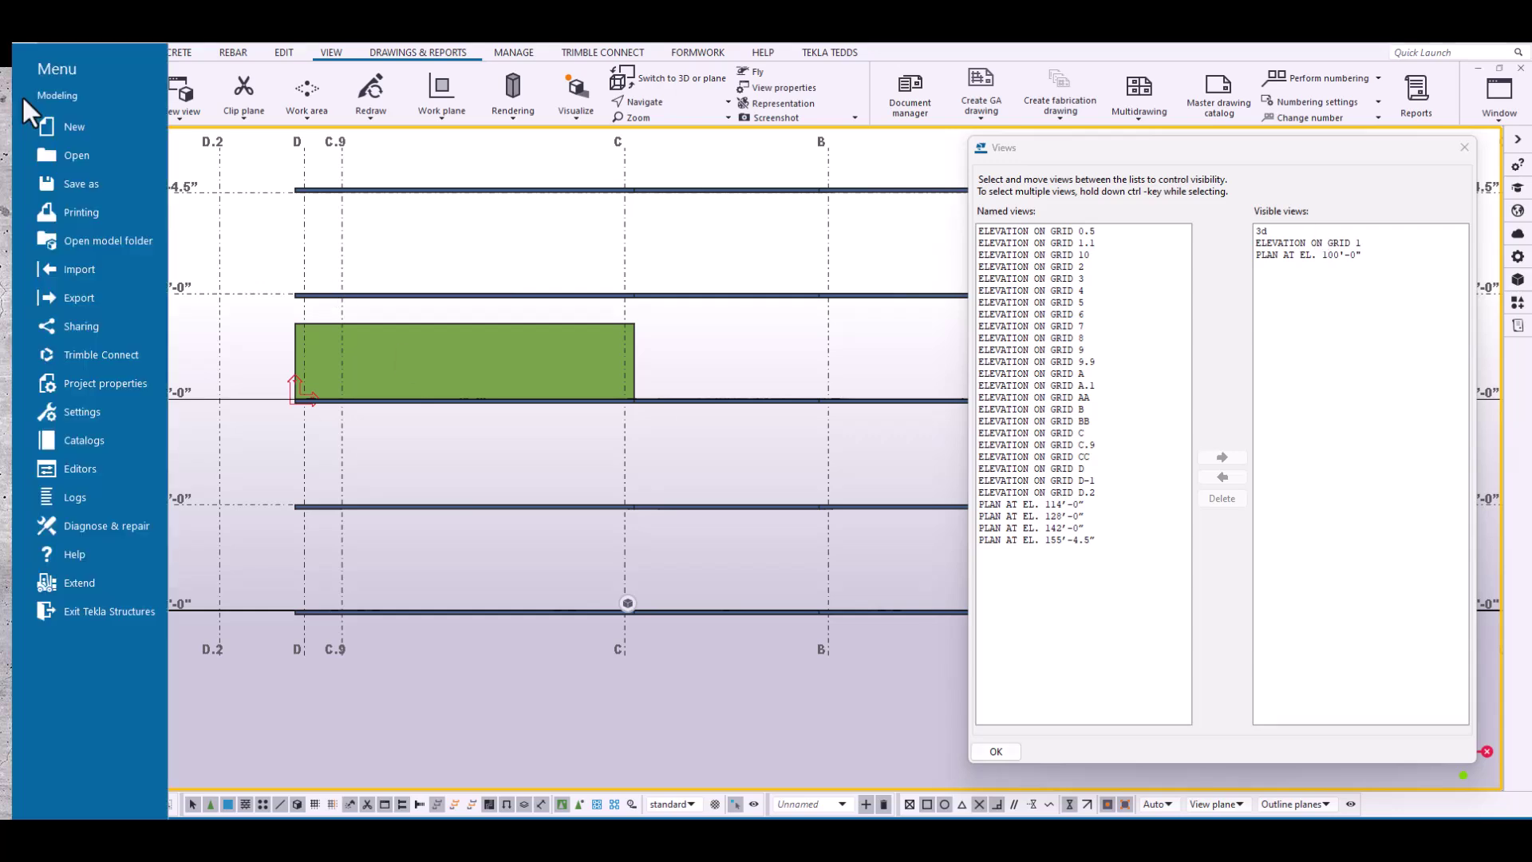
mouse_move(93, 272)
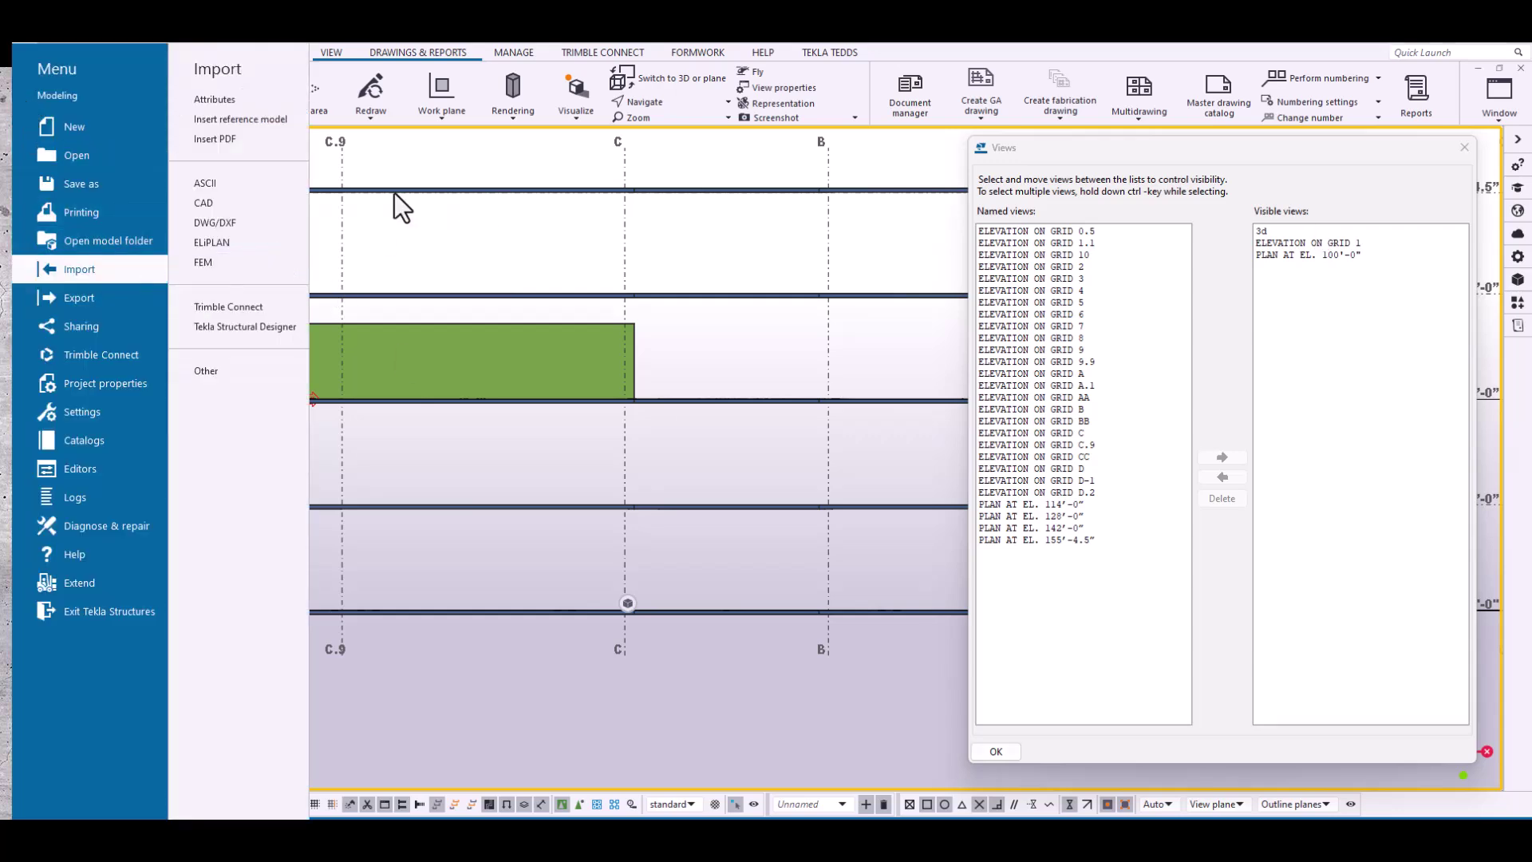
click(266, 138)
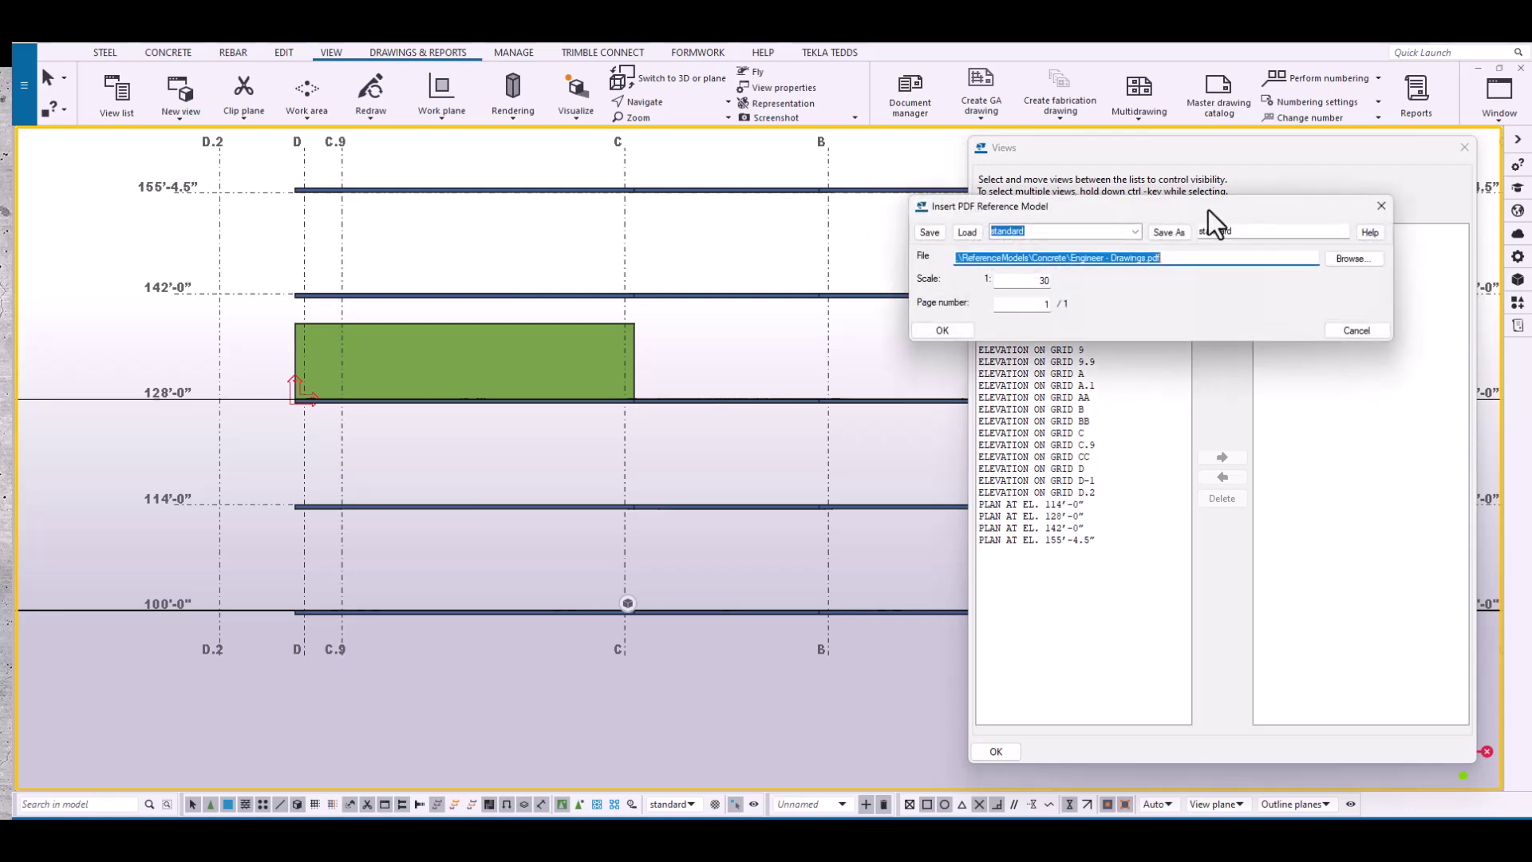
click(1350, 259)
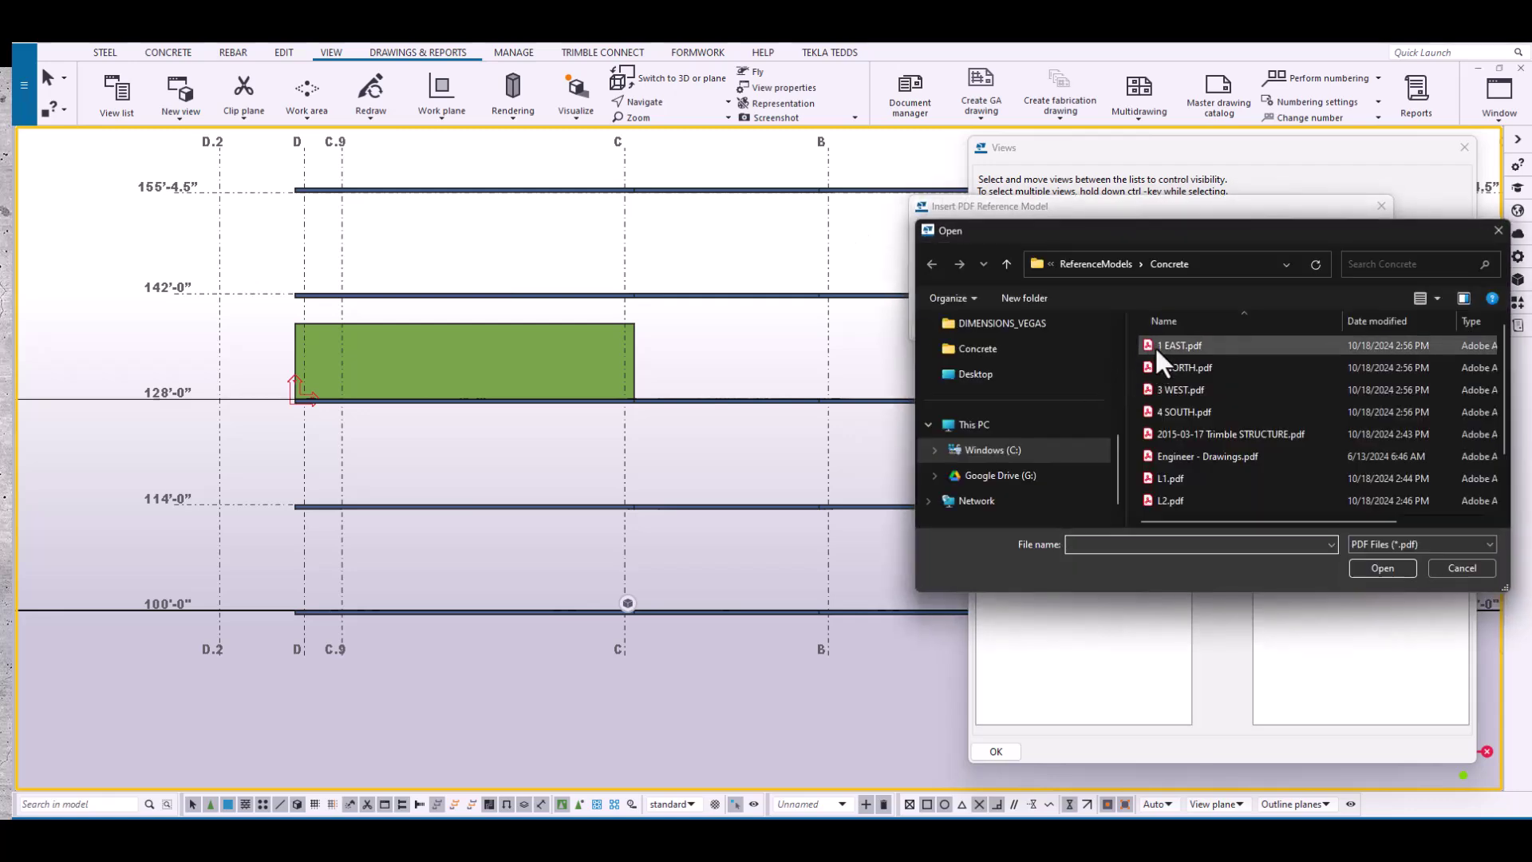
click(1155, 346)
double_click(1155, 347)
double_click(1029, 280)
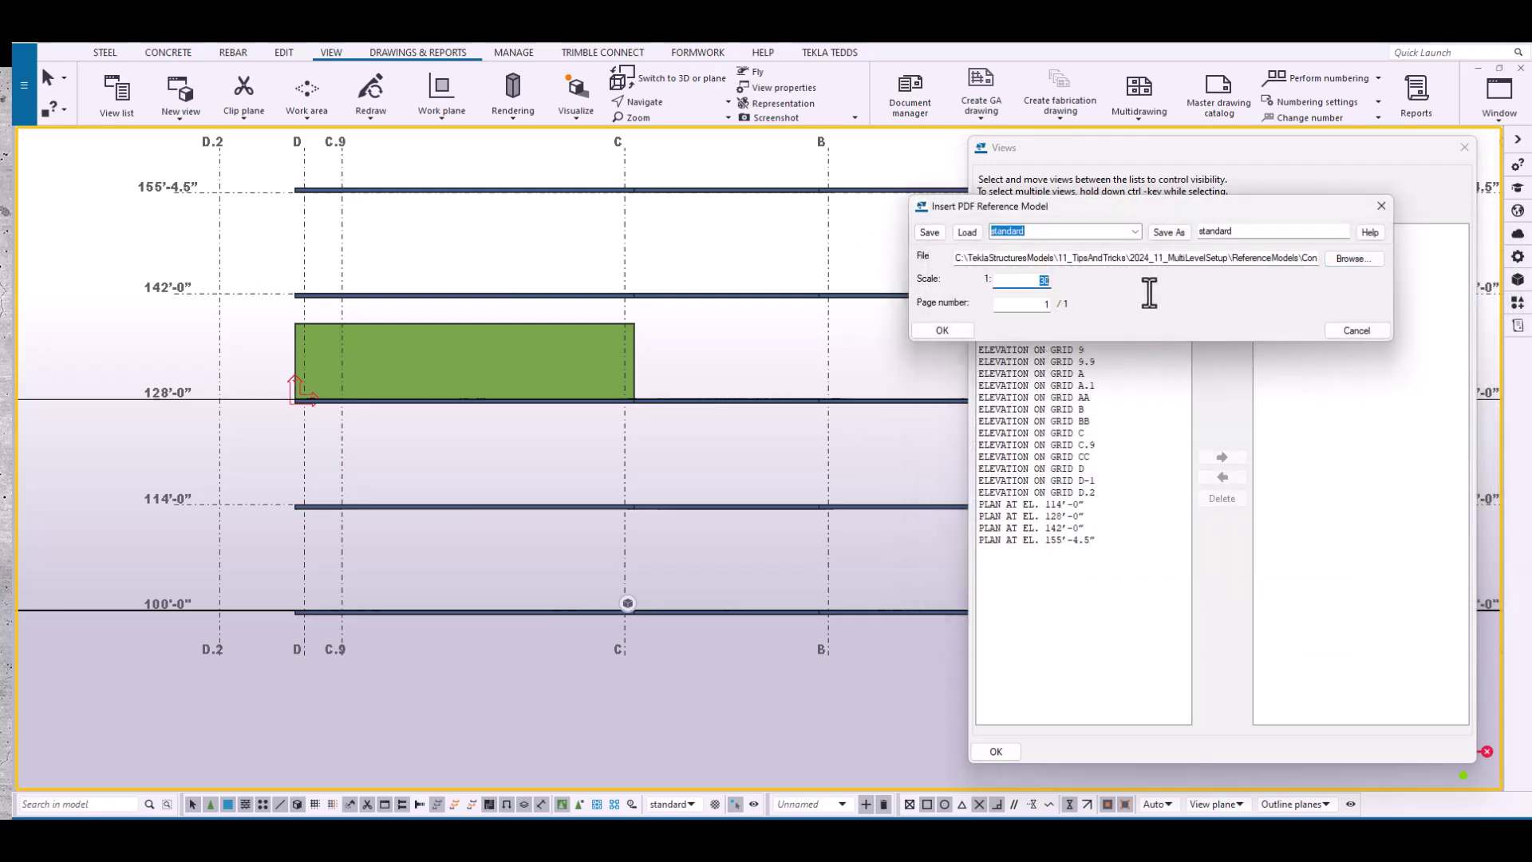
text(96)
click(940, 336)
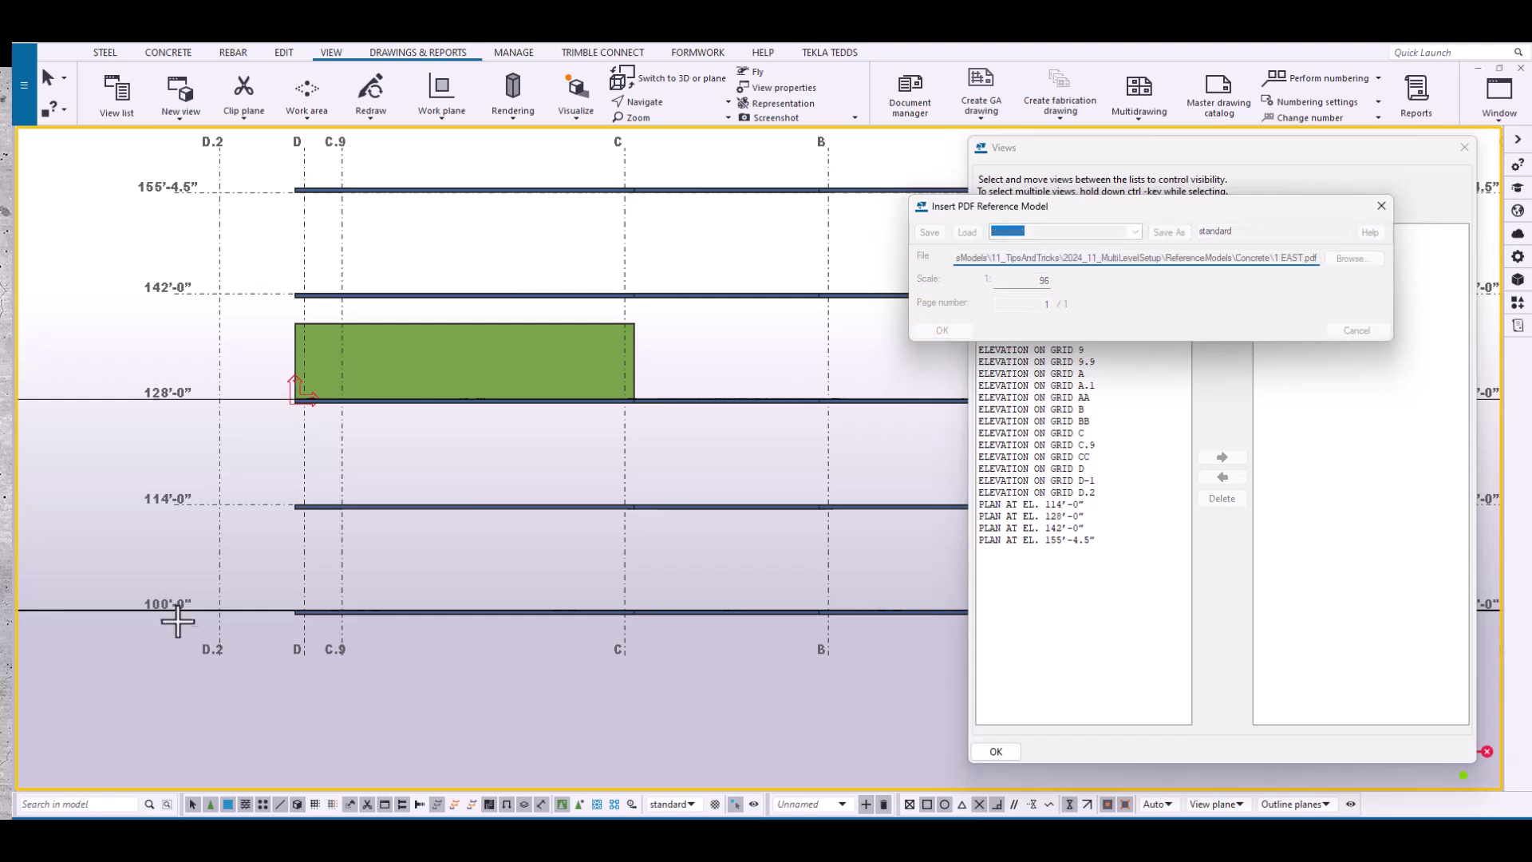
click(217, 610)
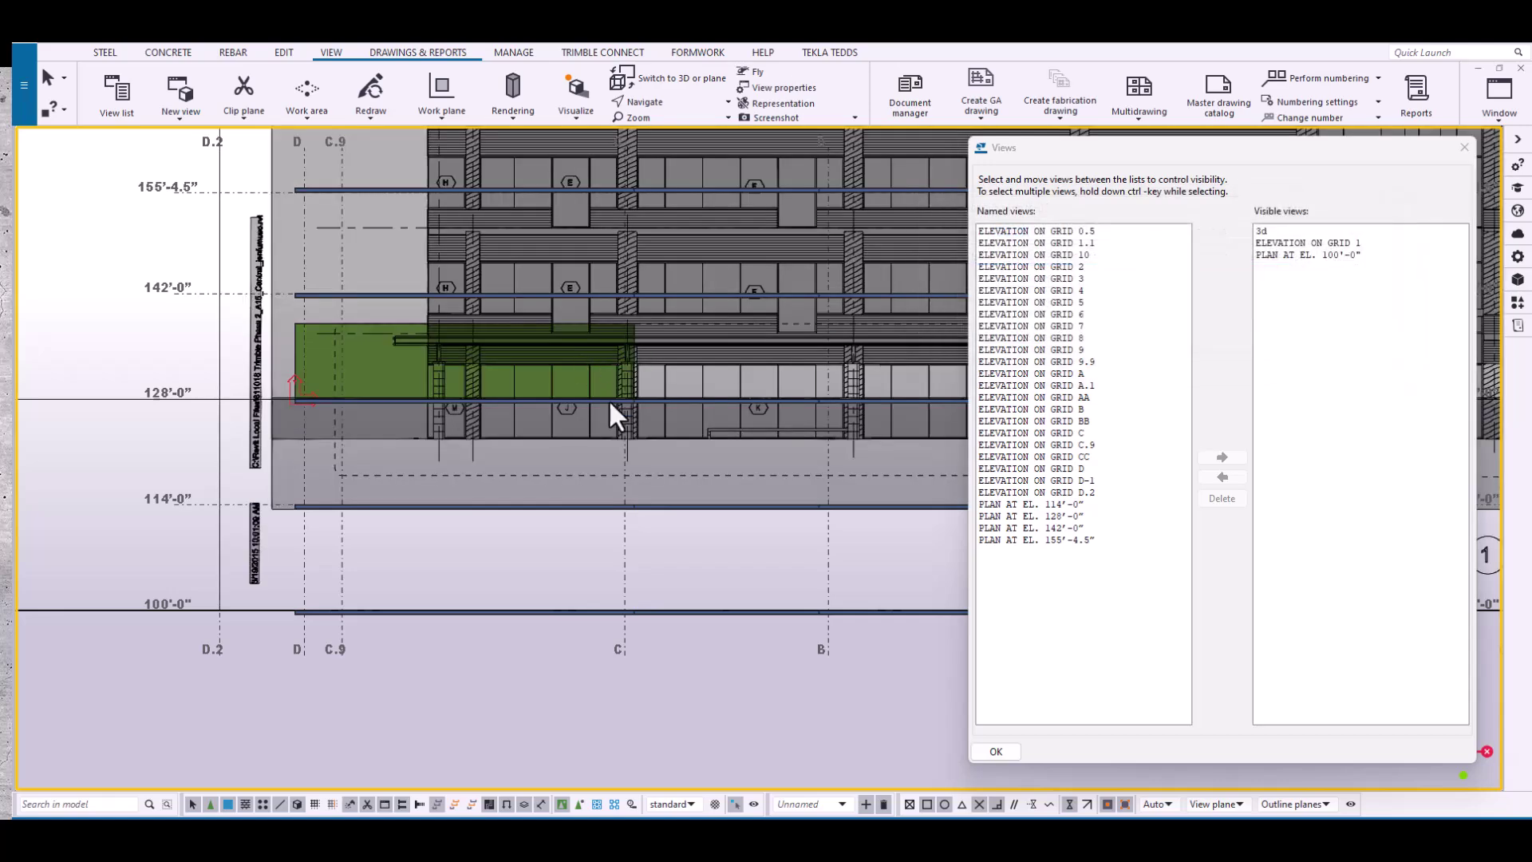
- Select all and offset the PDF elevation with Move special > Linear
scroll(609, 399, down, 3)
scroll(718, 318, up, 1)
key(ctrl+a)
right_click(718, 319)
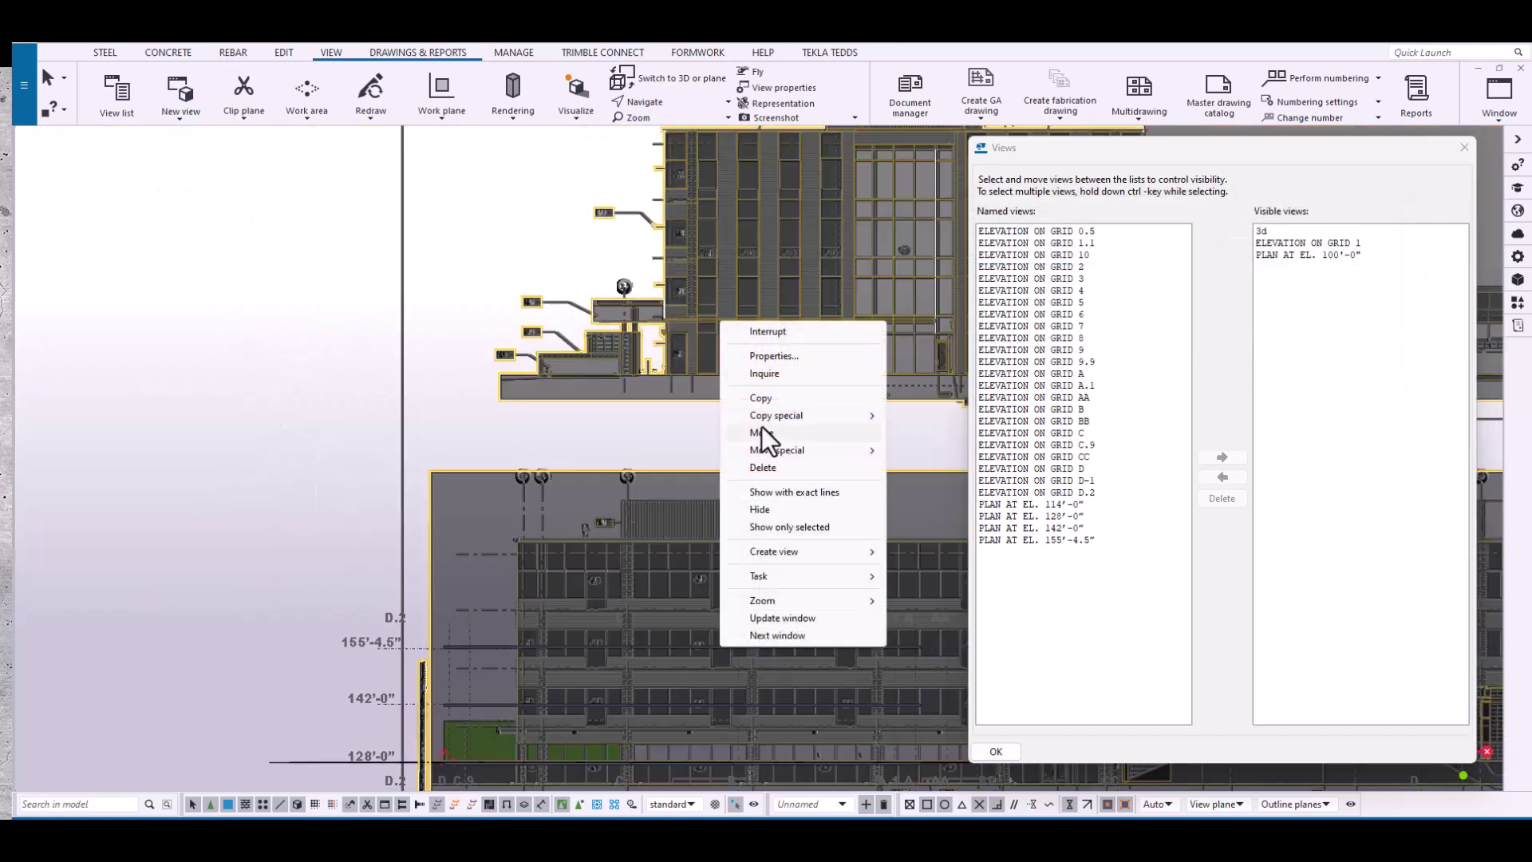
click(926, 453)
scroll(394, 352, down, 2)
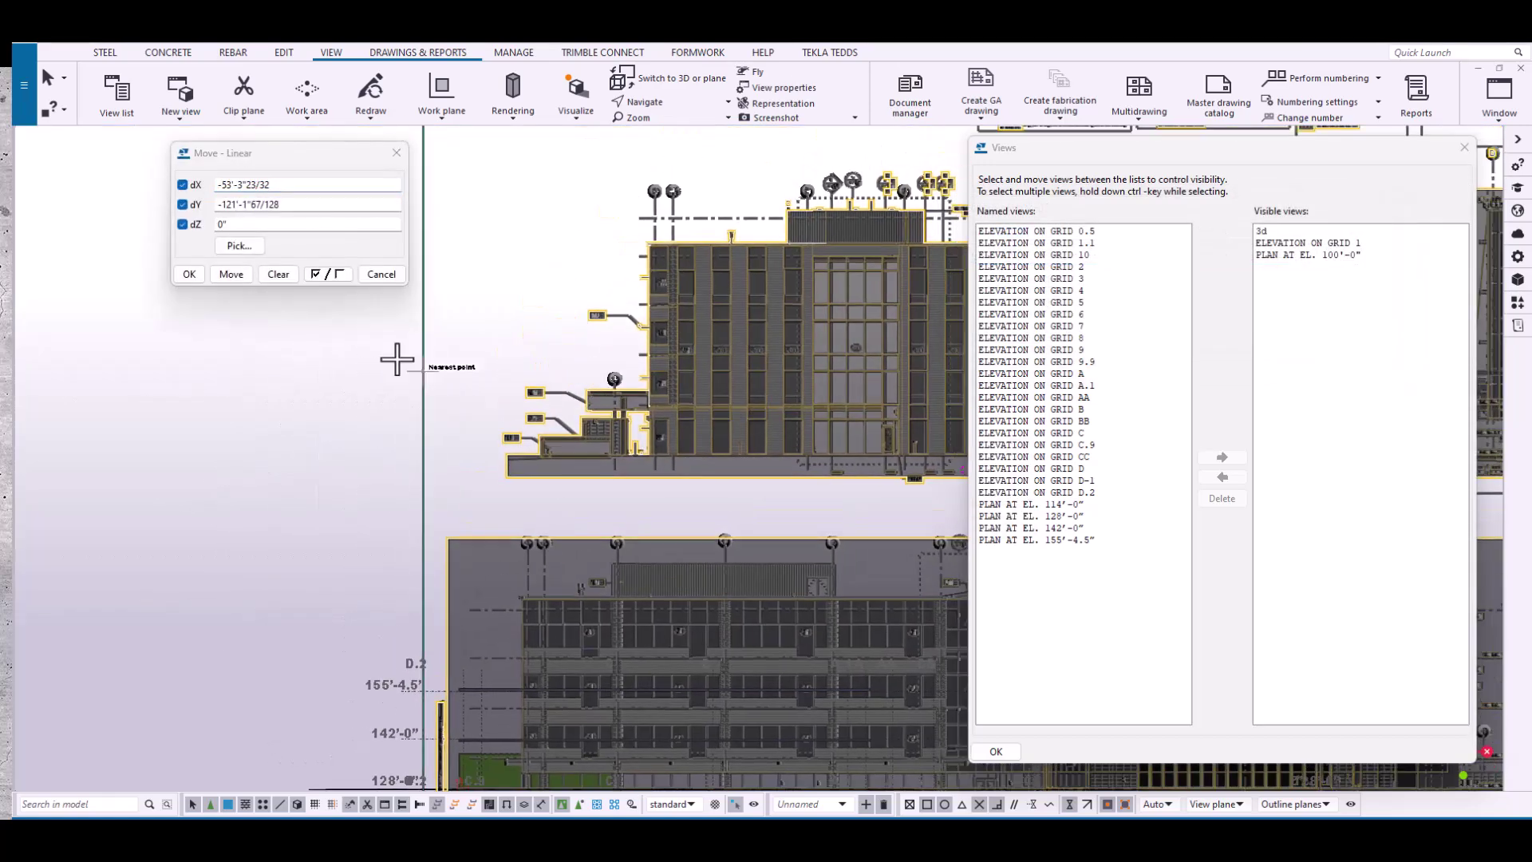
click(230, 273)
right_click(471, 431)
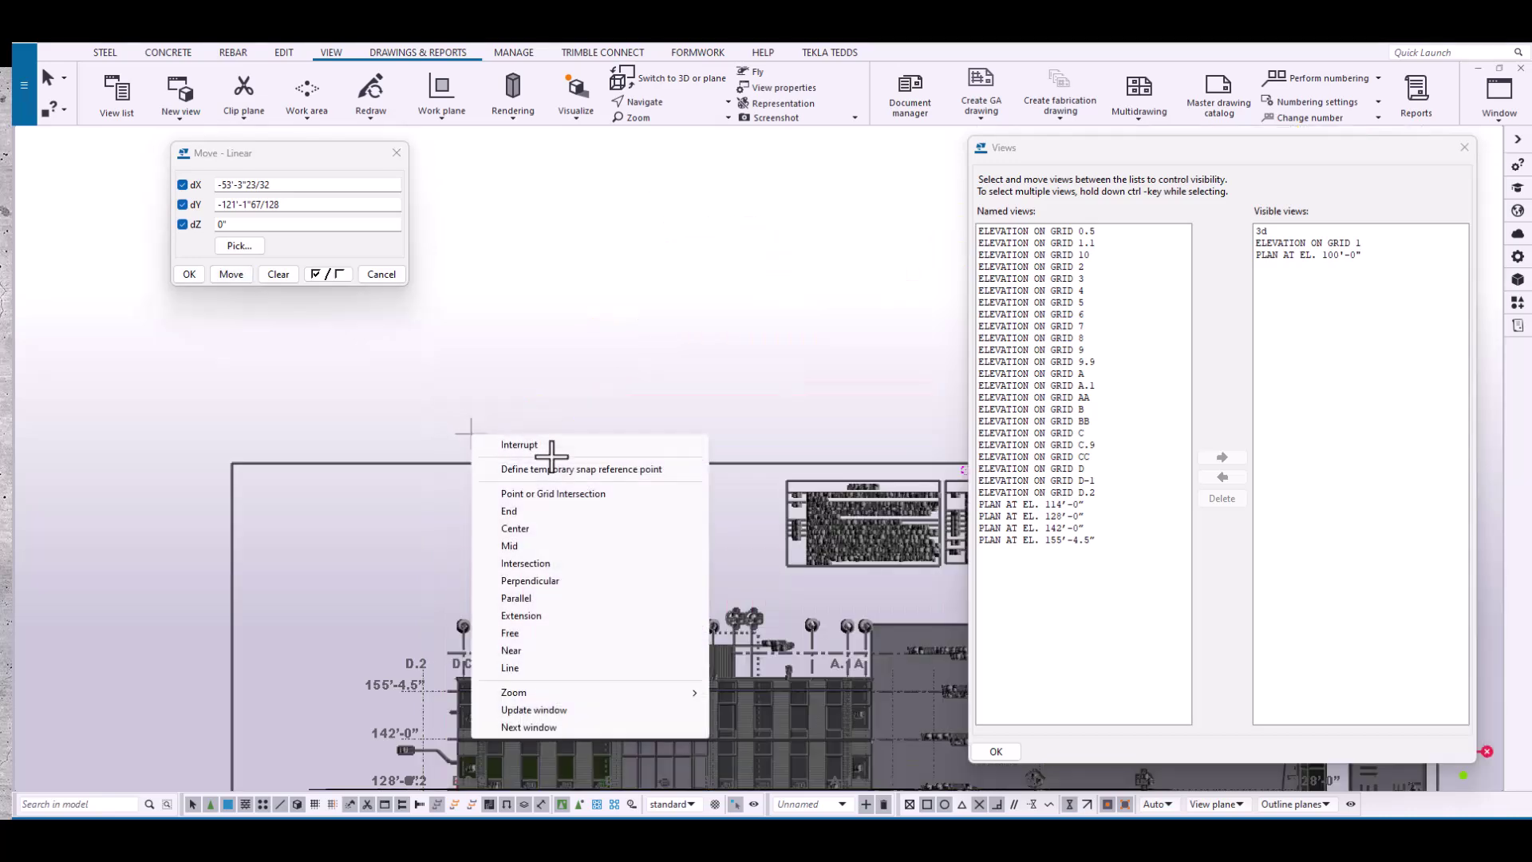
click(523, 441)
- Close the Views and Move - Linear dialogs
scroll(537, 513, up, 5)
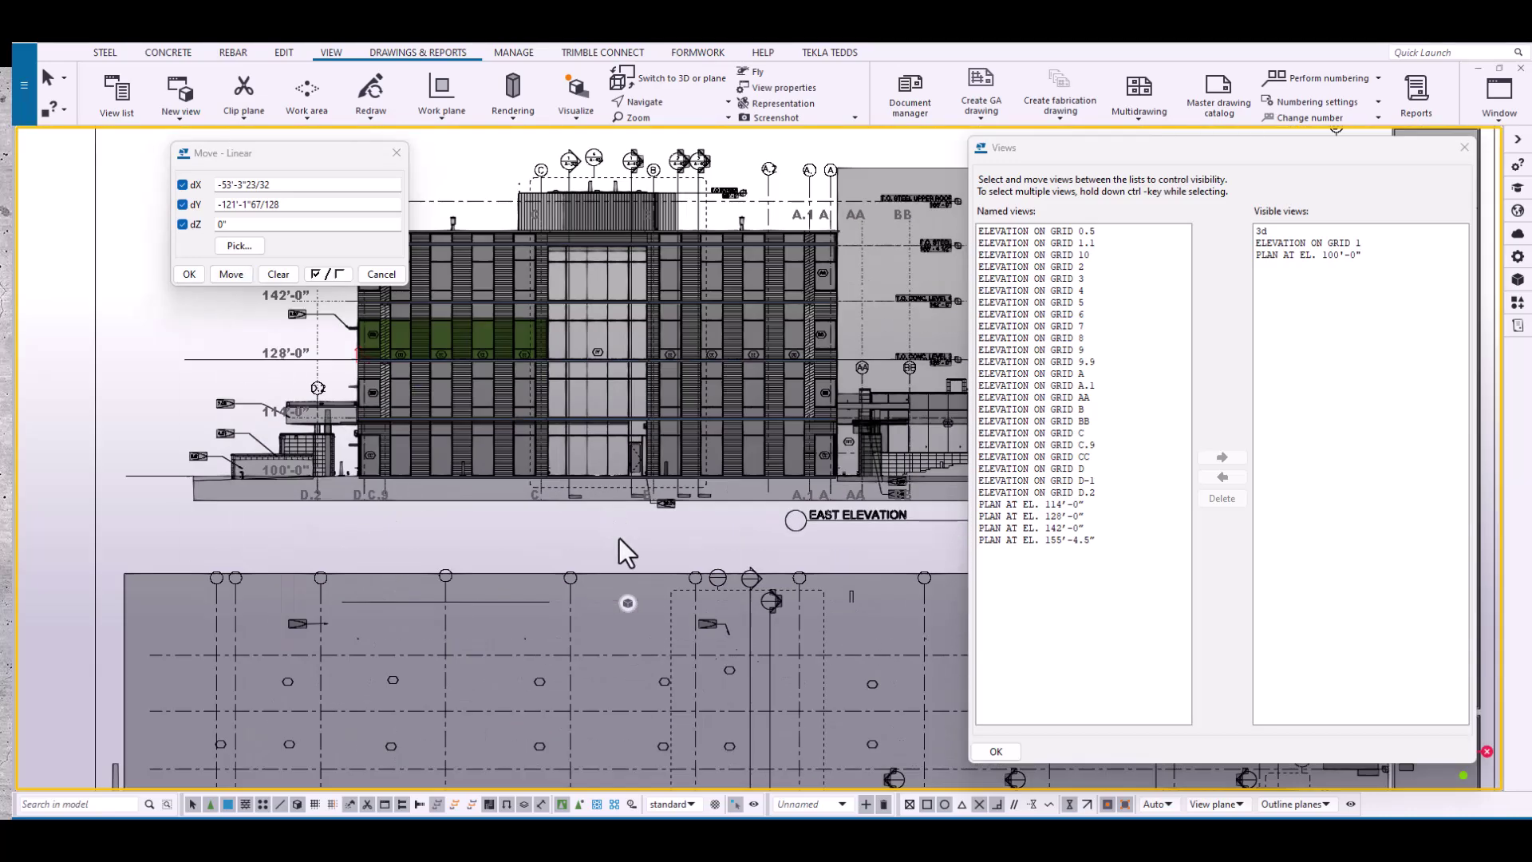
click(1463, 146)
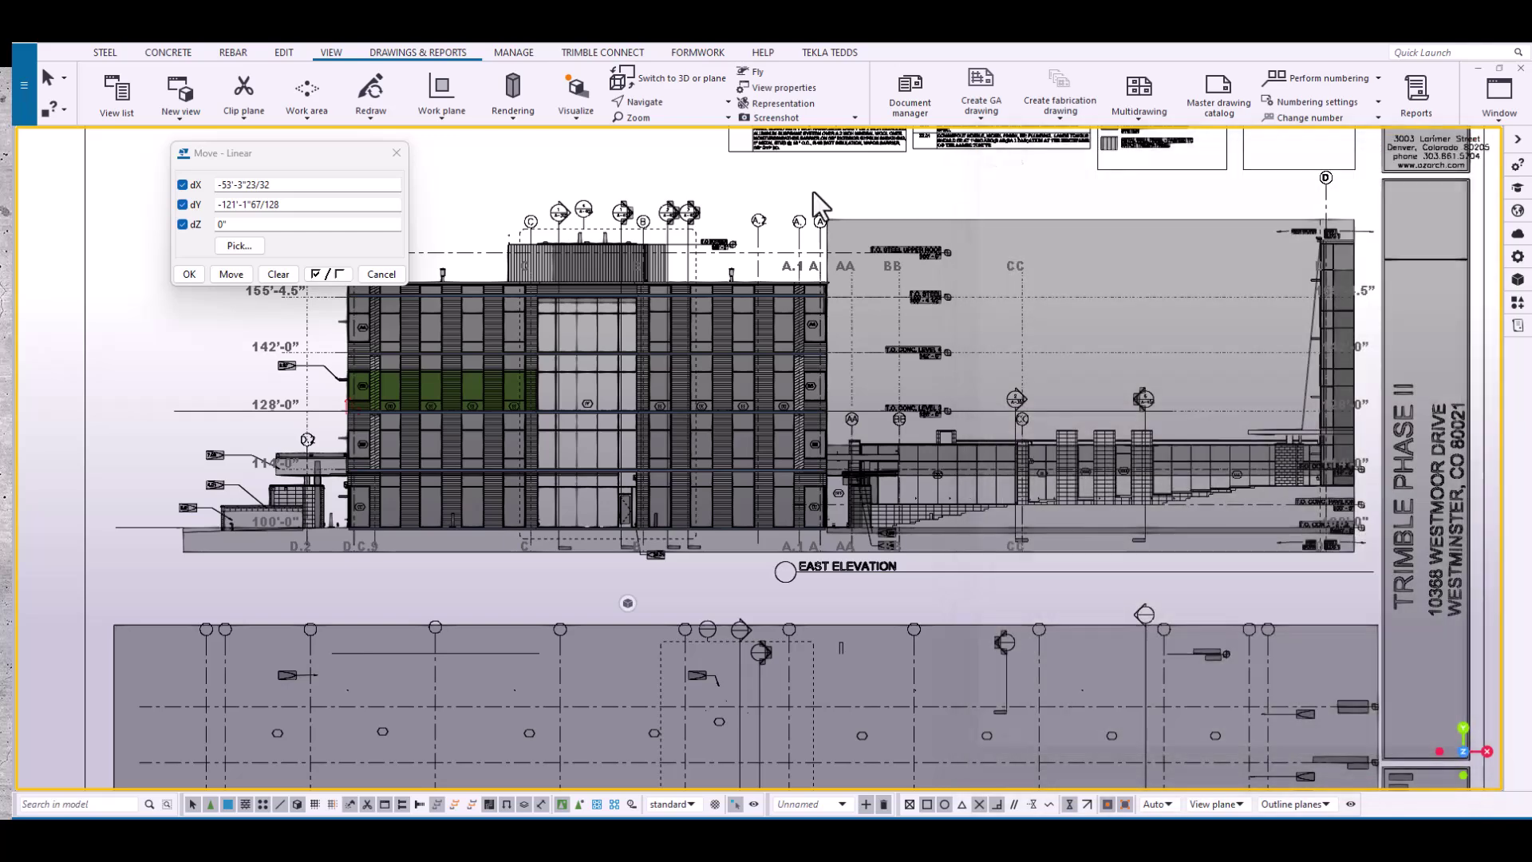
click(397, 152)
scroll(586, 462, up, 3)
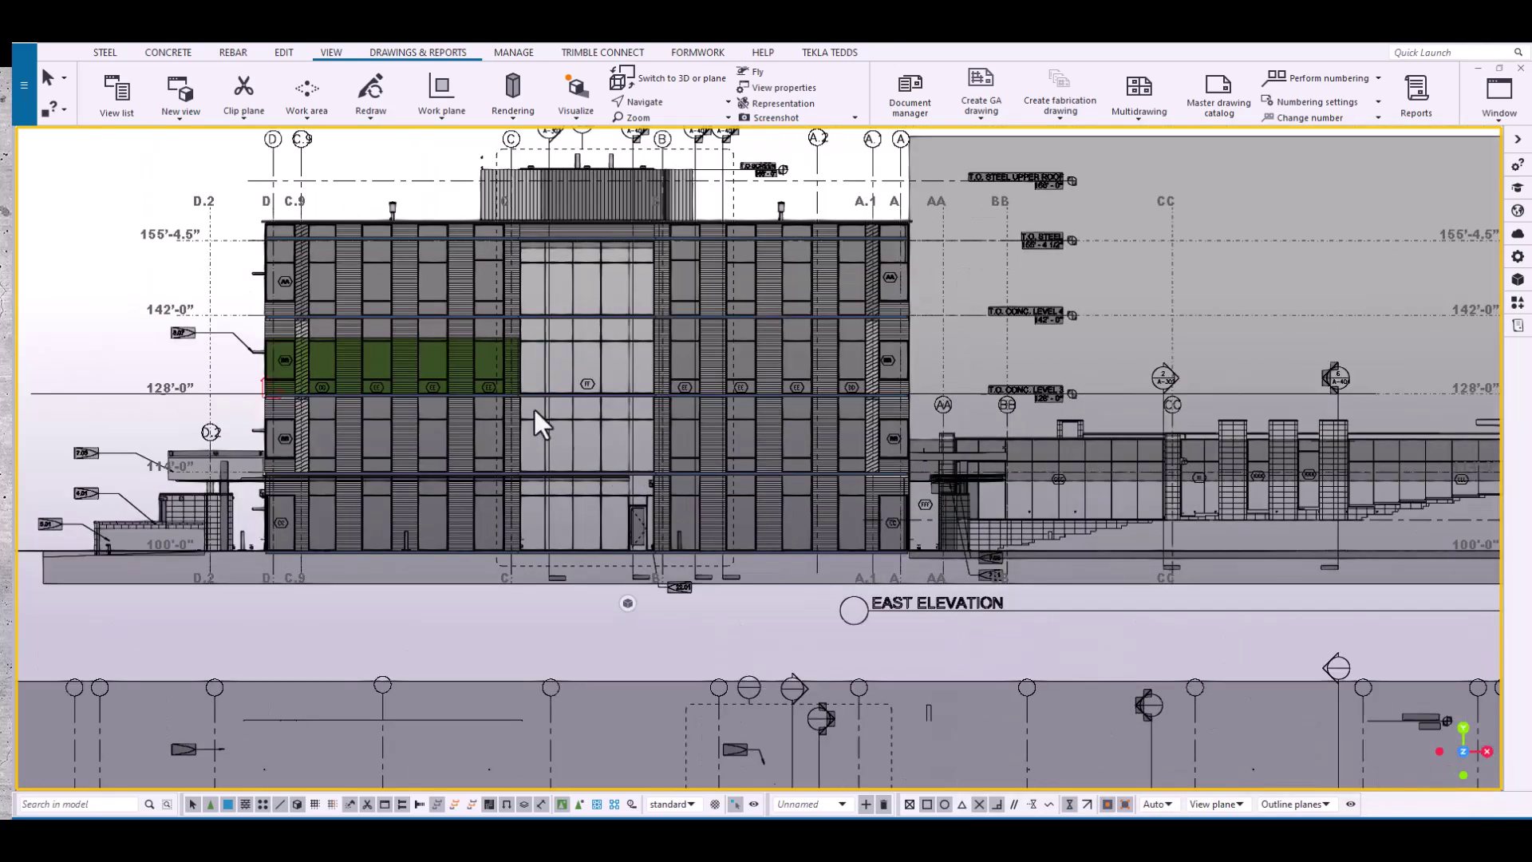
scroll(515, 477, up, 4)
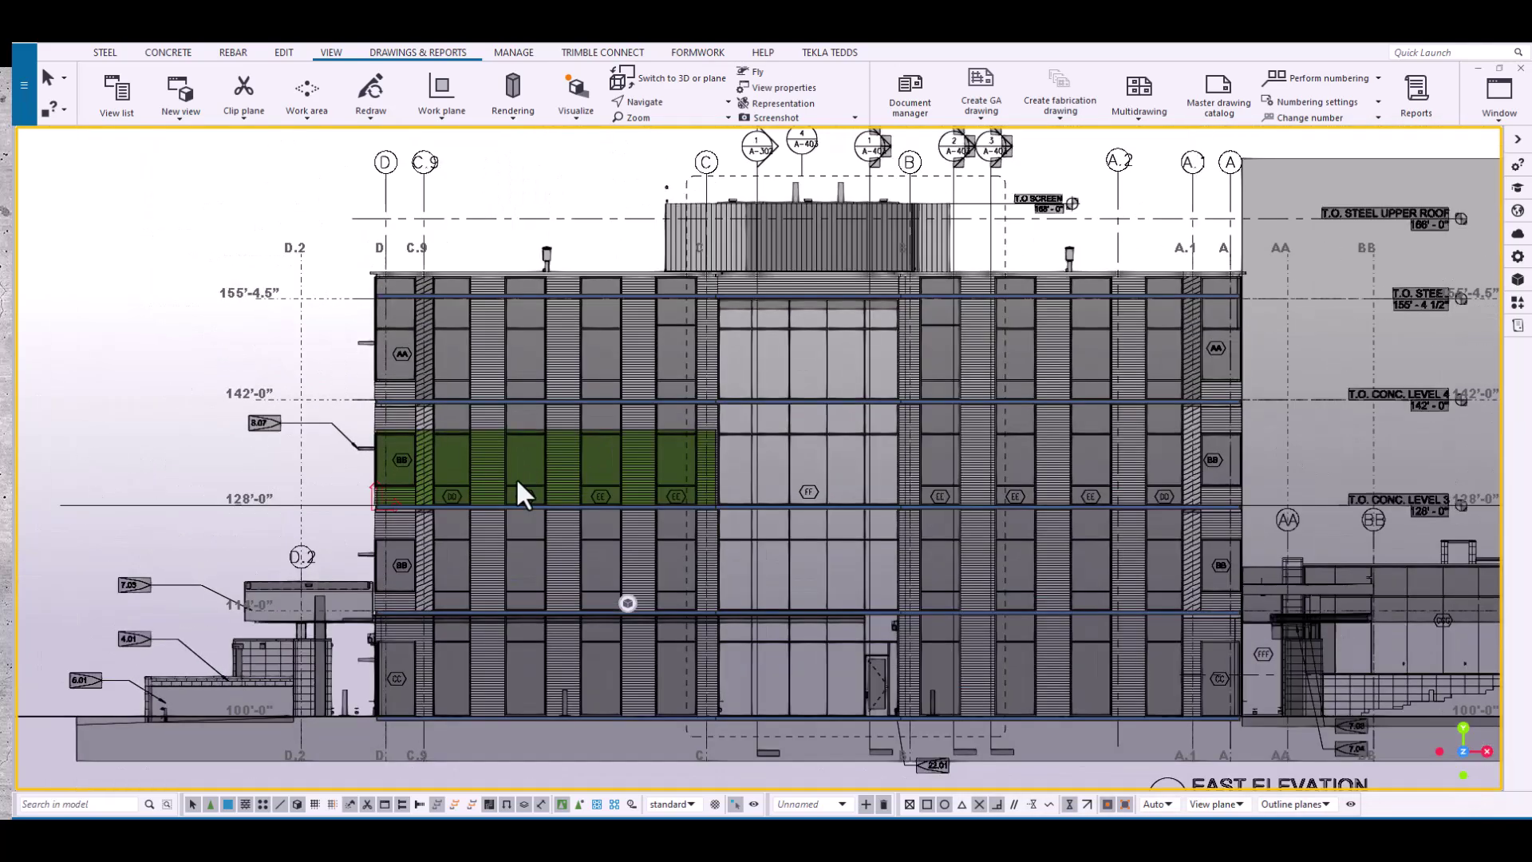
scroll(499, 478, up, 1)
- Stretch the wall panel's top up to the upper beam and its right edge further right
click(1056, 378)
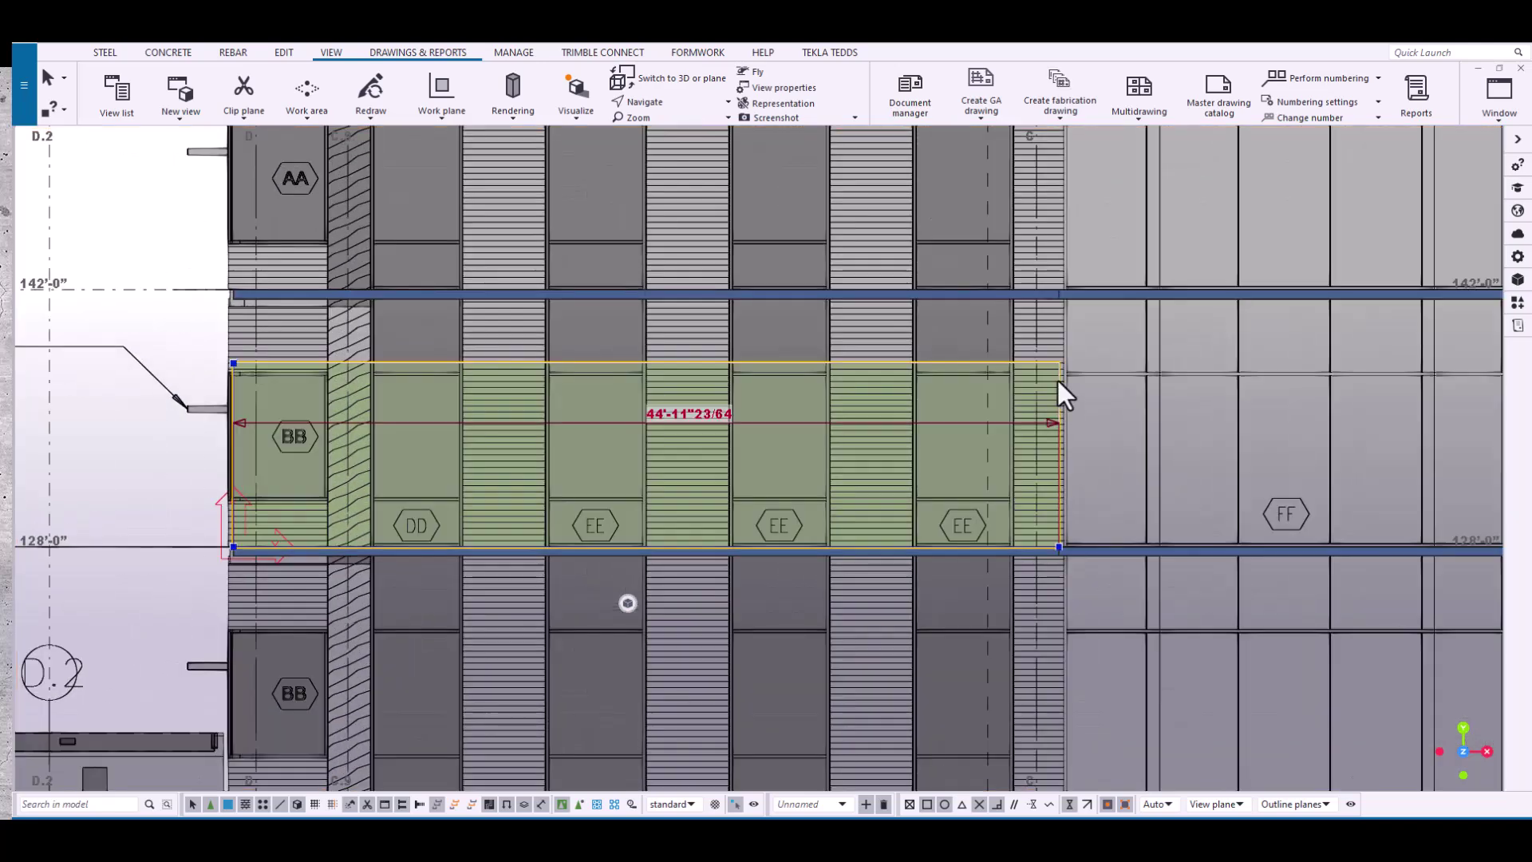
drag(508, 361, 507, 295)
click(1068, 432)
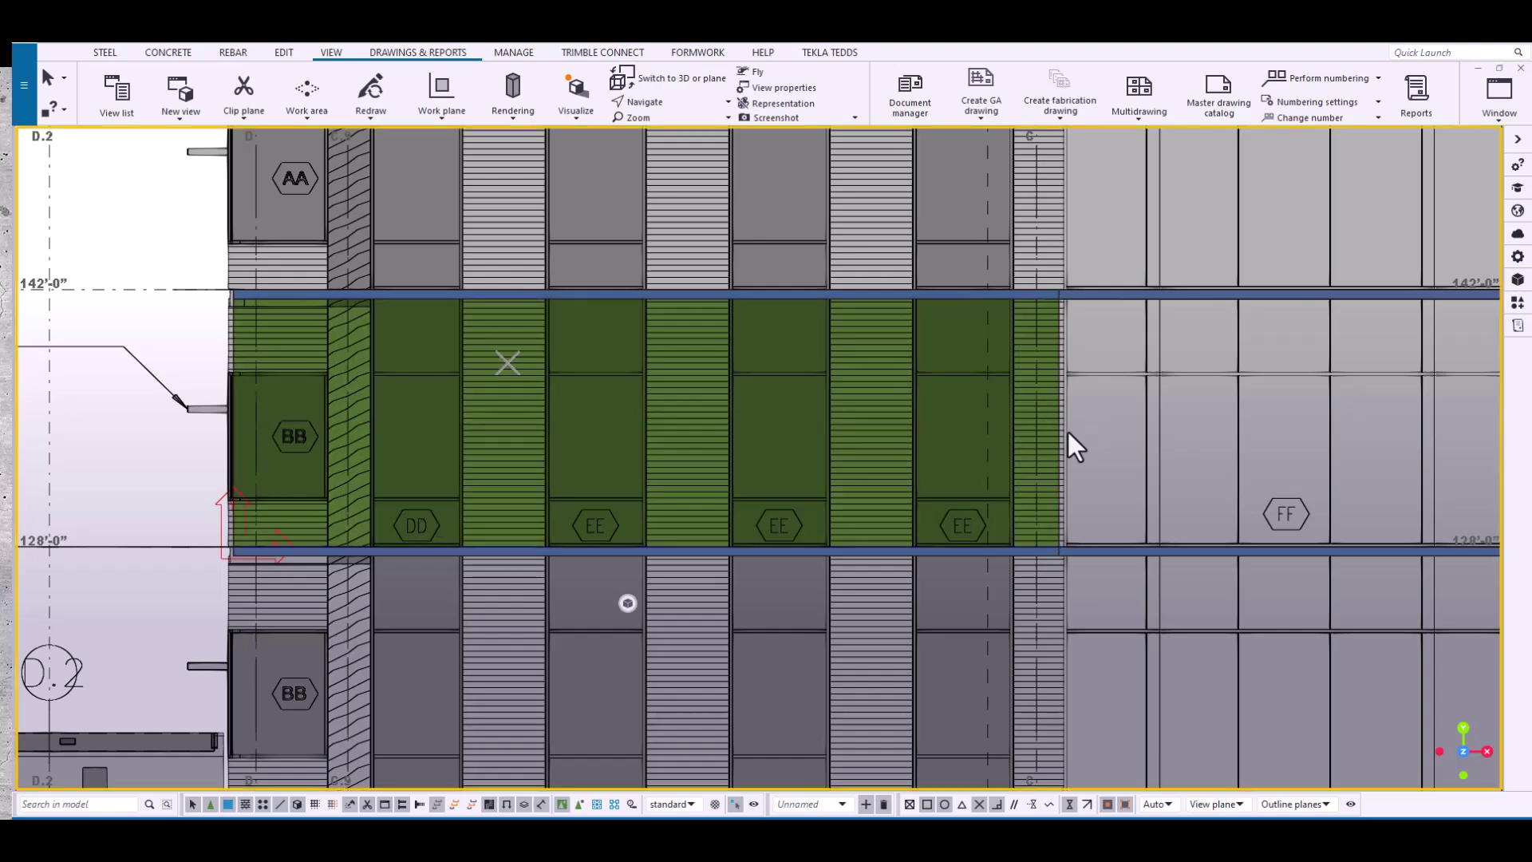
click(1060, 432)
drag(1061, 433, 1147, 445)
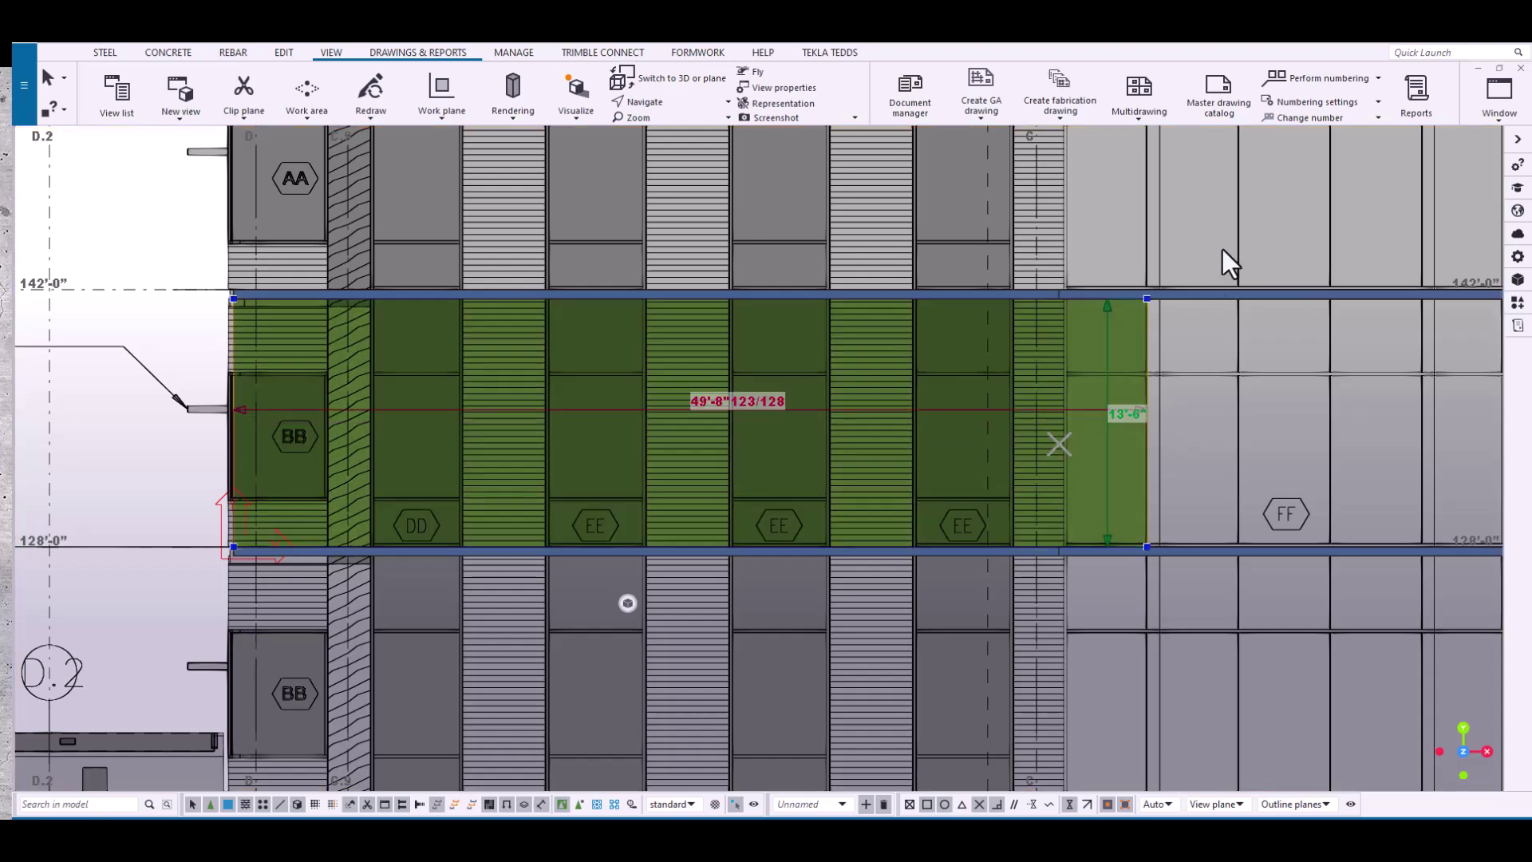
- Switch to View 1 - 3d and orbit to inspect the stretched panel
click(1499, 94)
click(1447, 228)
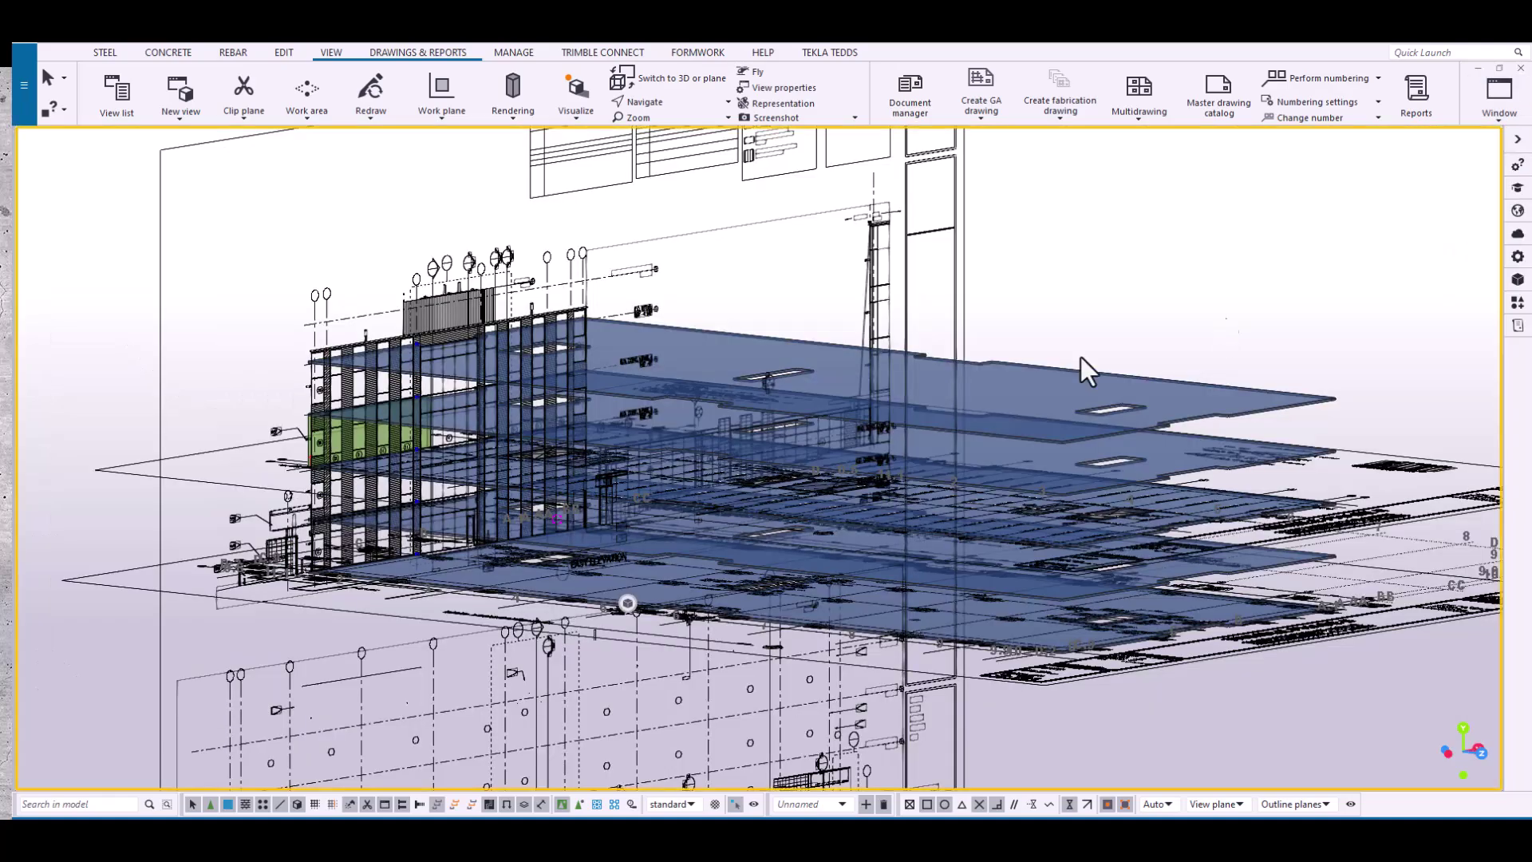
mouse_move(778, 405)
ctrl+middle_down()
mouse_move(779, 423)
mouse_move(1067, 404)
mouse_move(825, 427)
ctrl+middle_up()
mouse_move(567, 443)
ctrl+middle_down()
mouse_move(256, 441)
mouse_move(455, 446)
ctrl+middle_up()
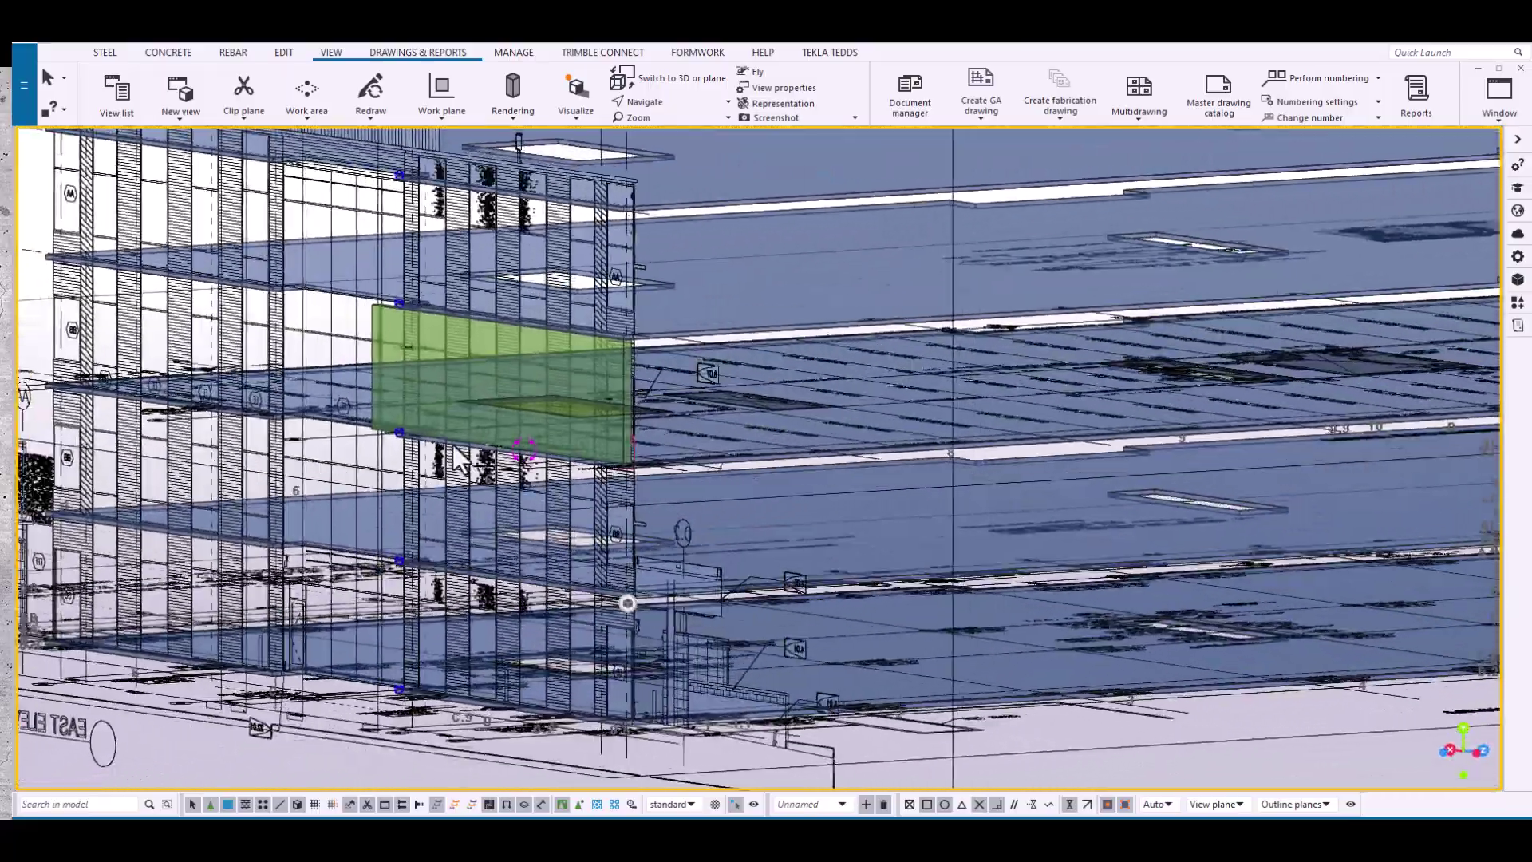
- Return to the elevation on grid 1 and bring up the open views list
click(1491, 115)
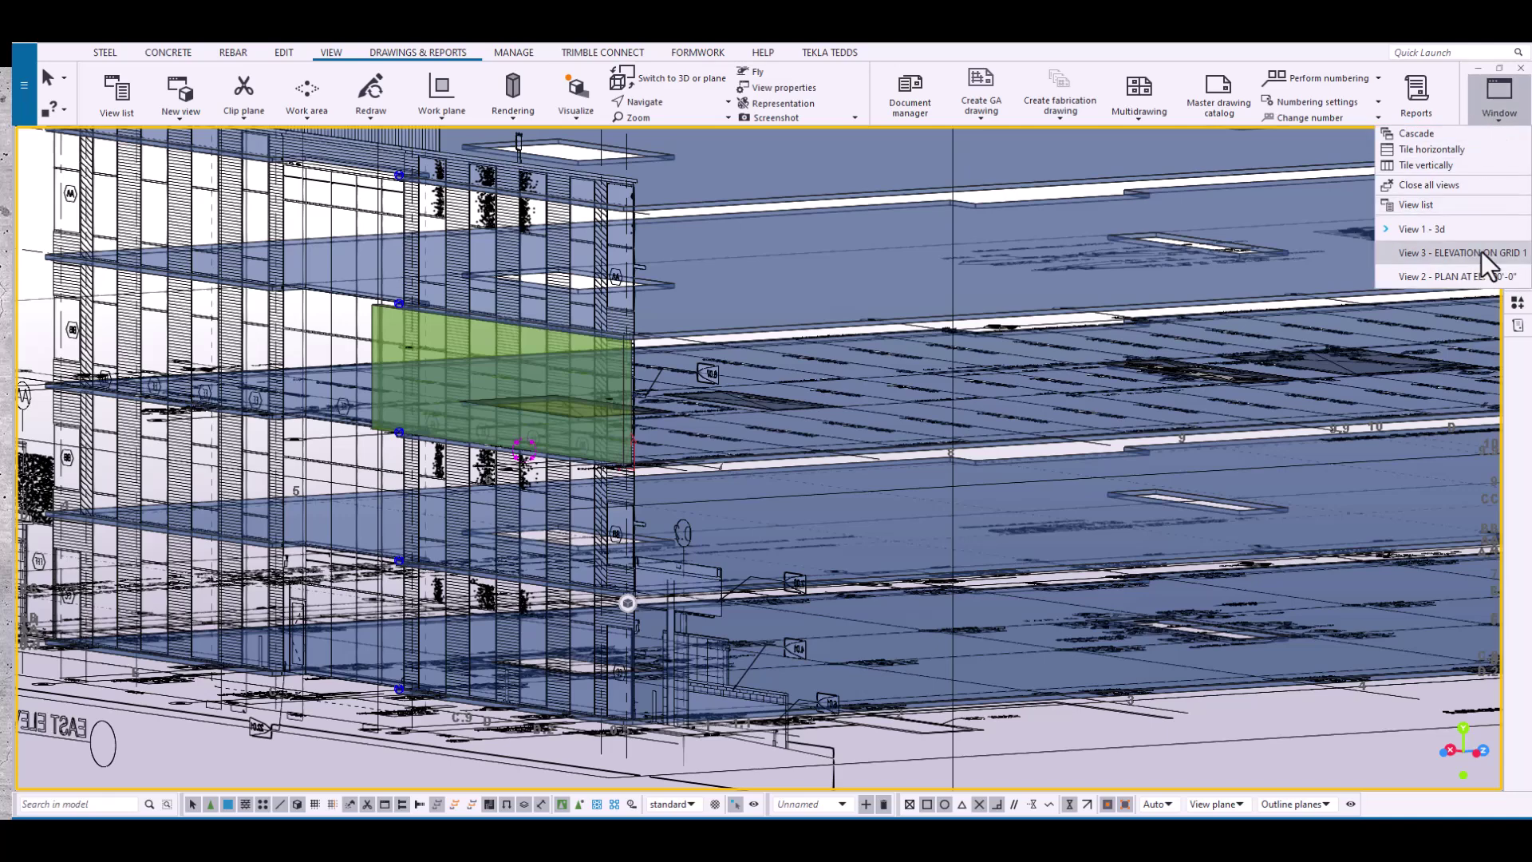
click(1480, 252)
scroll(1045, 447, down, 5)
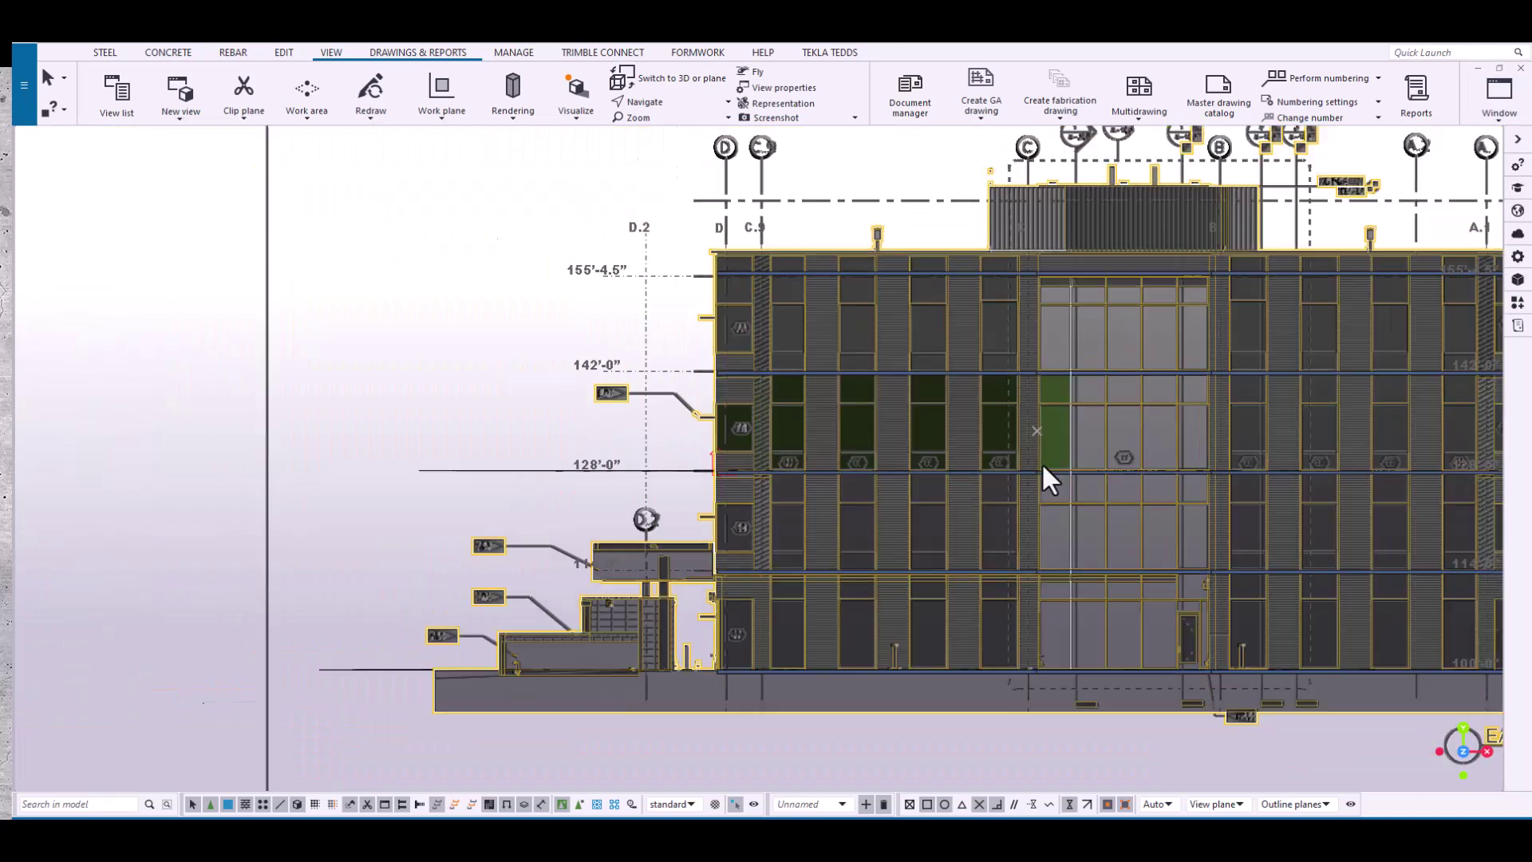
scroll(940, 503, up, 2)
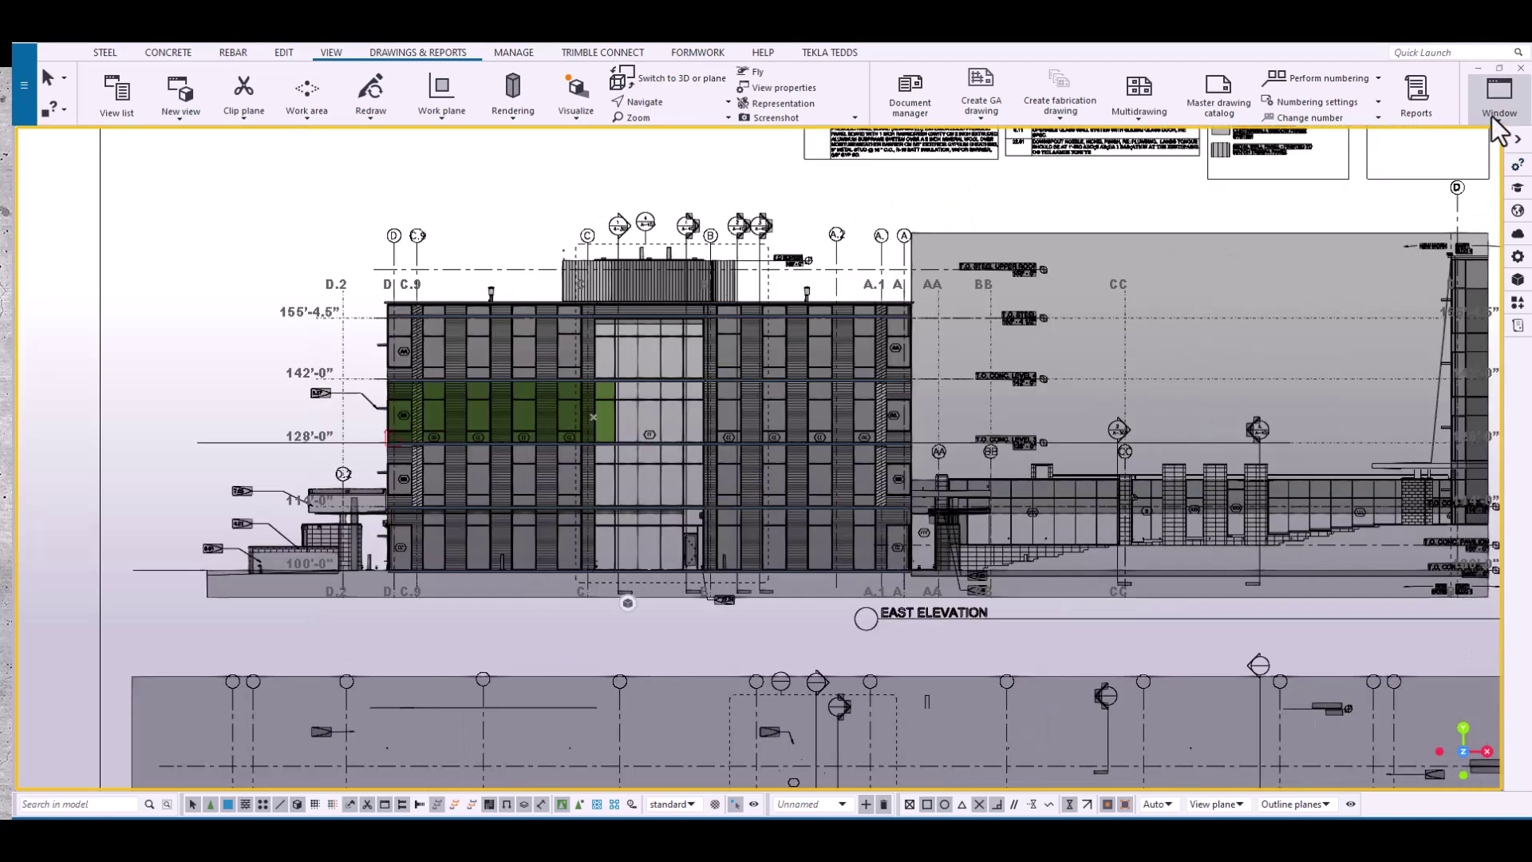
click(1493, 108)
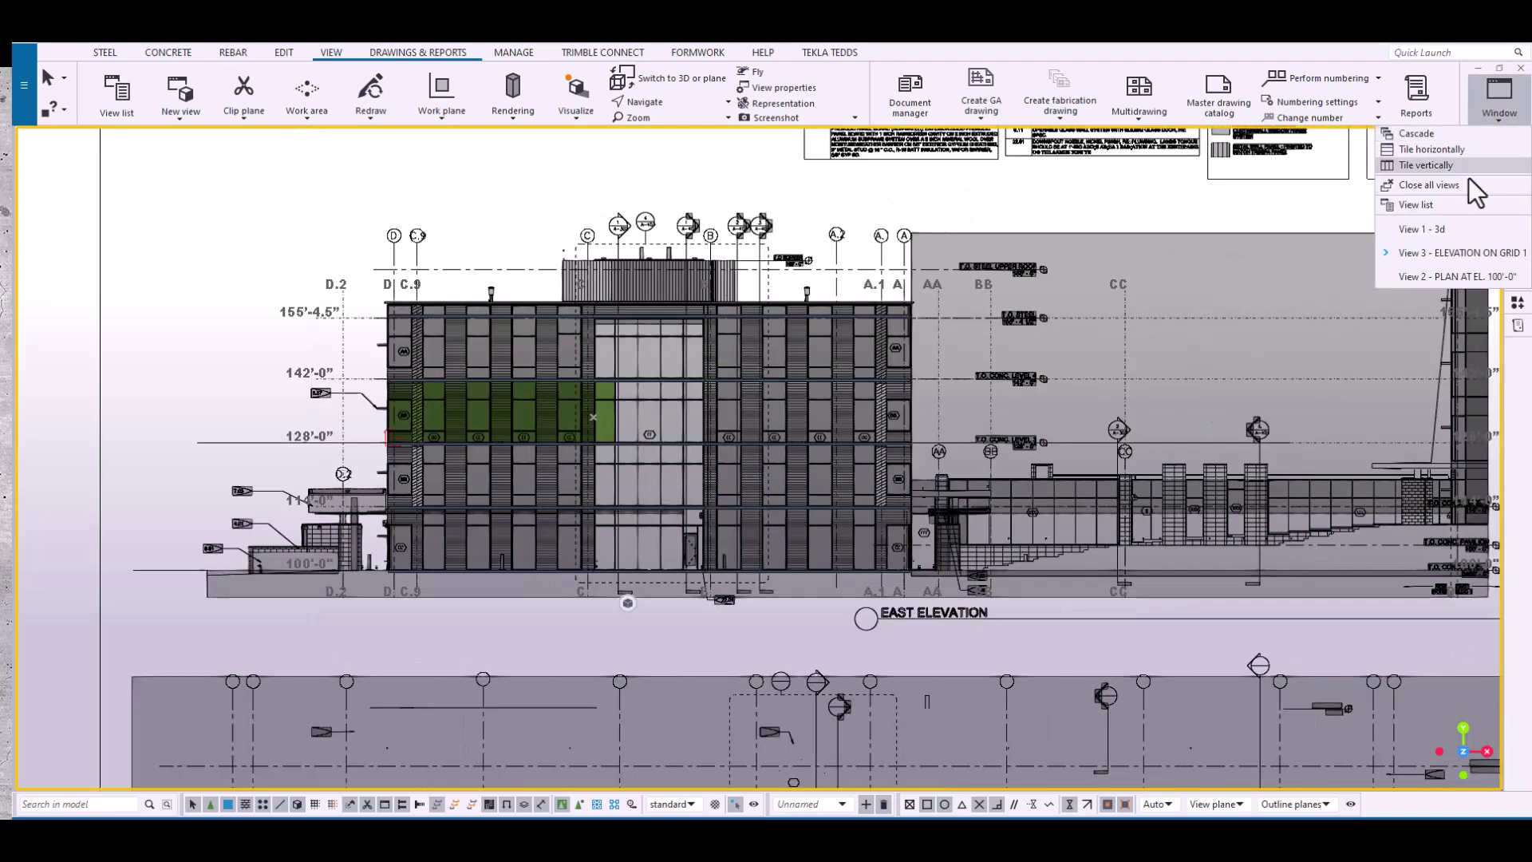
- Switch to View 2 - PLAN AT EL. 100'-0" and pan the whole floor plan into view
click(1446, 277)
scroll(770, 444, down, 3)
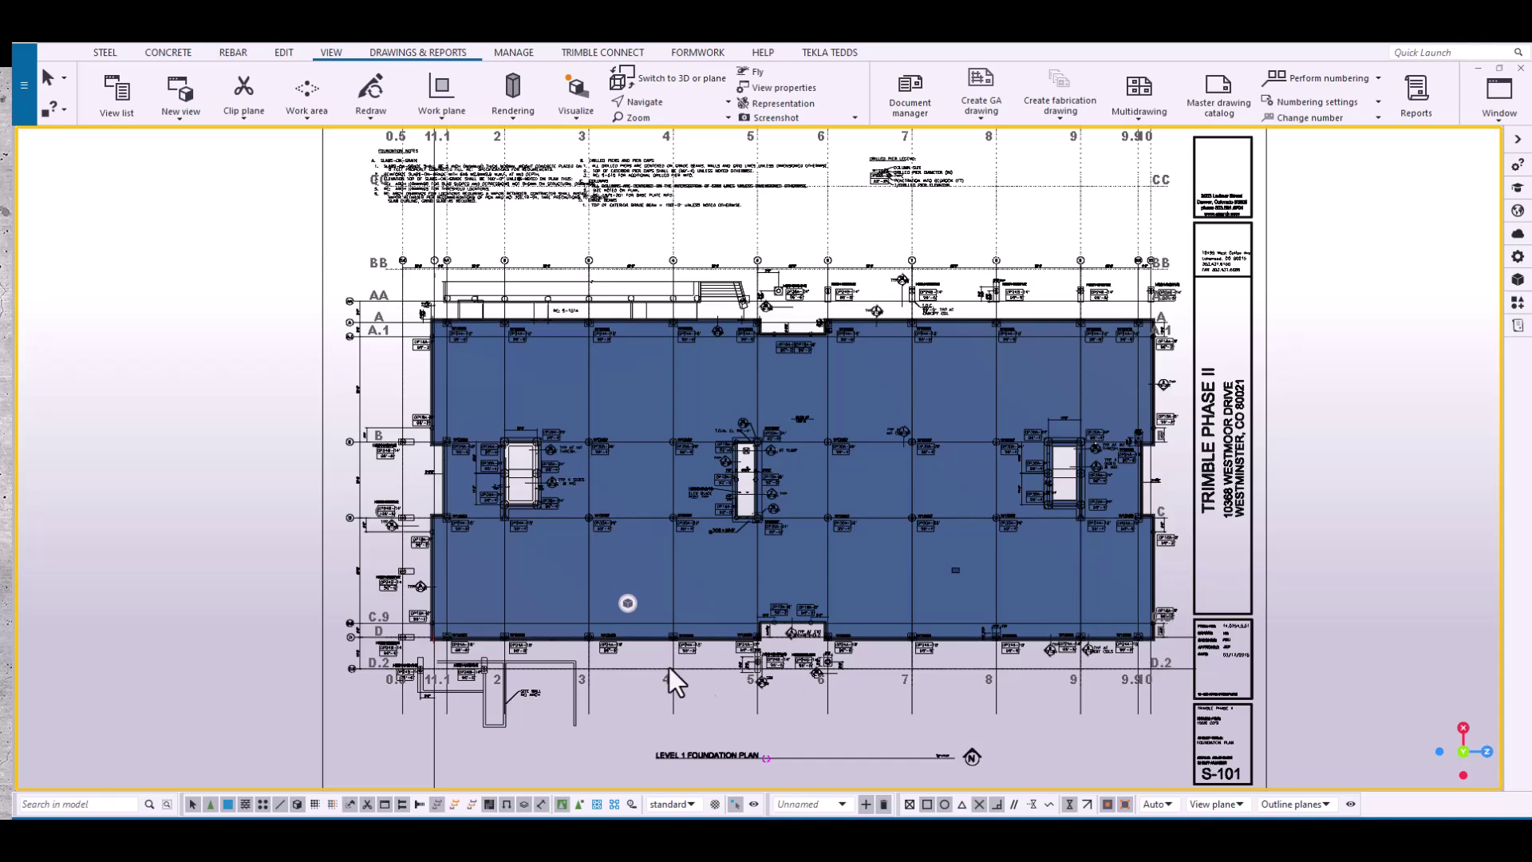
middle_drag(829, 443, 758, 487)
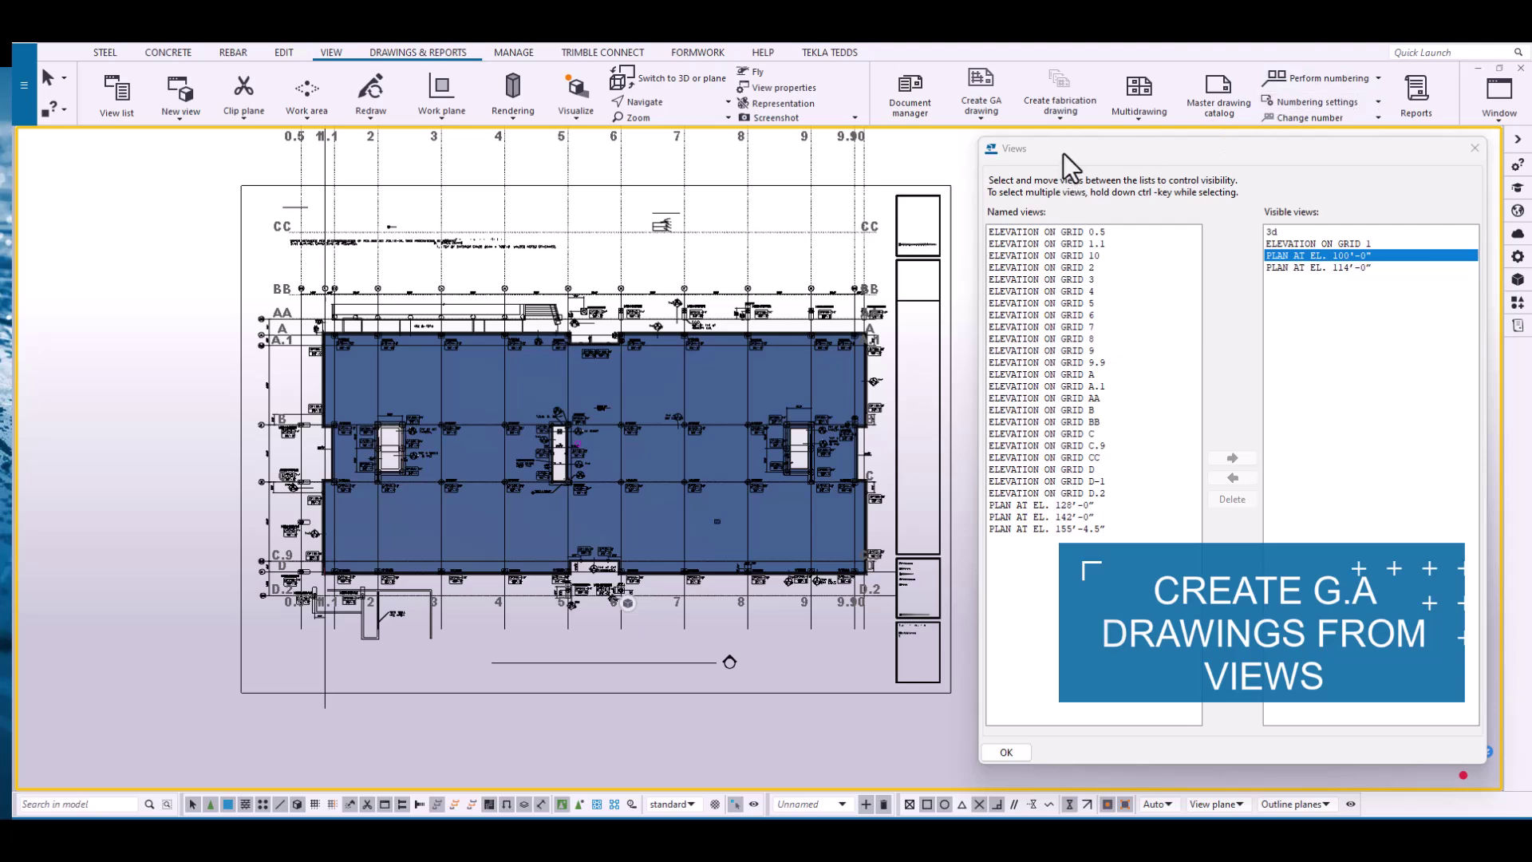
- Nudge the Views dialog and floor plan aside, then bring up the View tab's Work area options
drag(1063, 153, 1038, 140)
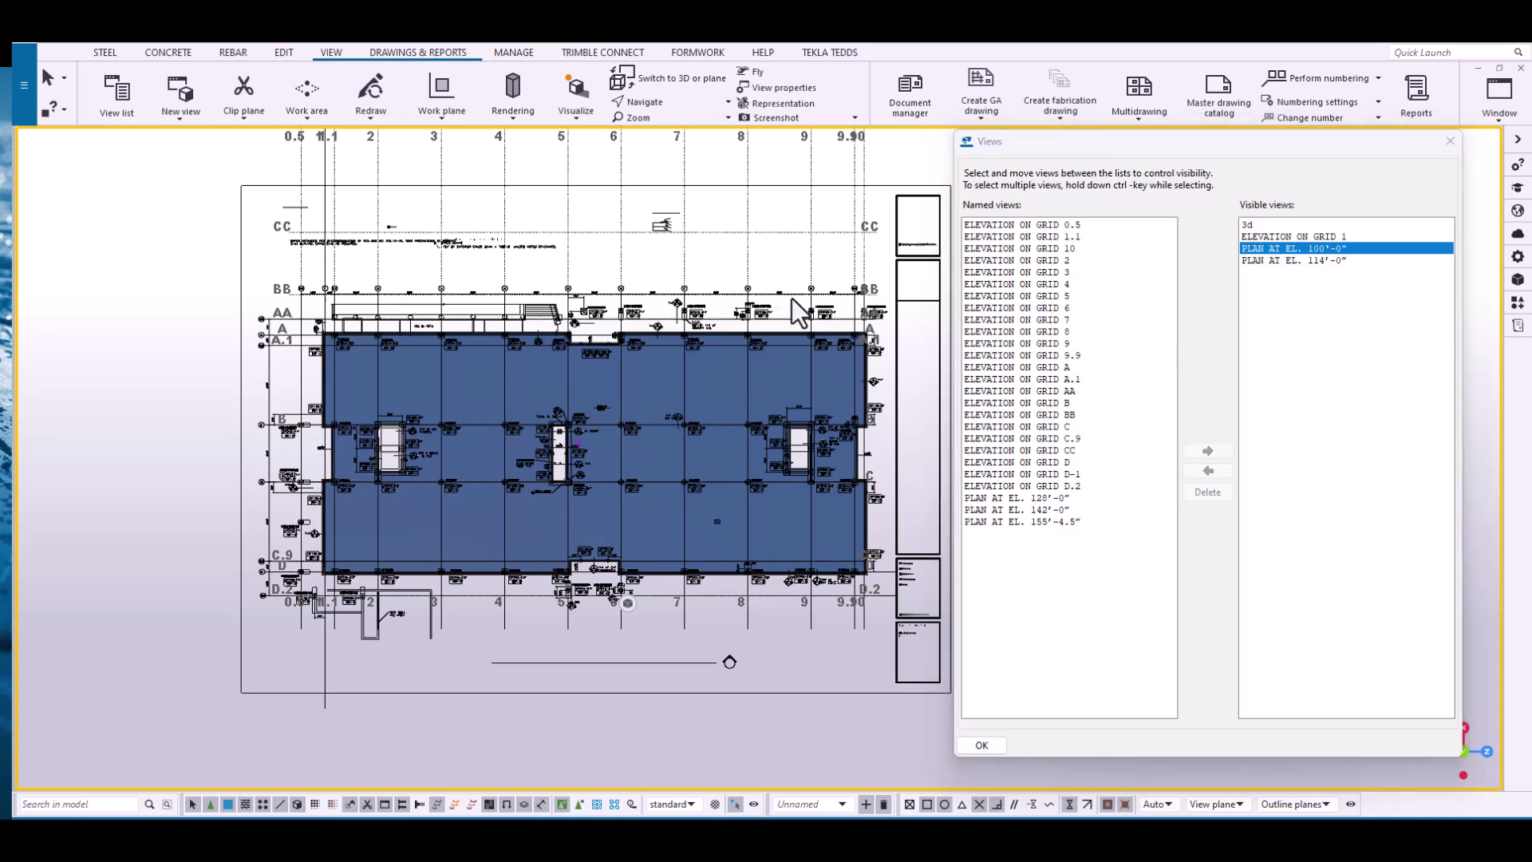
middle_drag(792, 299, 772, 283)
drag(1117, 145, 1142, 145)
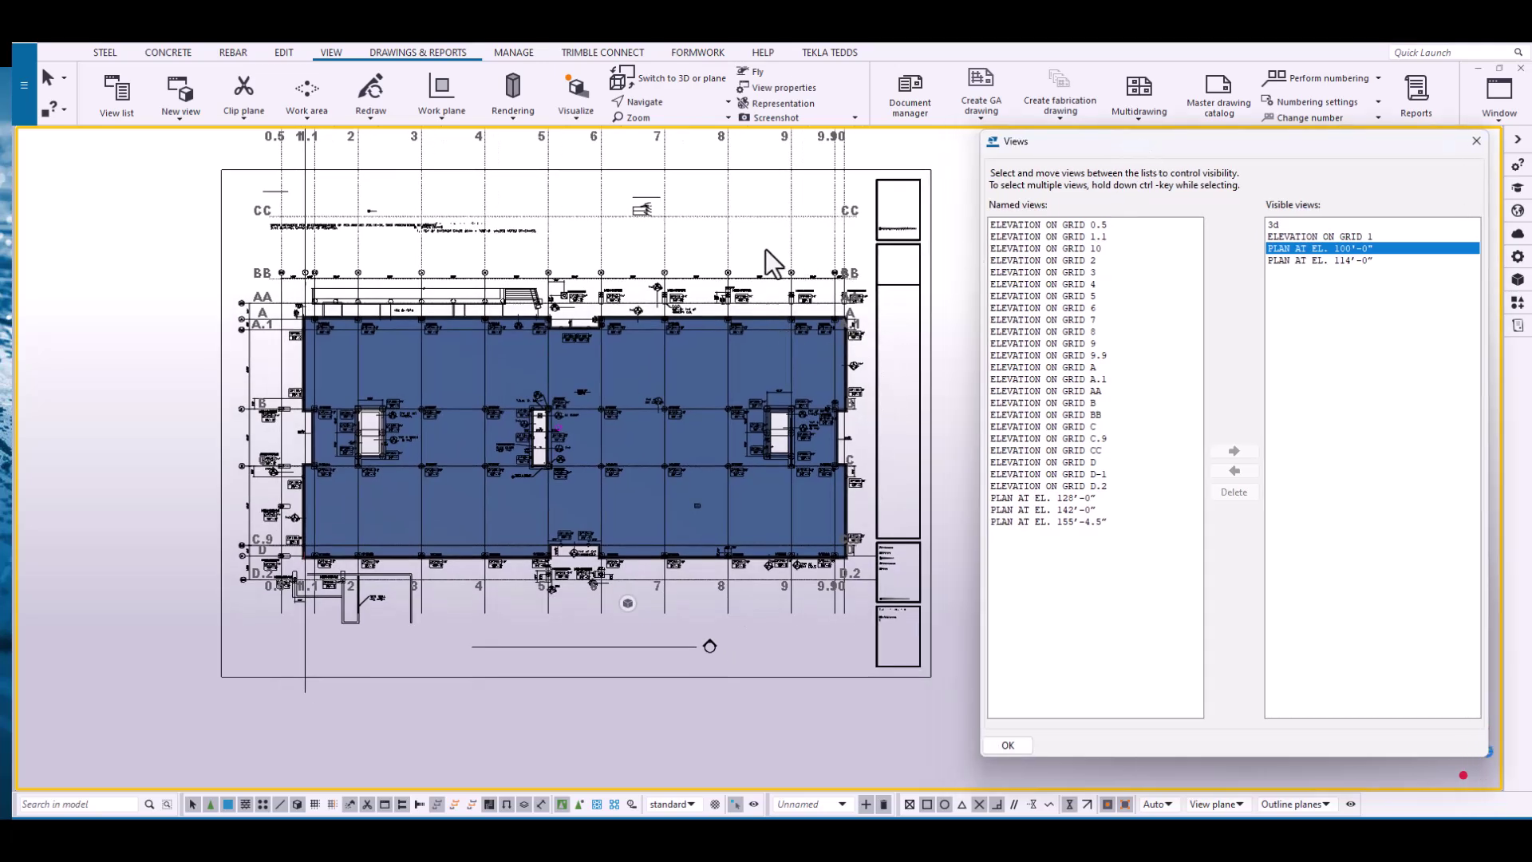
click(306, 100)
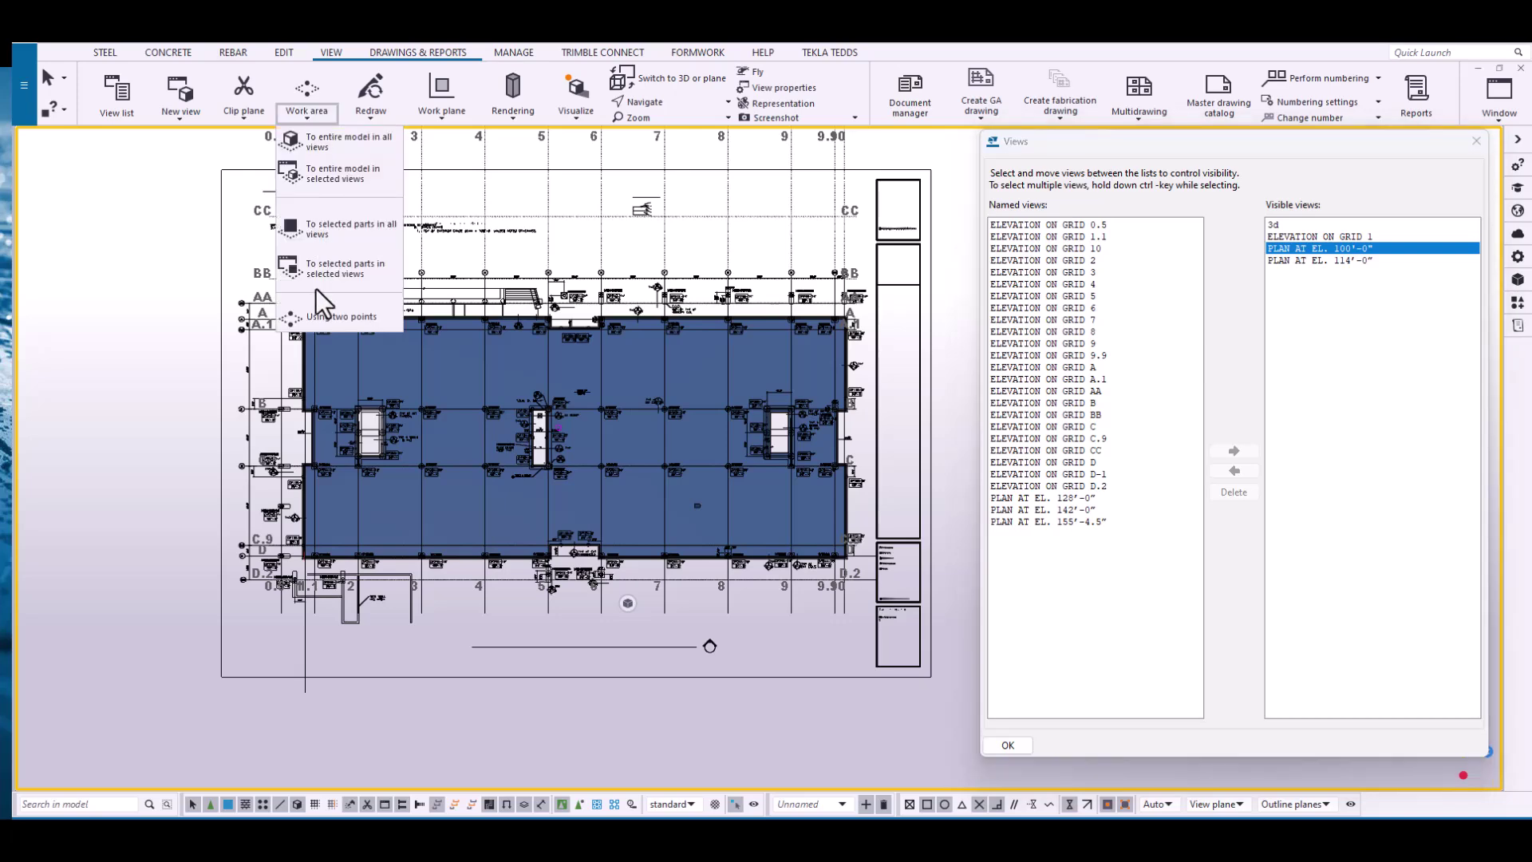
- Fit the work area around the EL. 100'-0" floor slab using two corner points
click(324, 307)
click(316, 289)
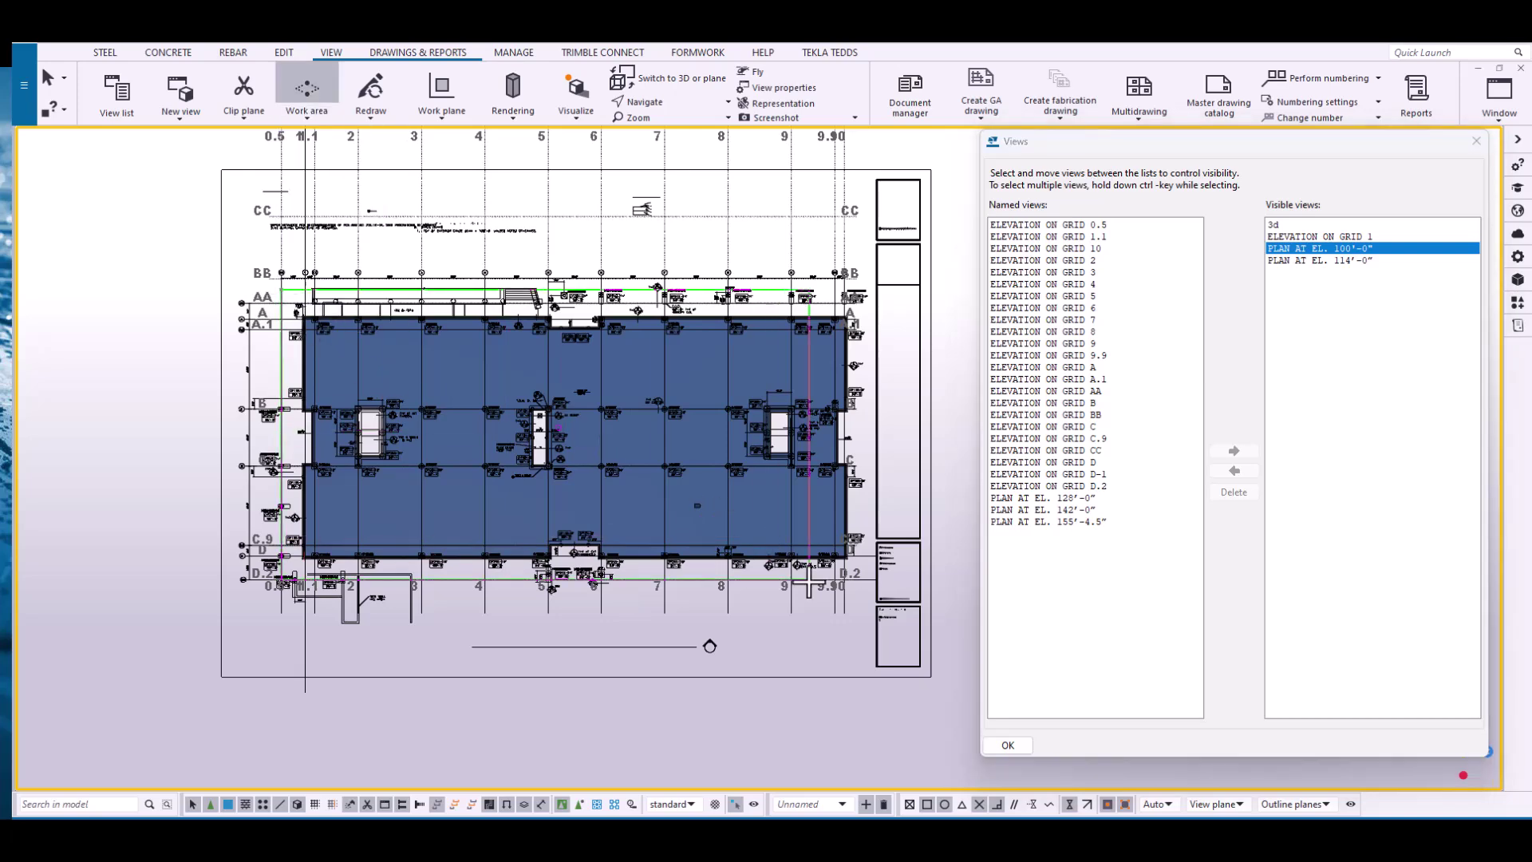
click(836, 643)
scroll(843, 563, down, 5)
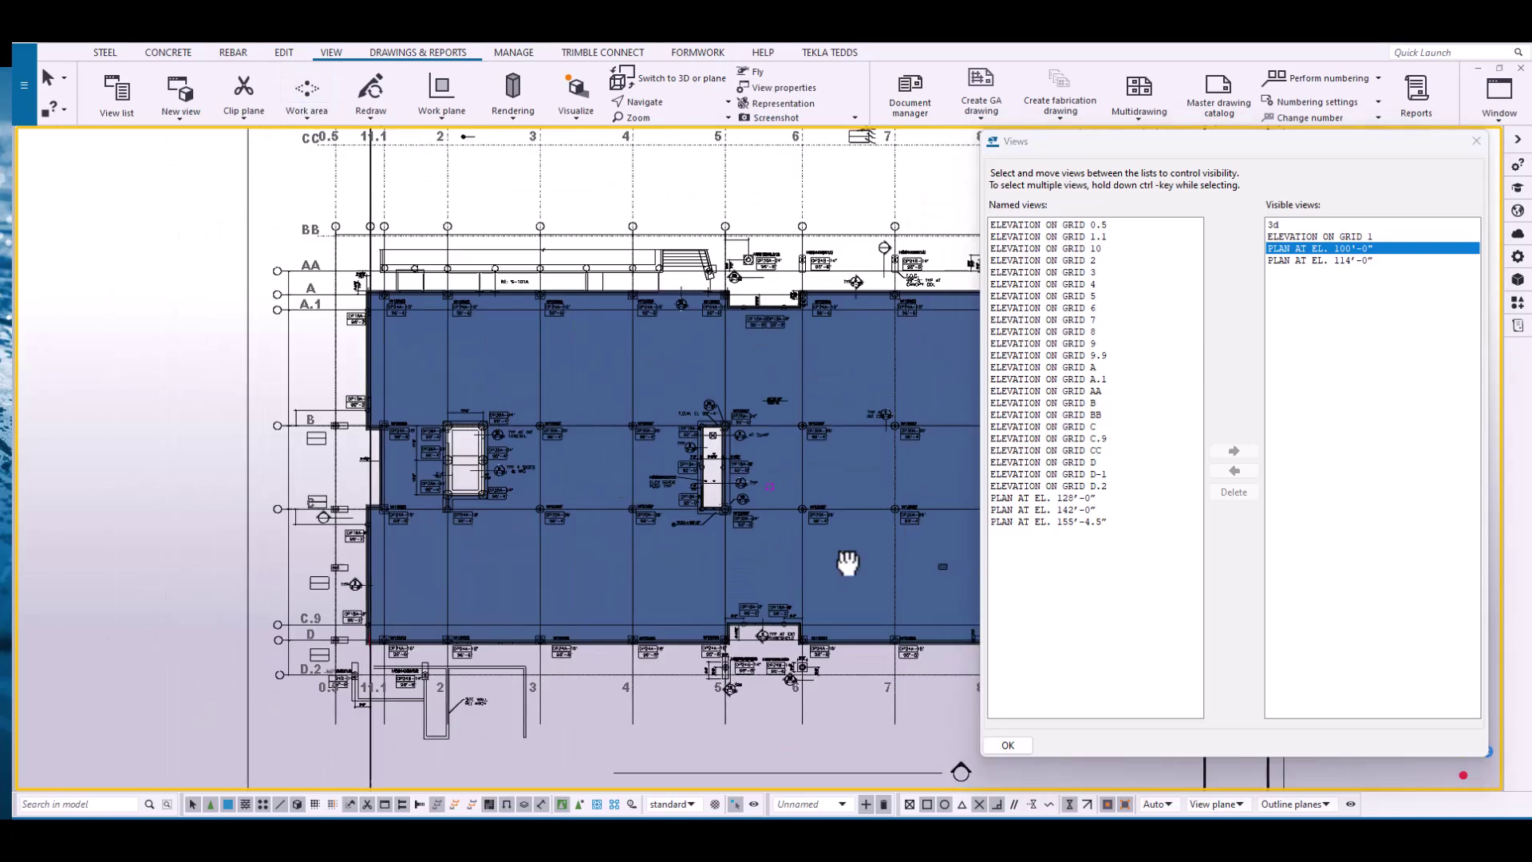
mouse_move(649, 564)
middle_down()
mouse_move(703, 537)
mouse_move(667, 530)
middle_up()
- Create a general arrangement drawing of the plan with Floor Plan properties, set to open afterwards
right_click(690, 182)
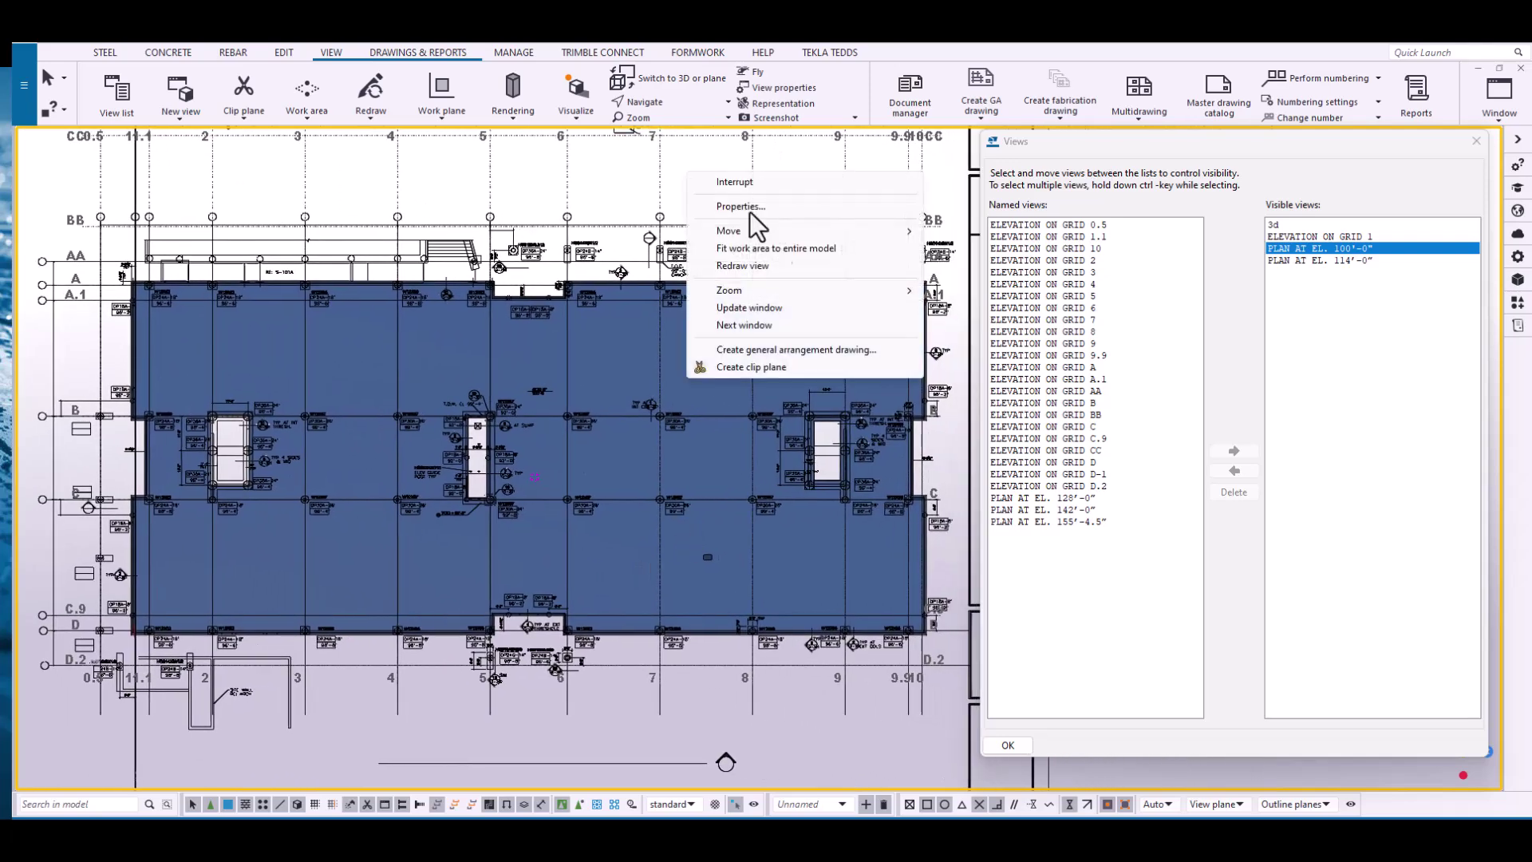
click(802, 346)
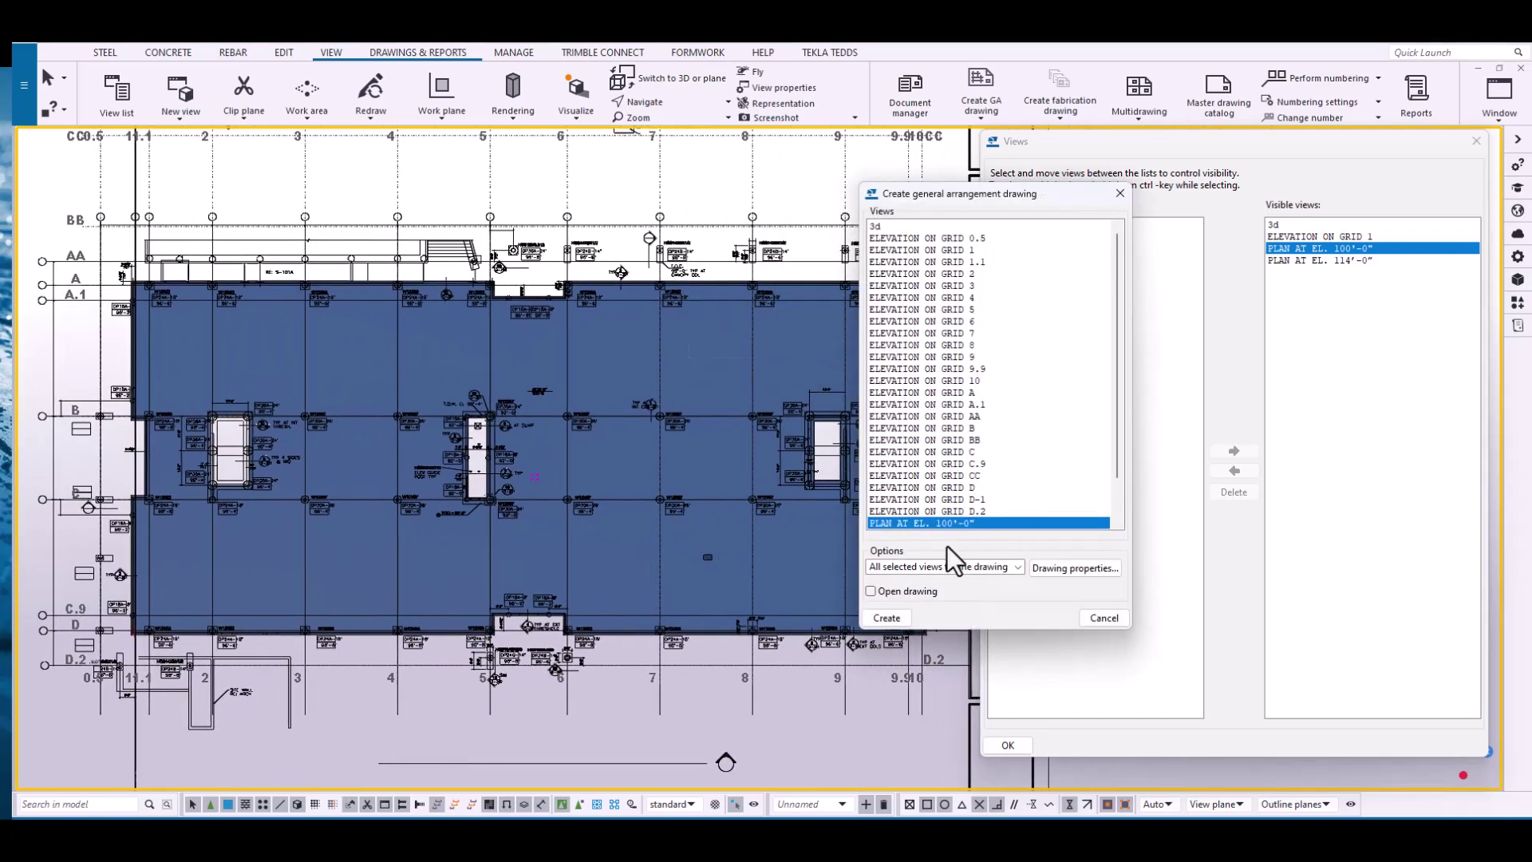
click(1037, 569)
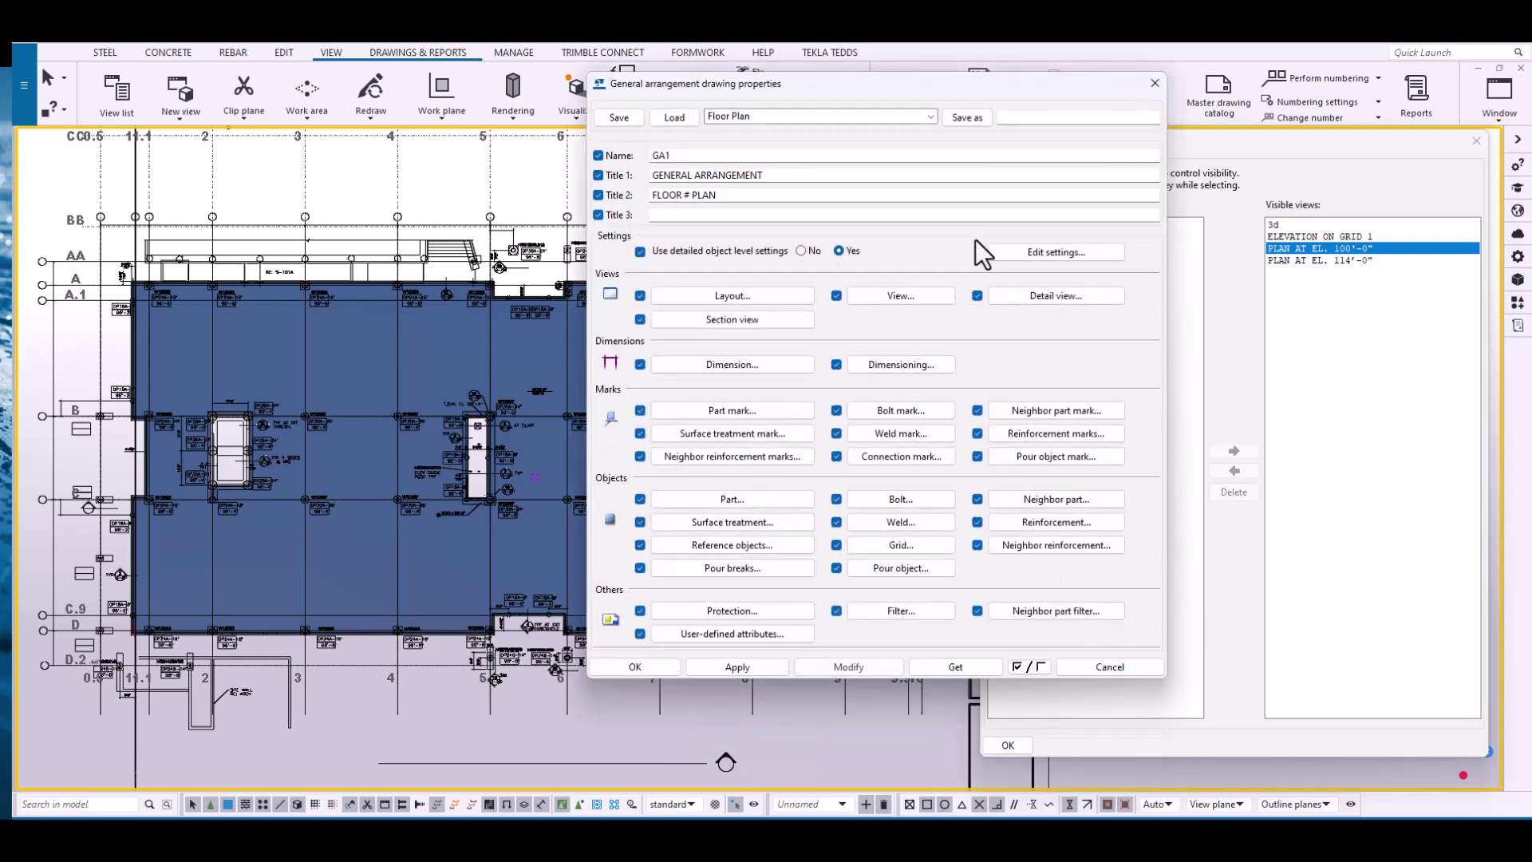
click(931, 117)
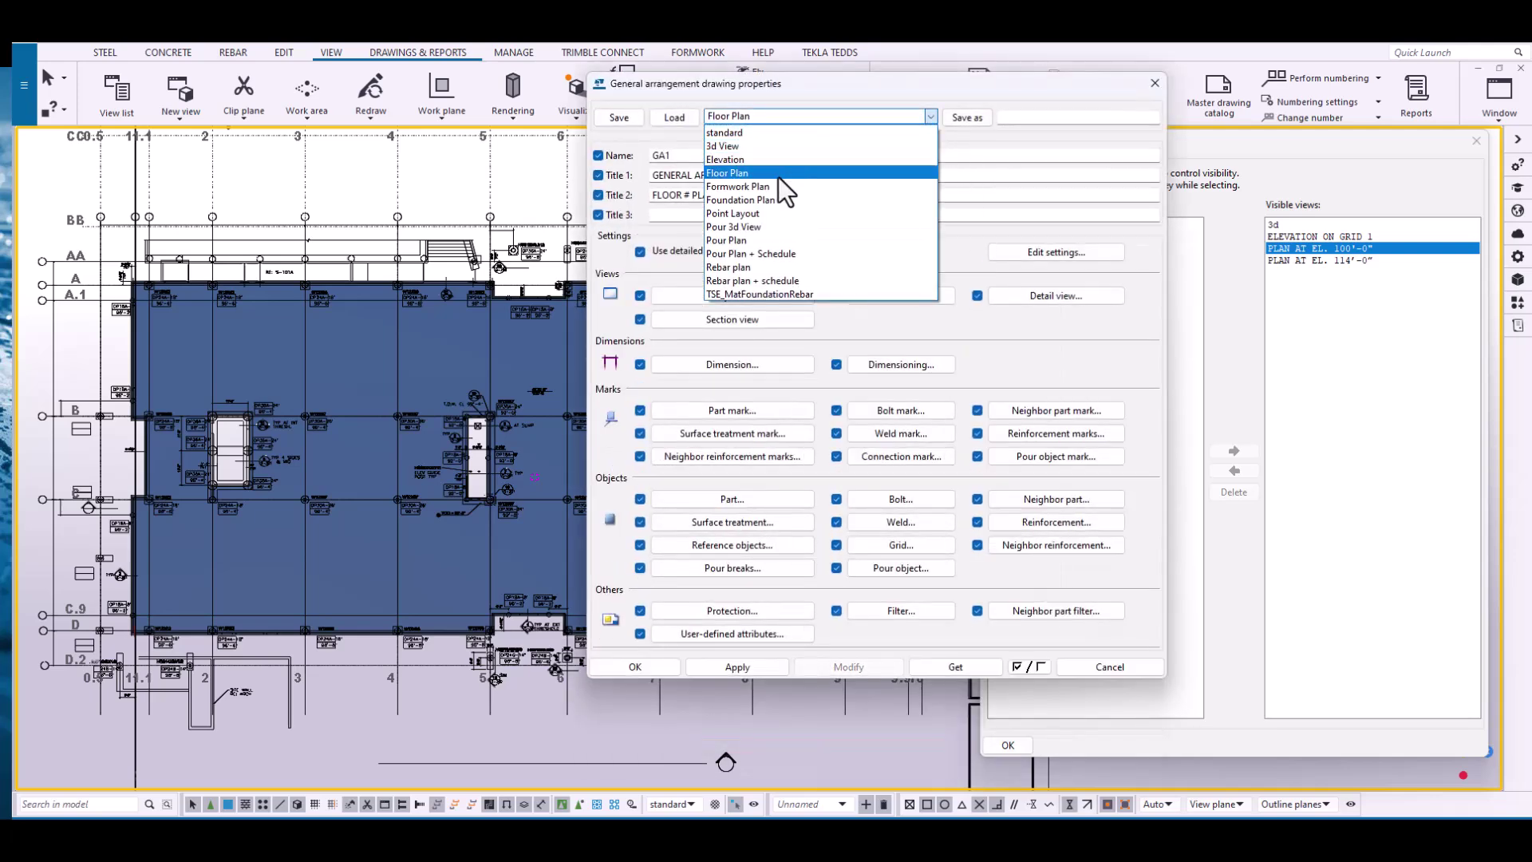
click(726, 148)
click(674, 118)
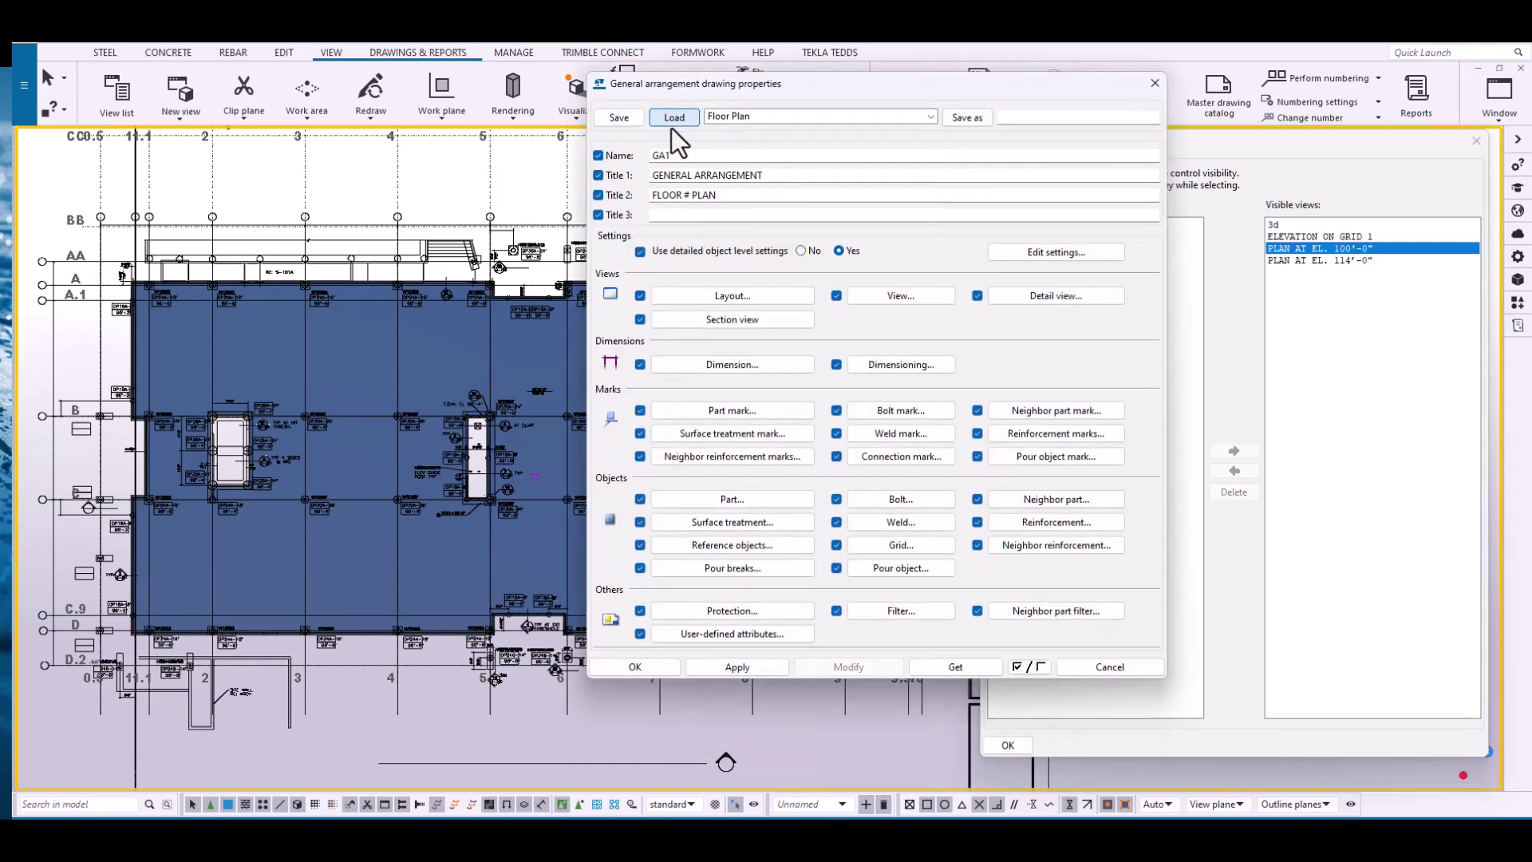
click(635, 666)
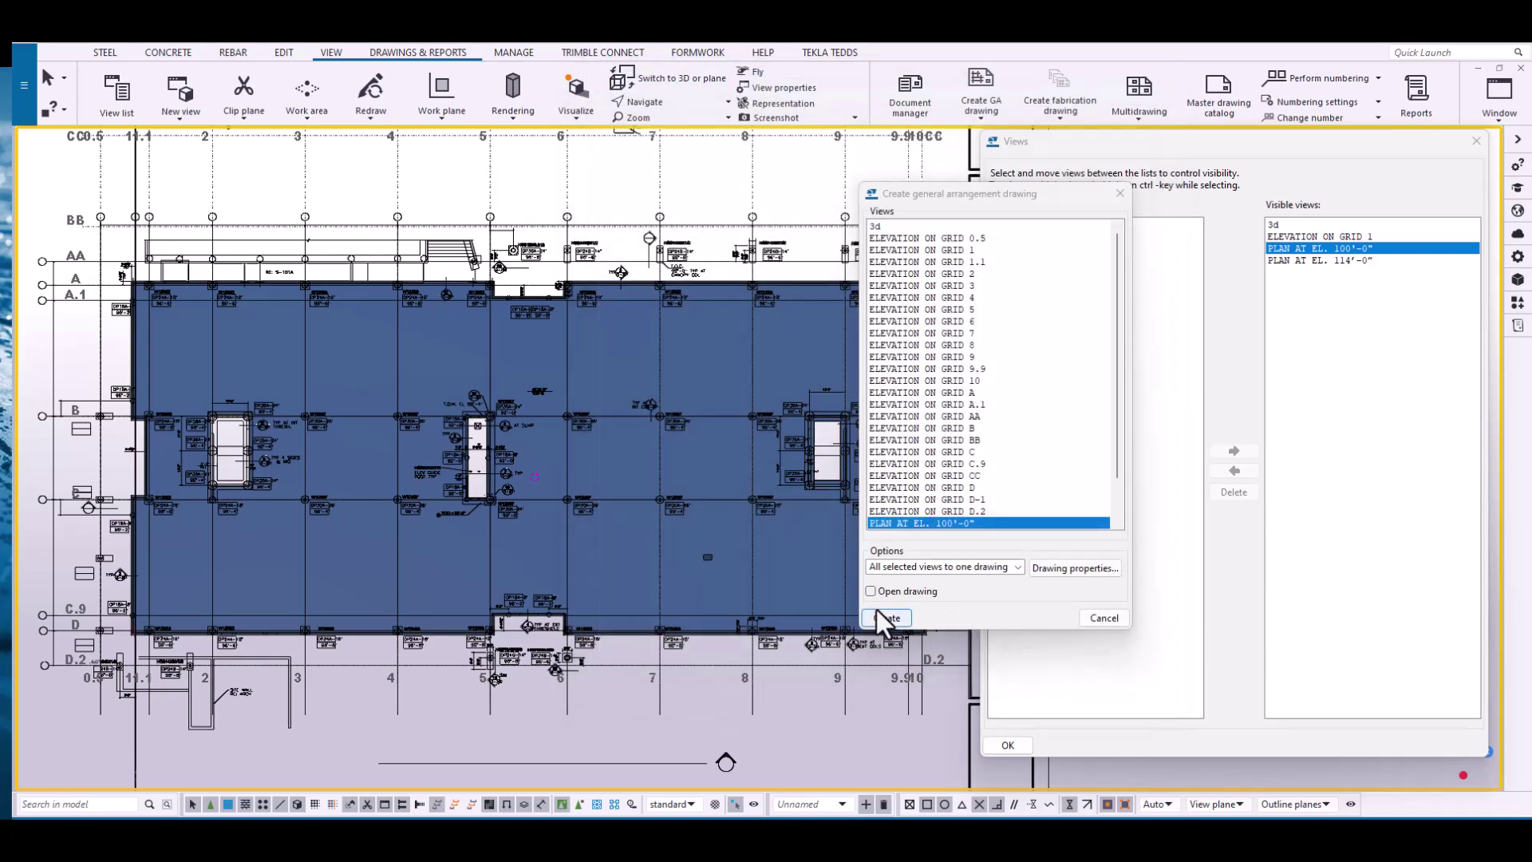
click(871, 591)
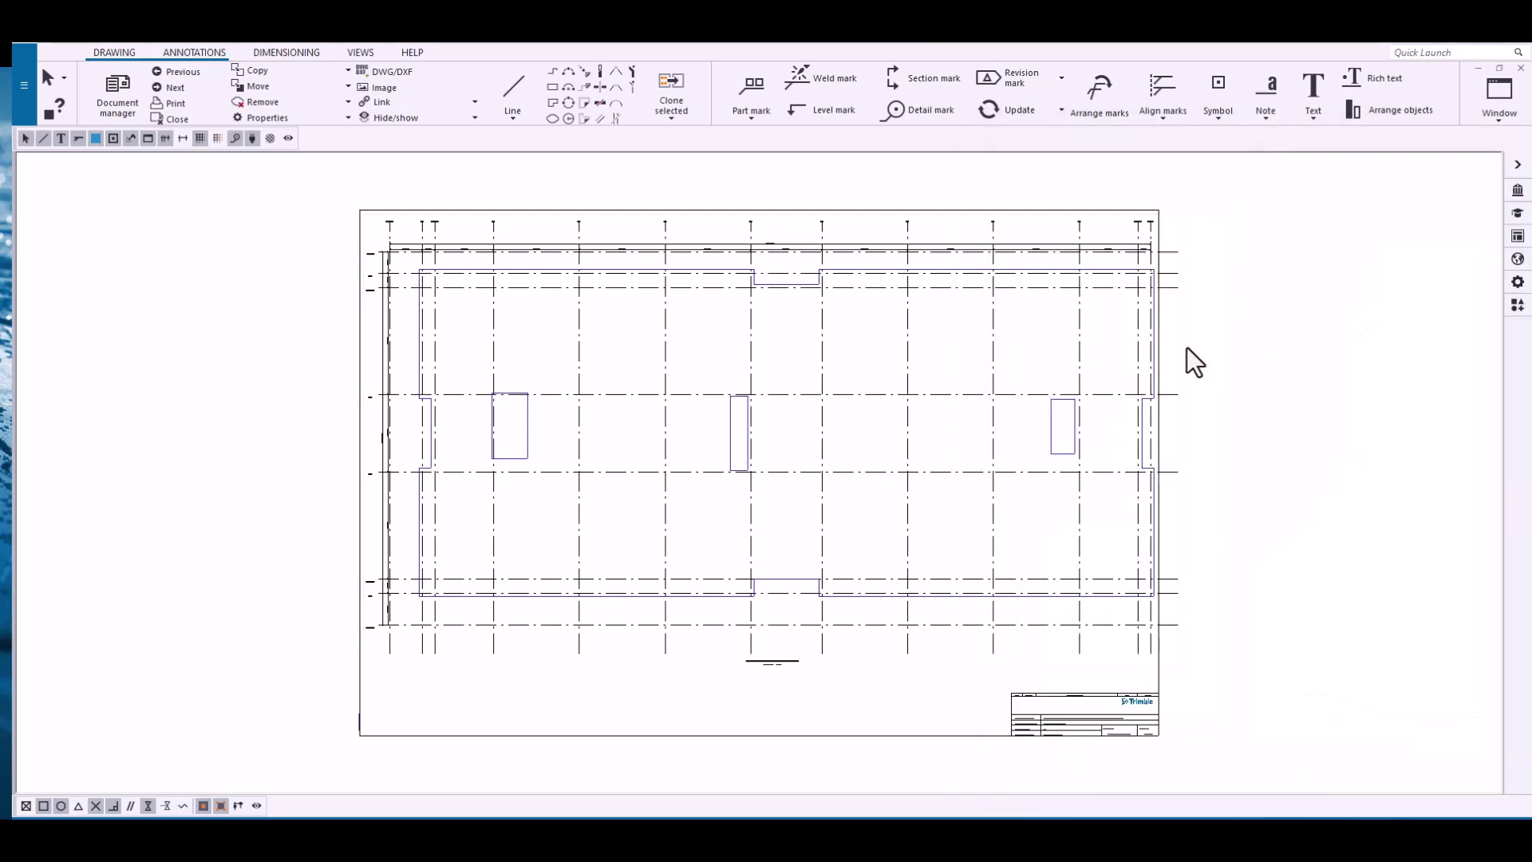
- Set the plan drawing view's scale to 1:128
click(1184, 347)
mouse_move(629, 604)
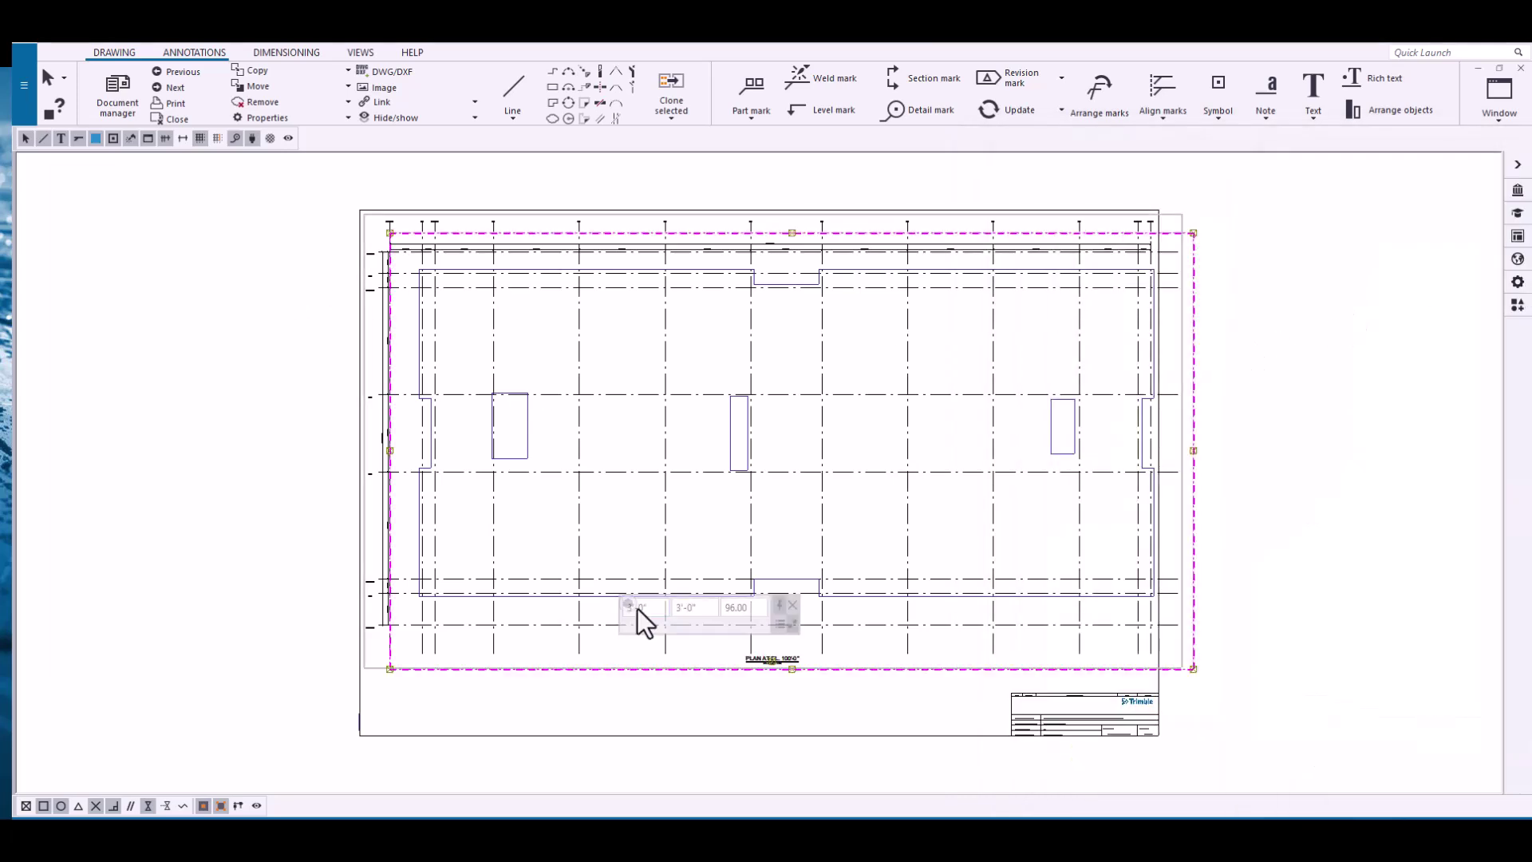
text(128)
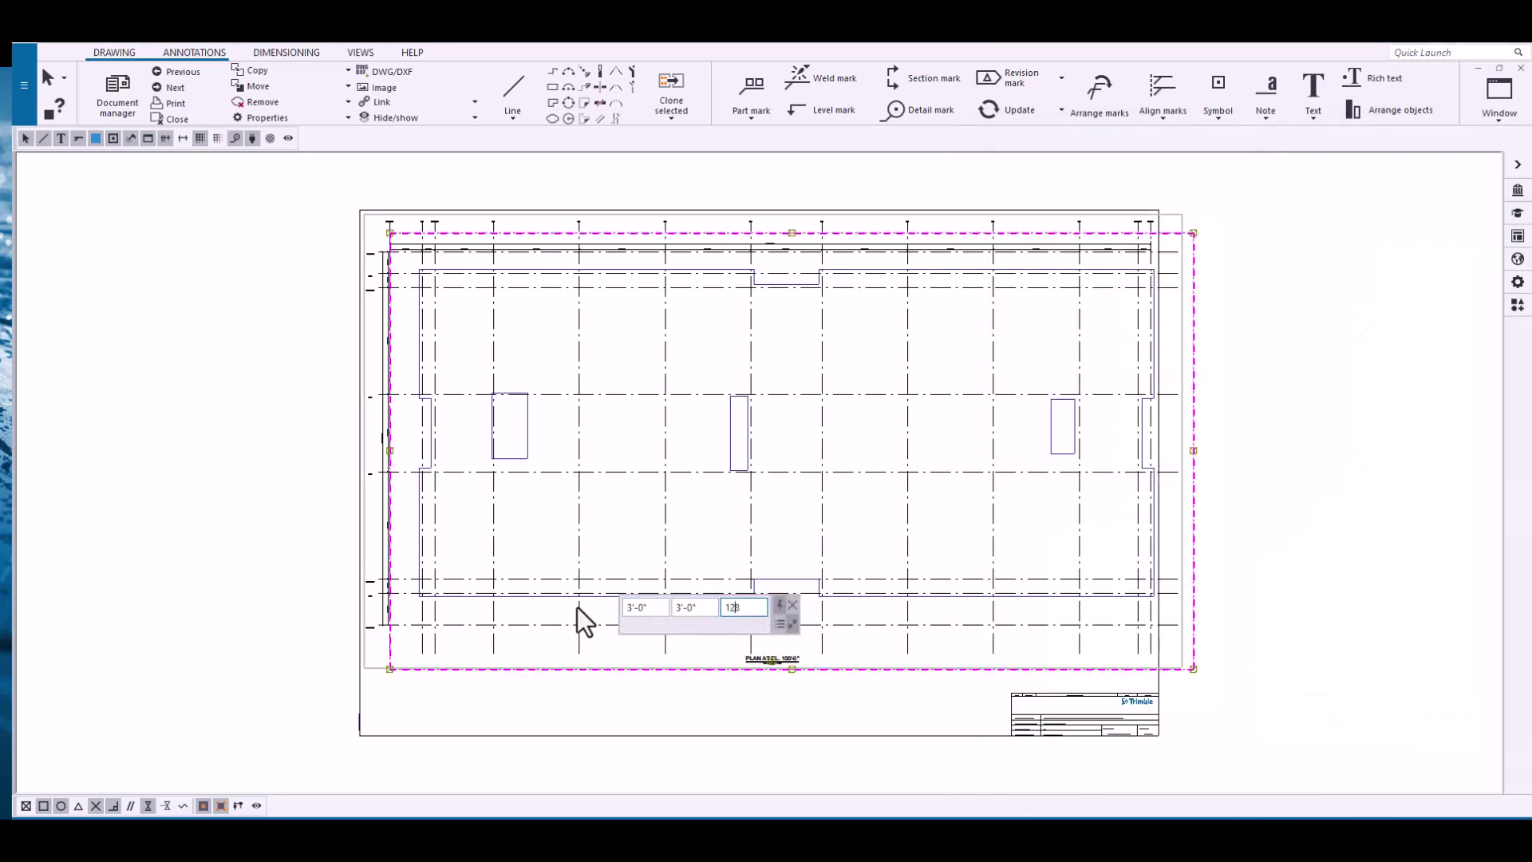
key(Return)
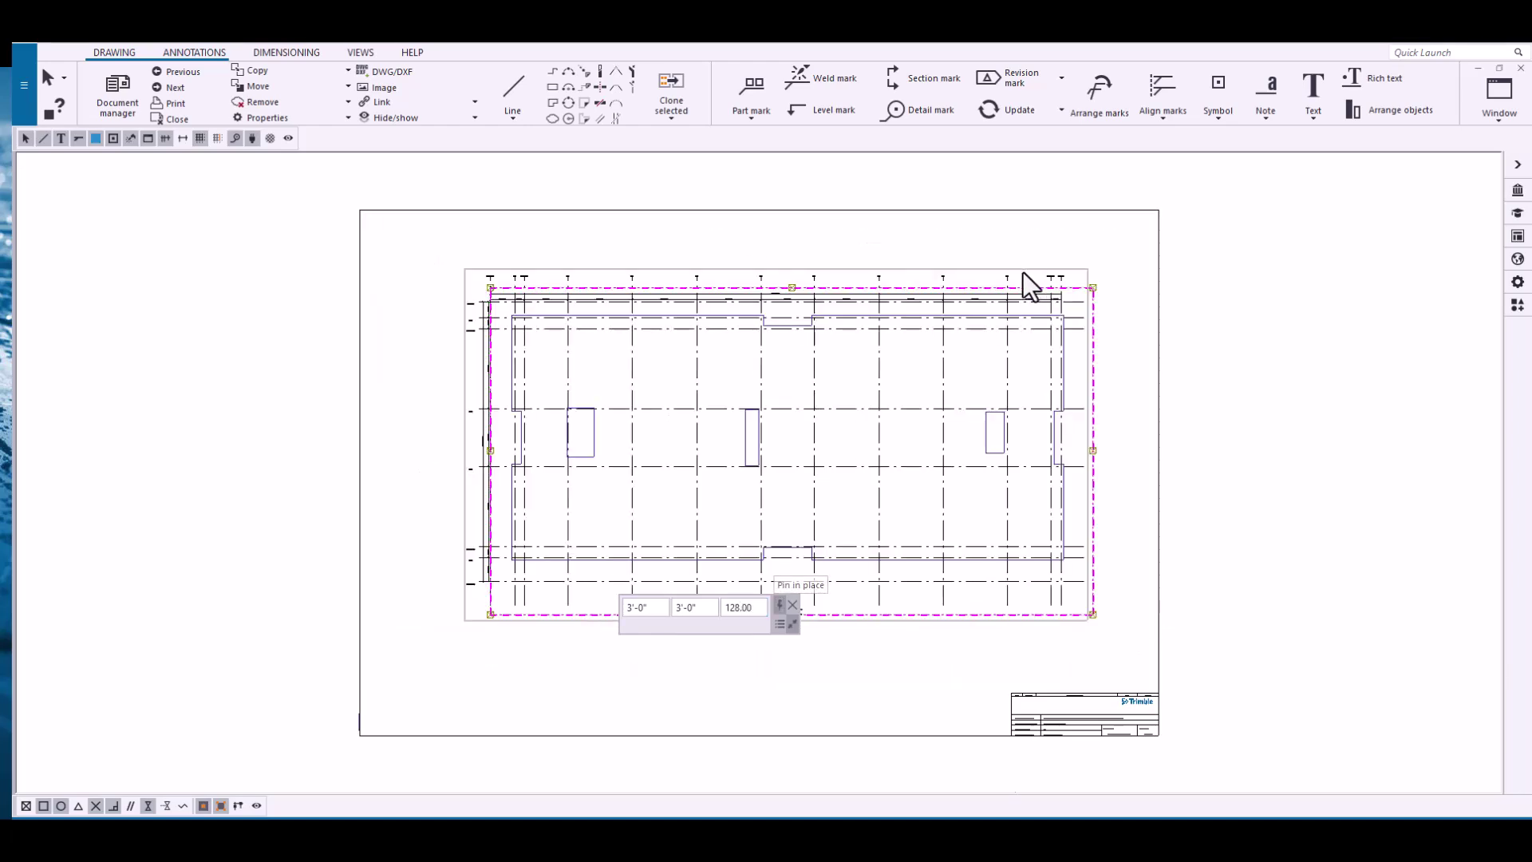
- Move the EL. 100' plan view up-left on the sheet, then close the drawing keeping changes
drag(1025, 280, 965, 247)
click(1093, 319)
scroll(844, 455, up, 5)
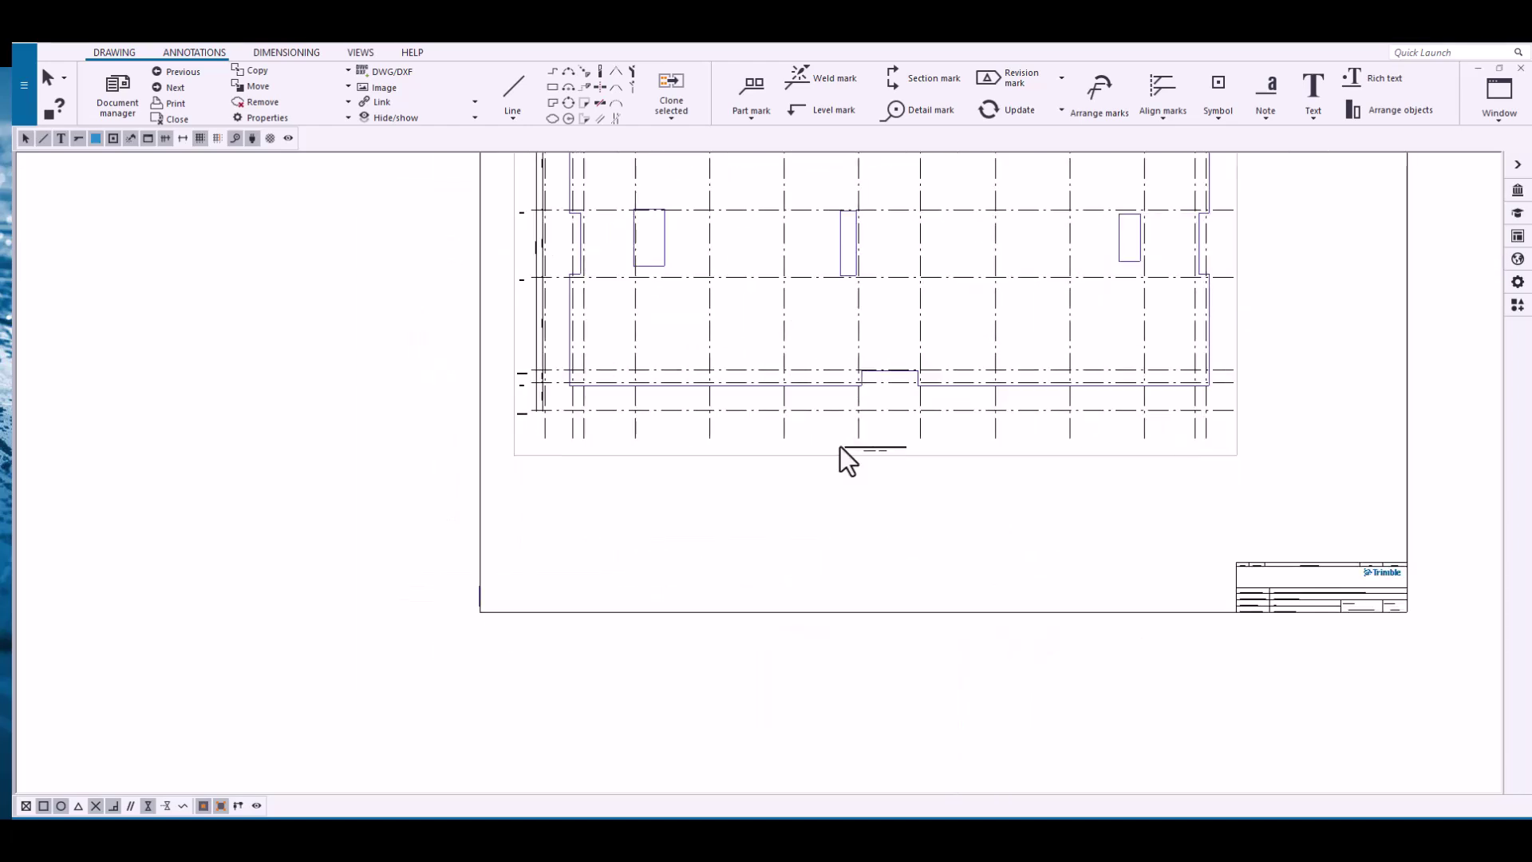
scroll(1111, 503, down, 5)
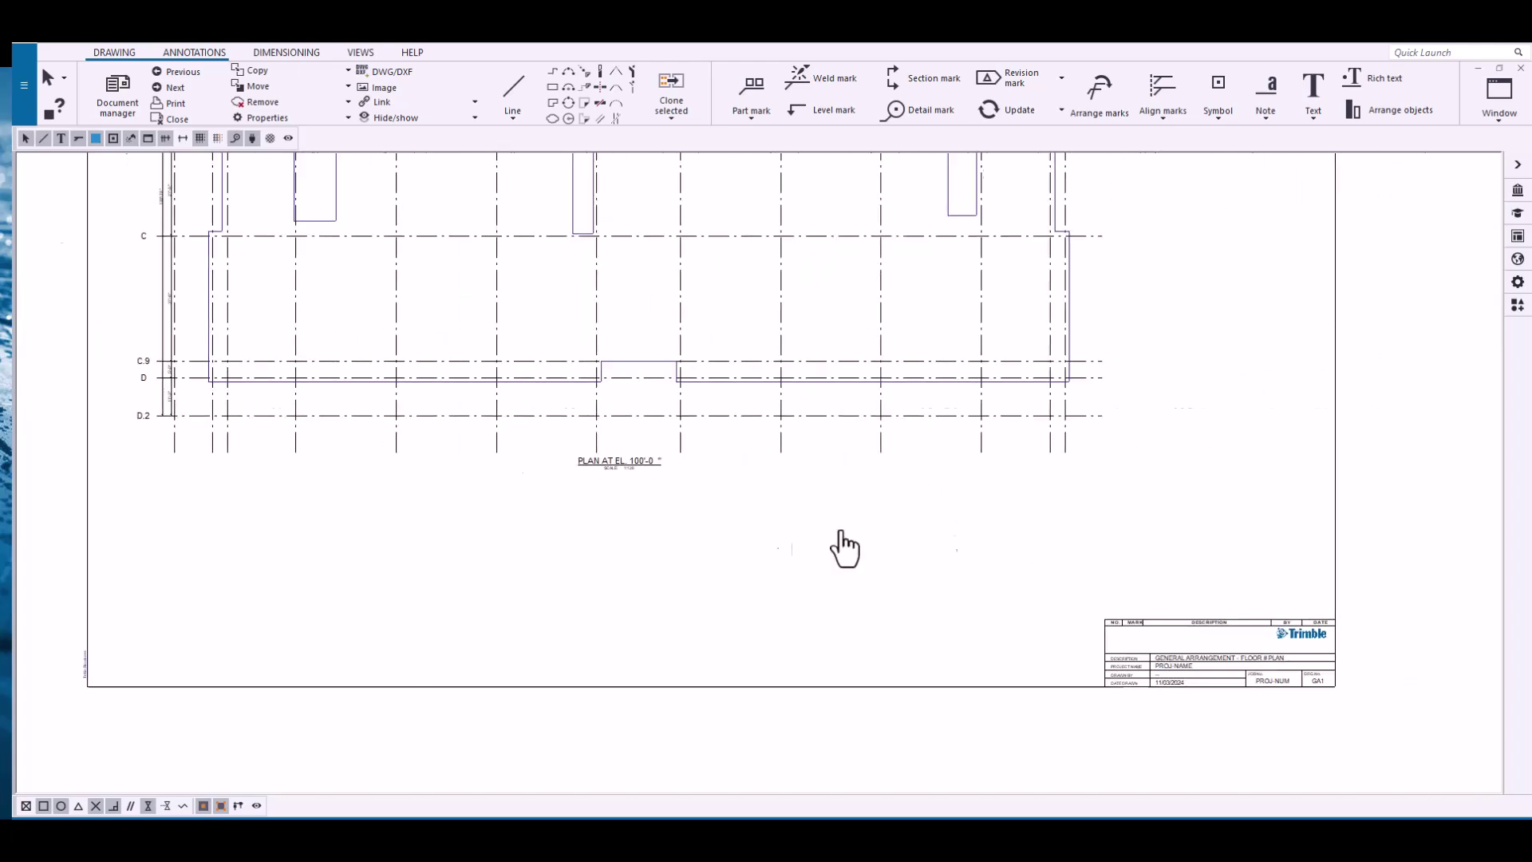
middle_drag(841, 547, 807, 551)
scroll(619, 477, up, 4)
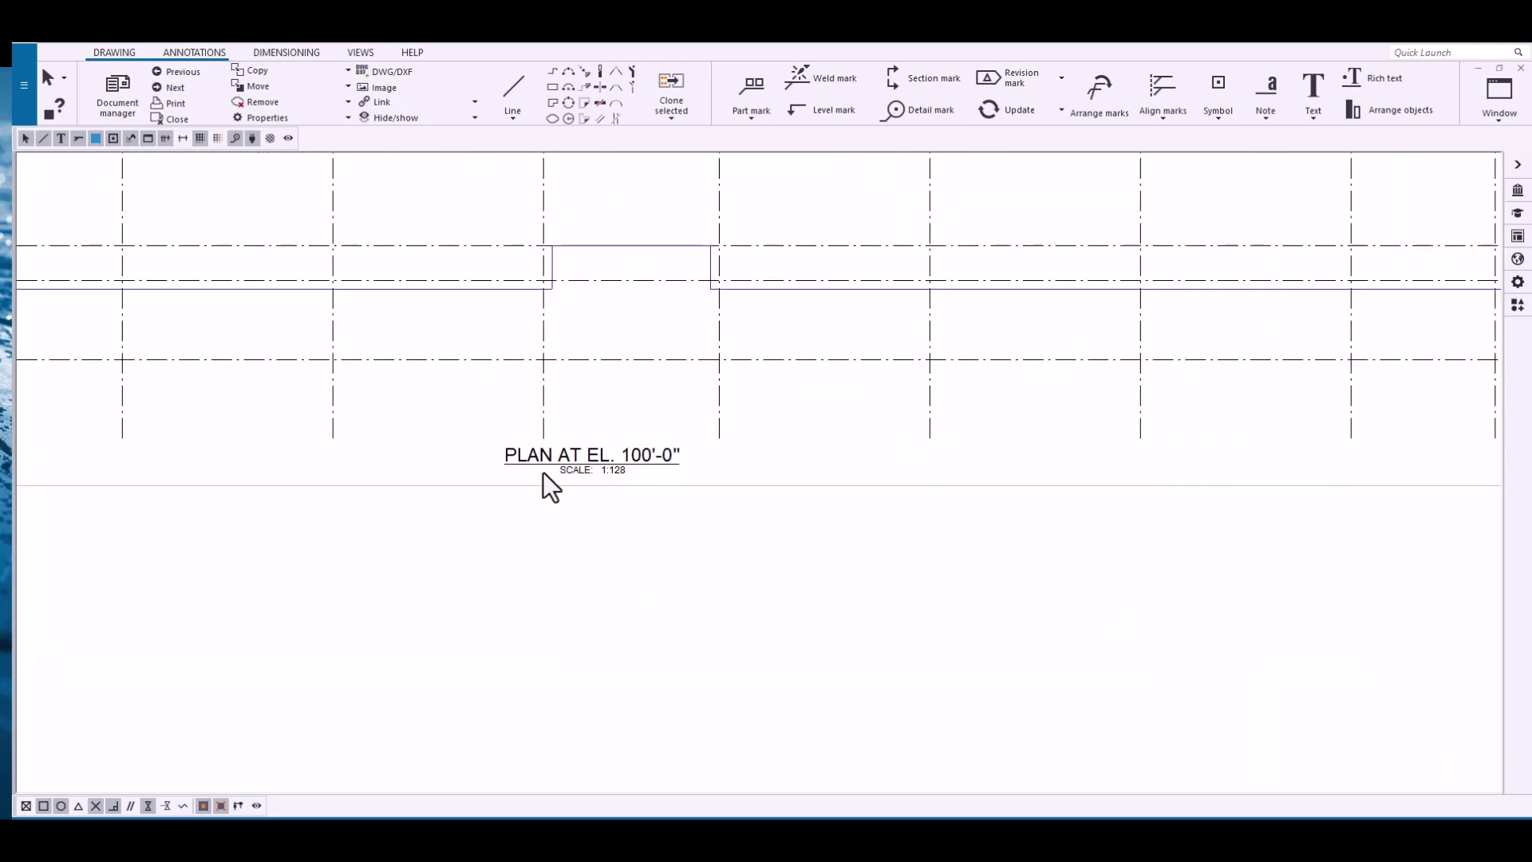
scroll(944, 567, down, 5)
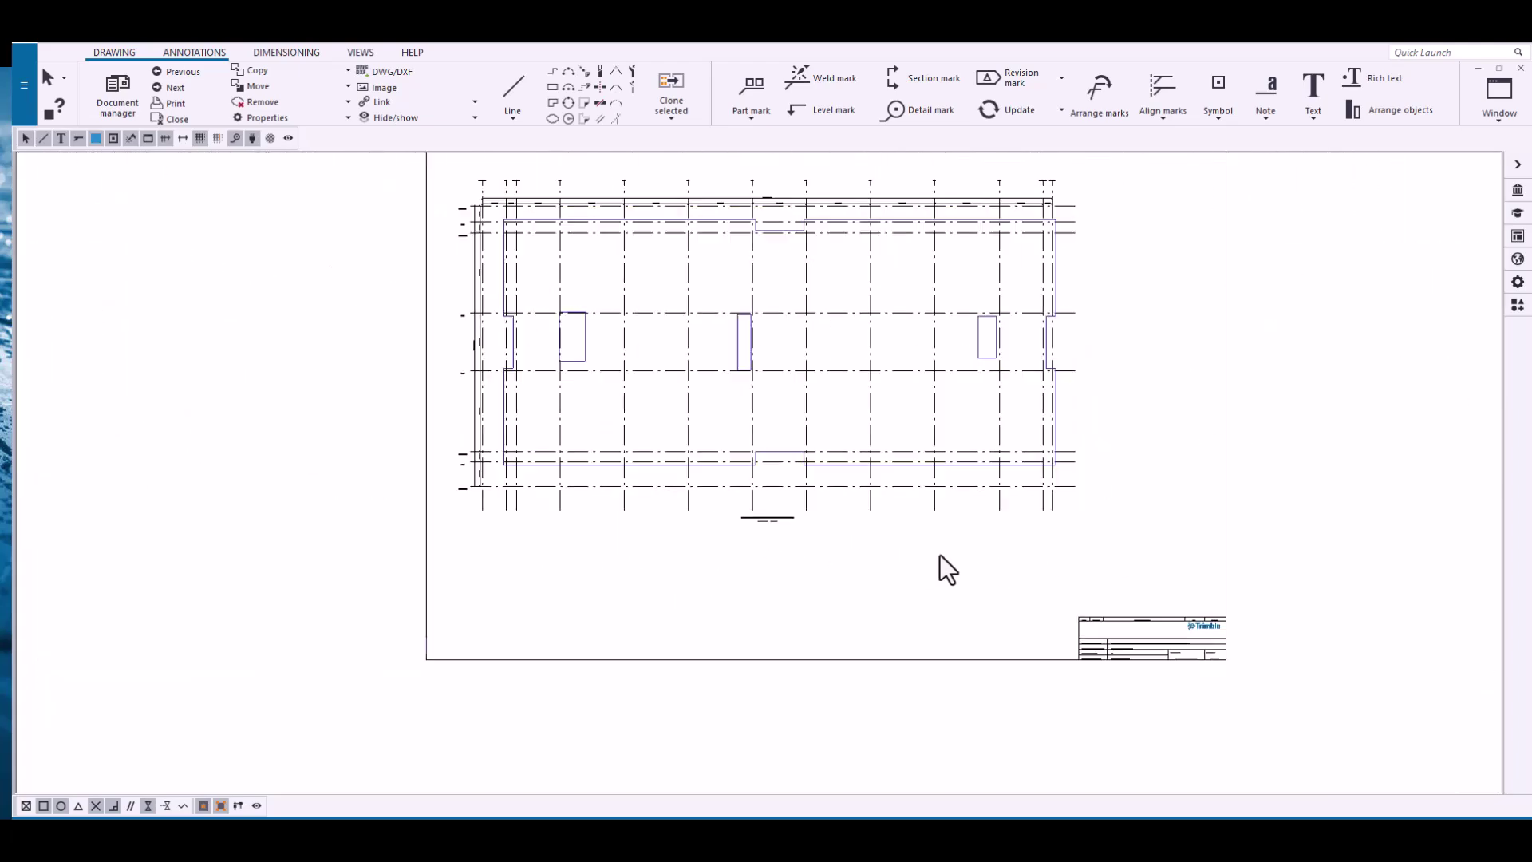
middle_drag(943, 568, 973, 580)
click(1521, 68)
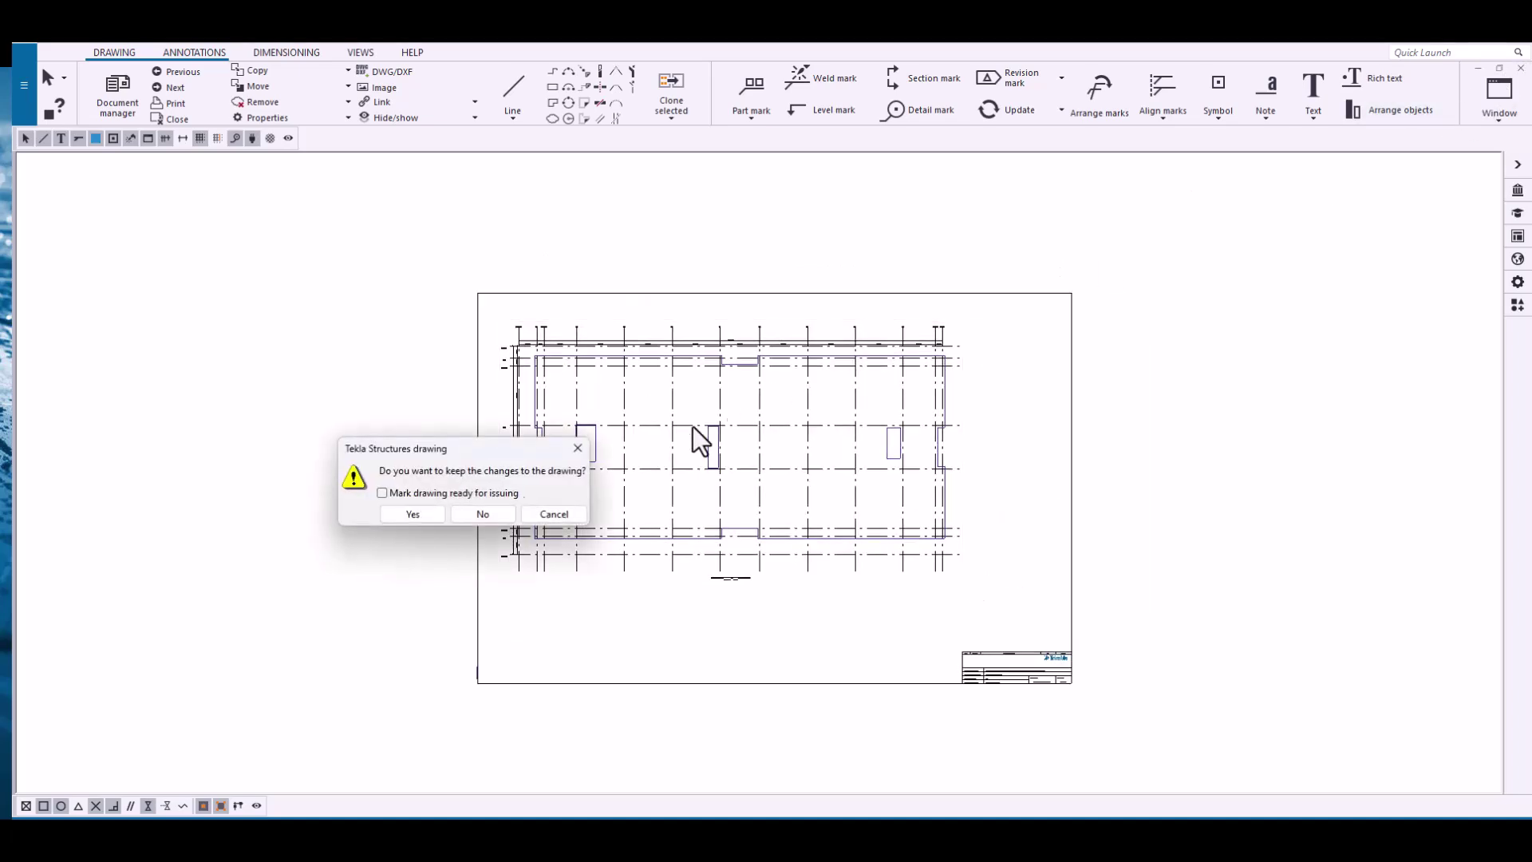
click(425, 514)
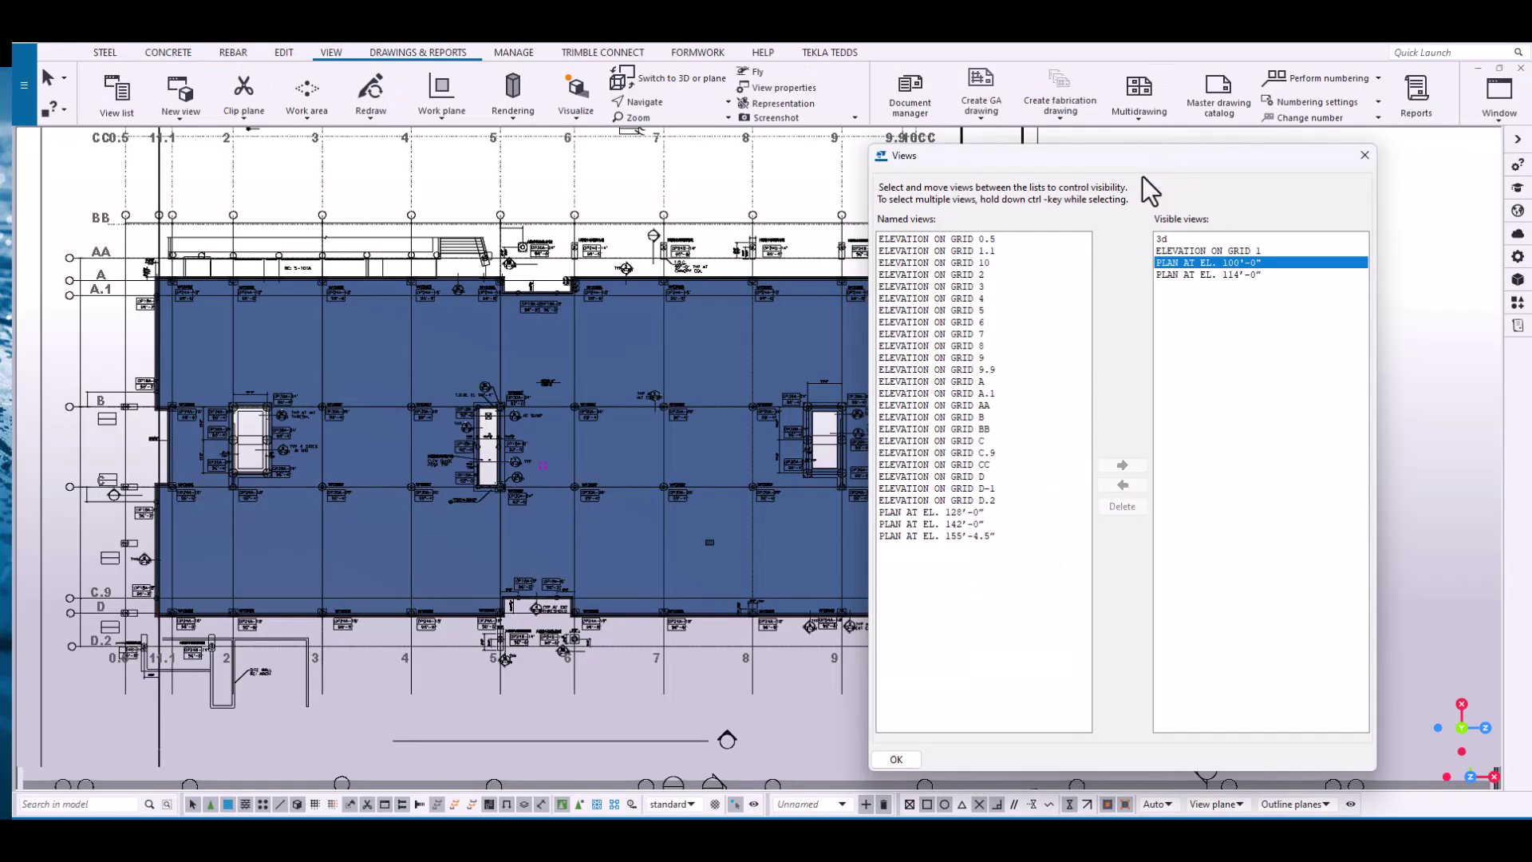
- Bring PLAN AT EL. 114'-0" forward and fit its work area around the floor plan by two points
click(1499, 99)
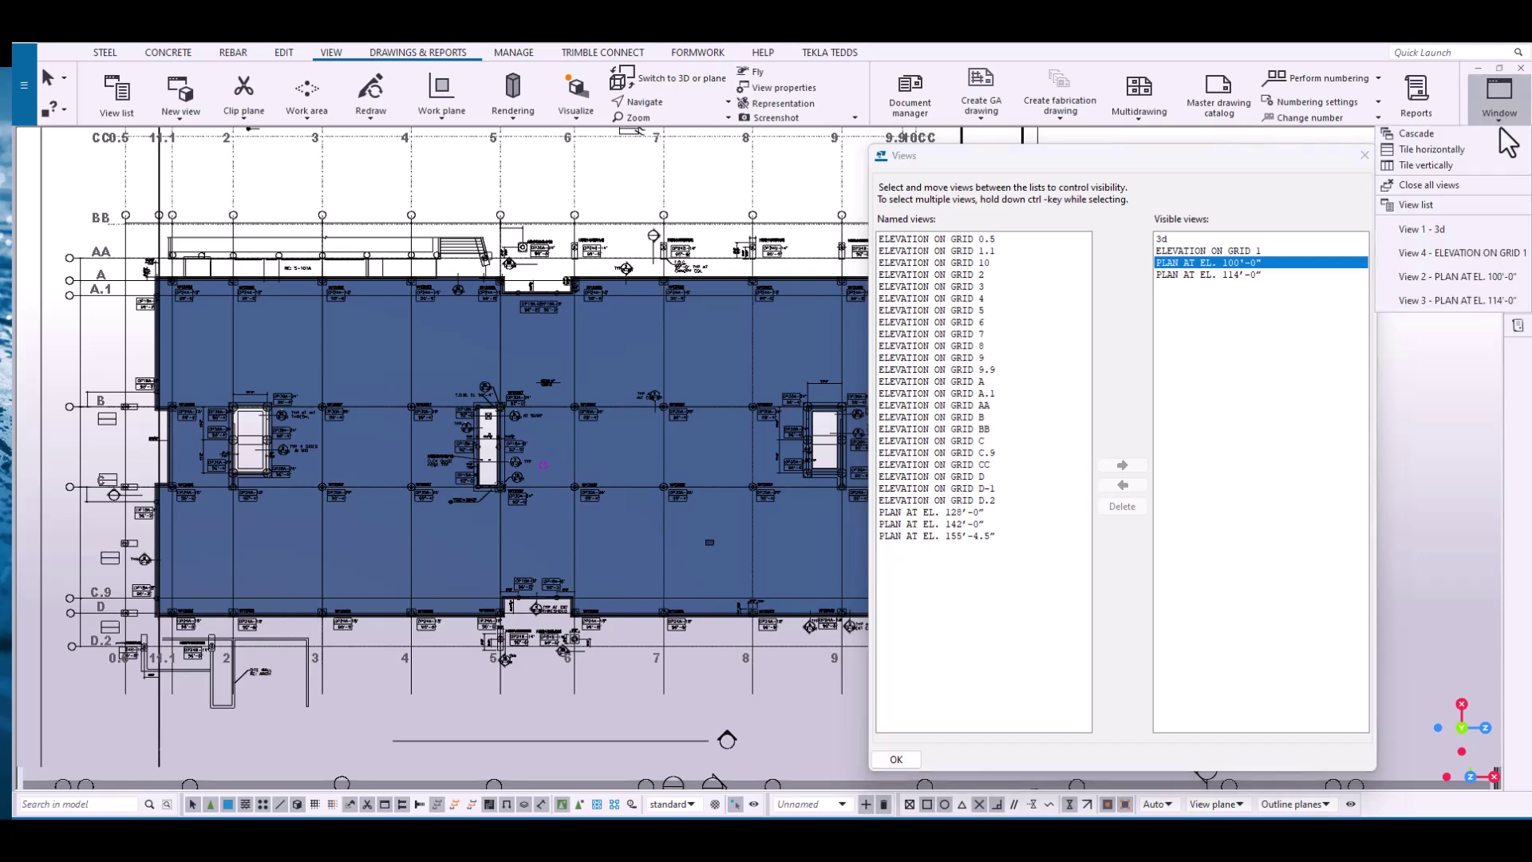
click(1482, 303)
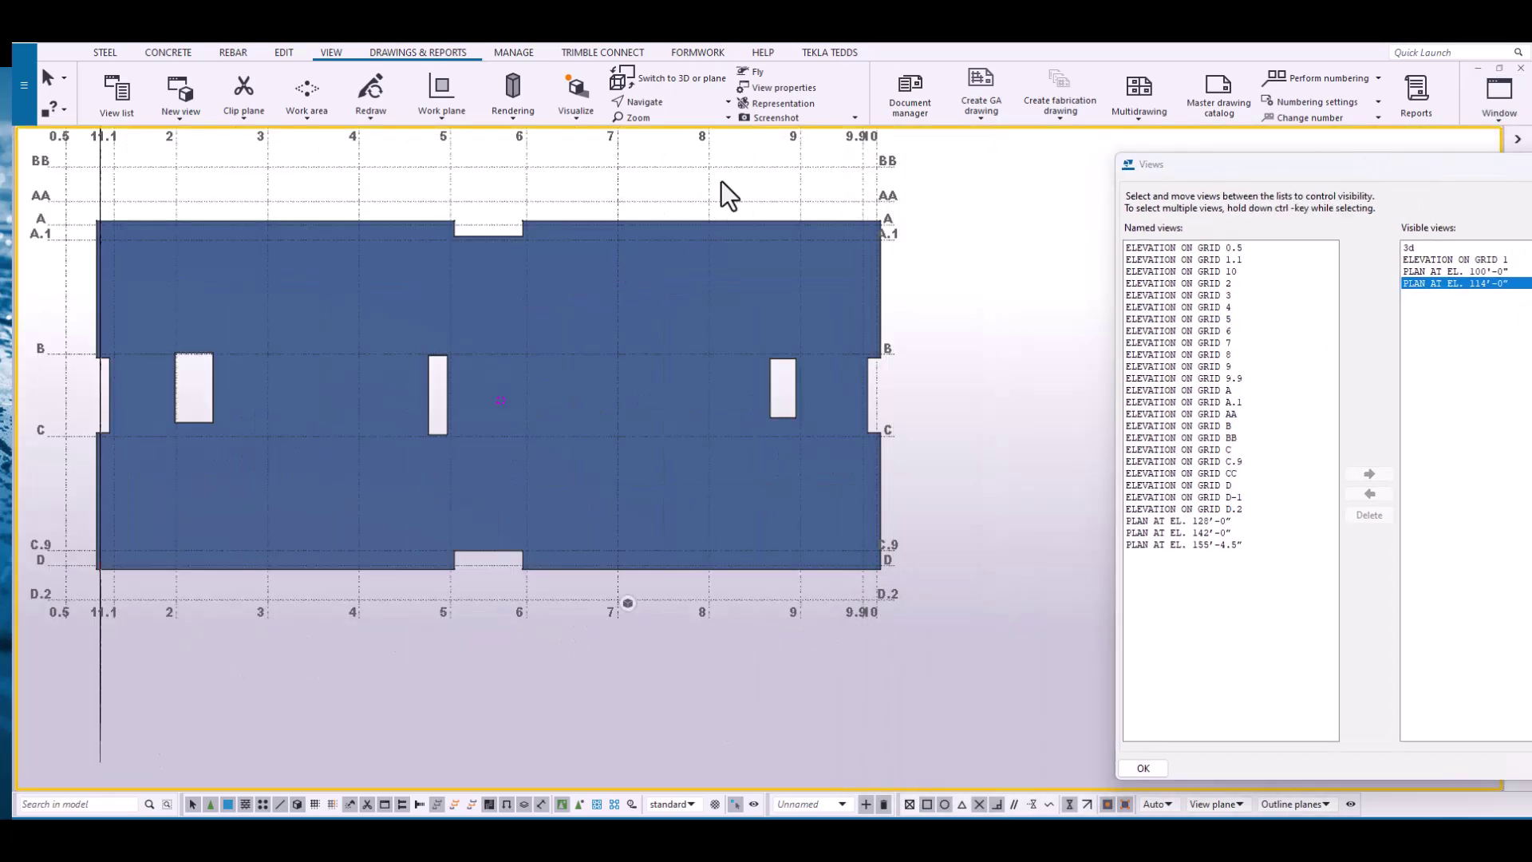
click(292, 113)
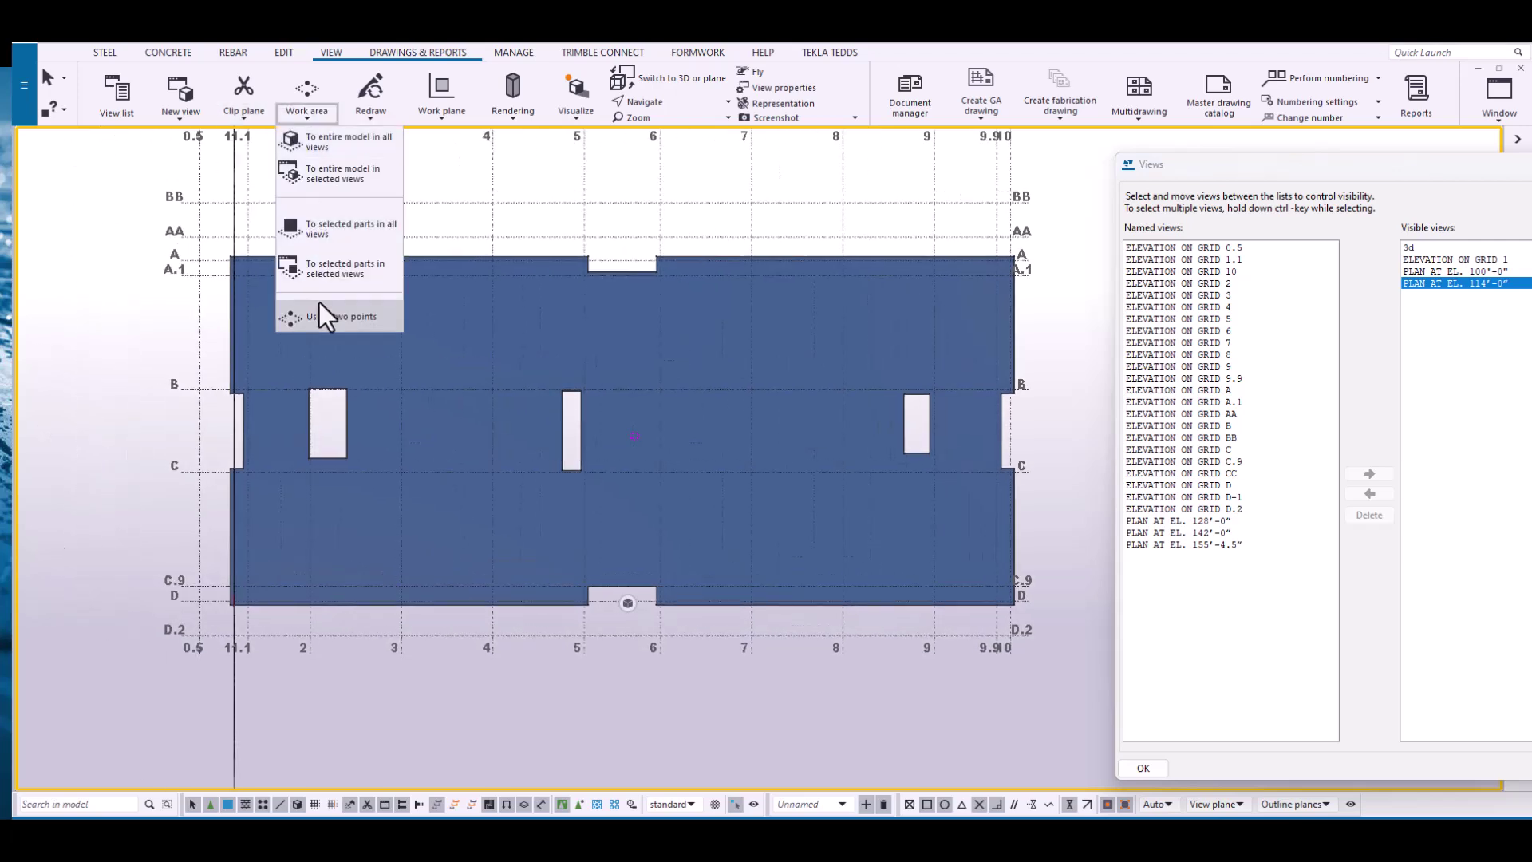
click(319, 307)
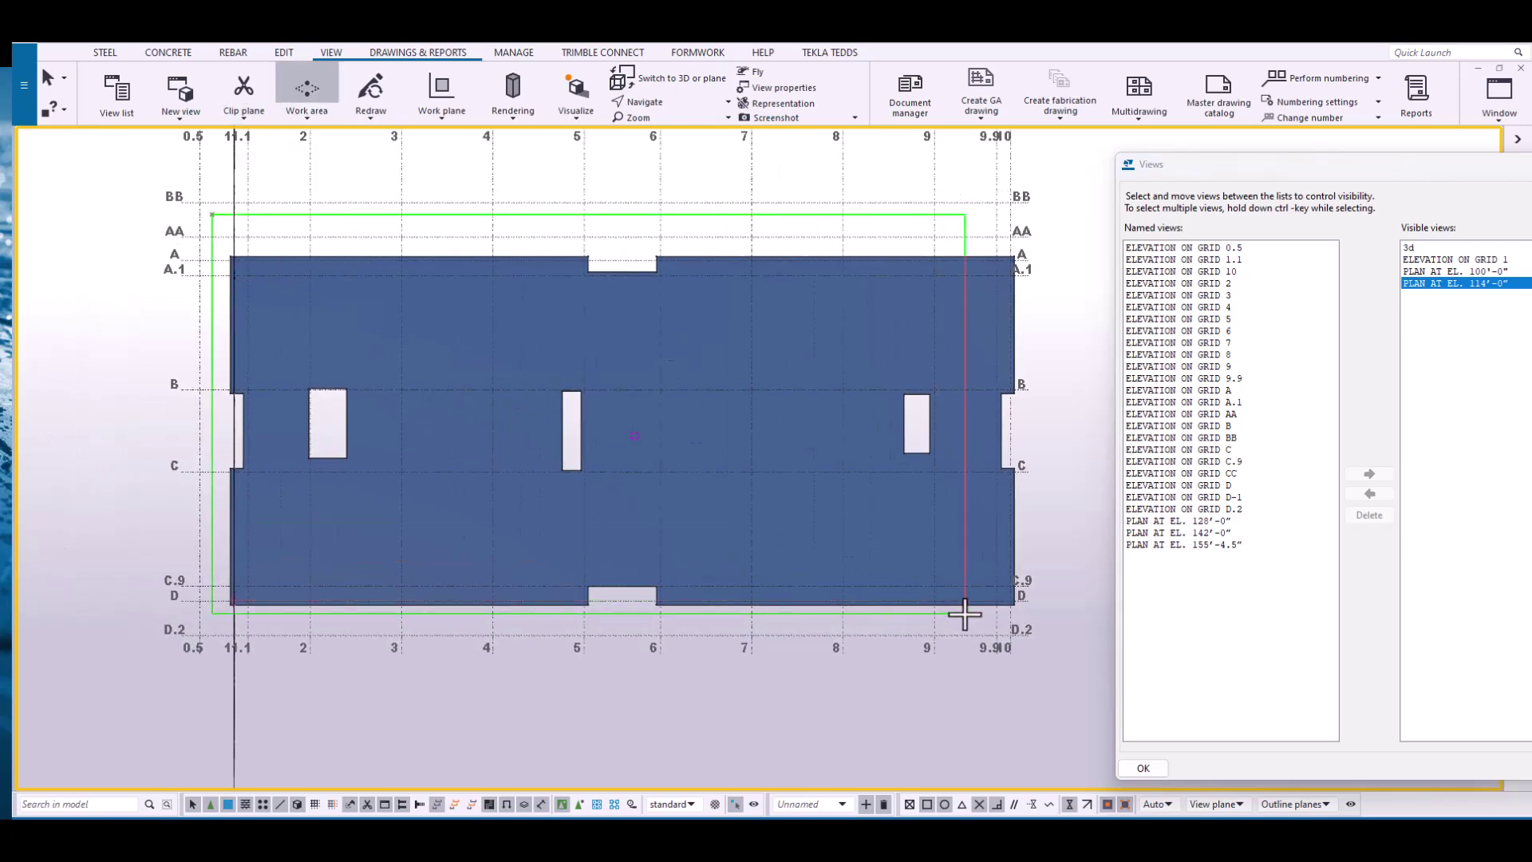
click(1037, 656)
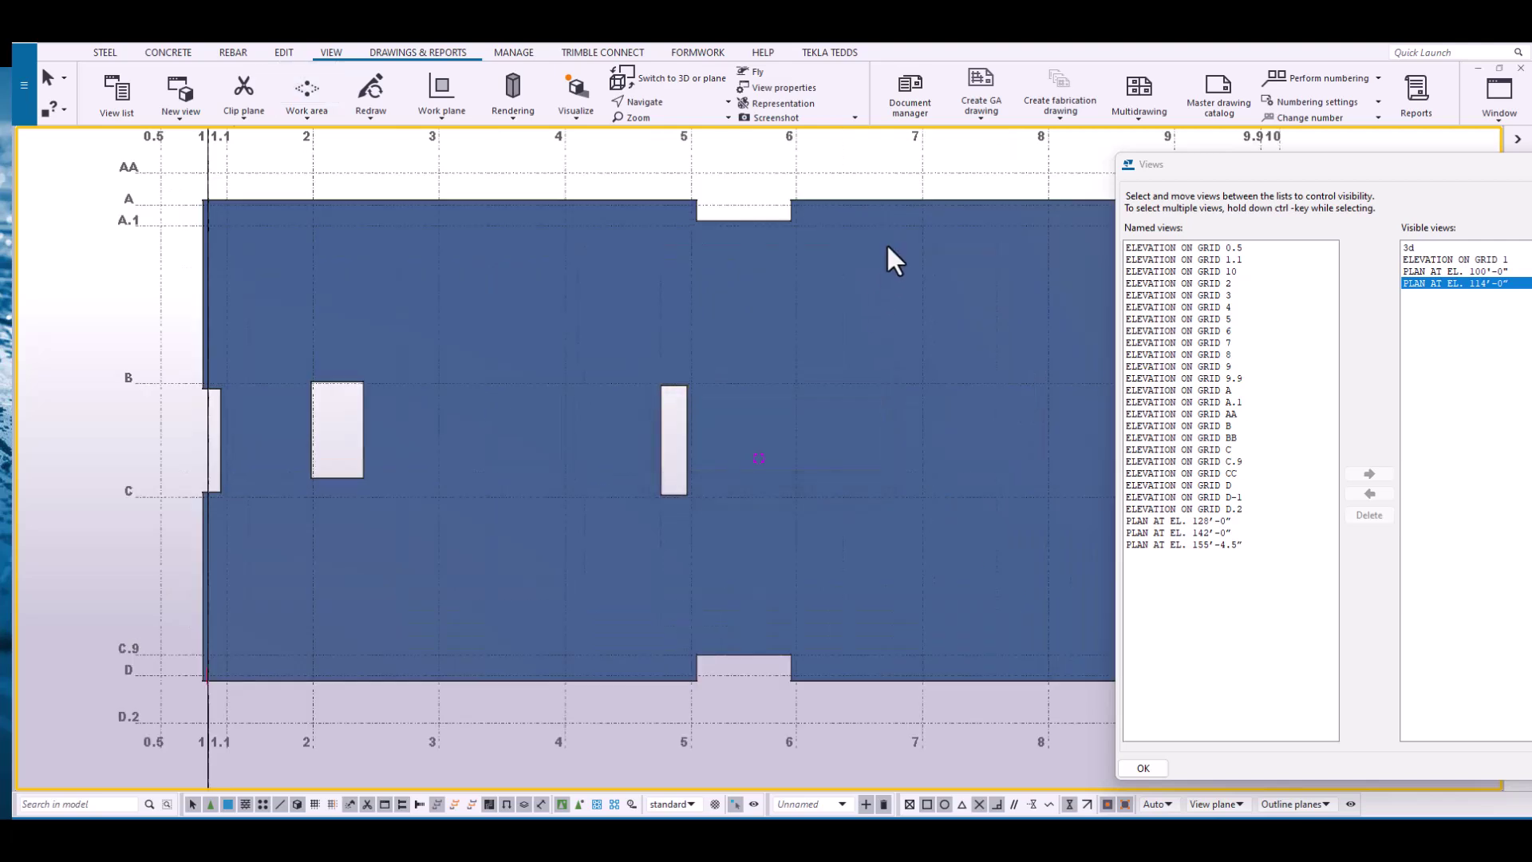
- Create the EL. 114' general arrangement drawing with Open drawing ticked
right_click(875, 189)
click(935, 367)
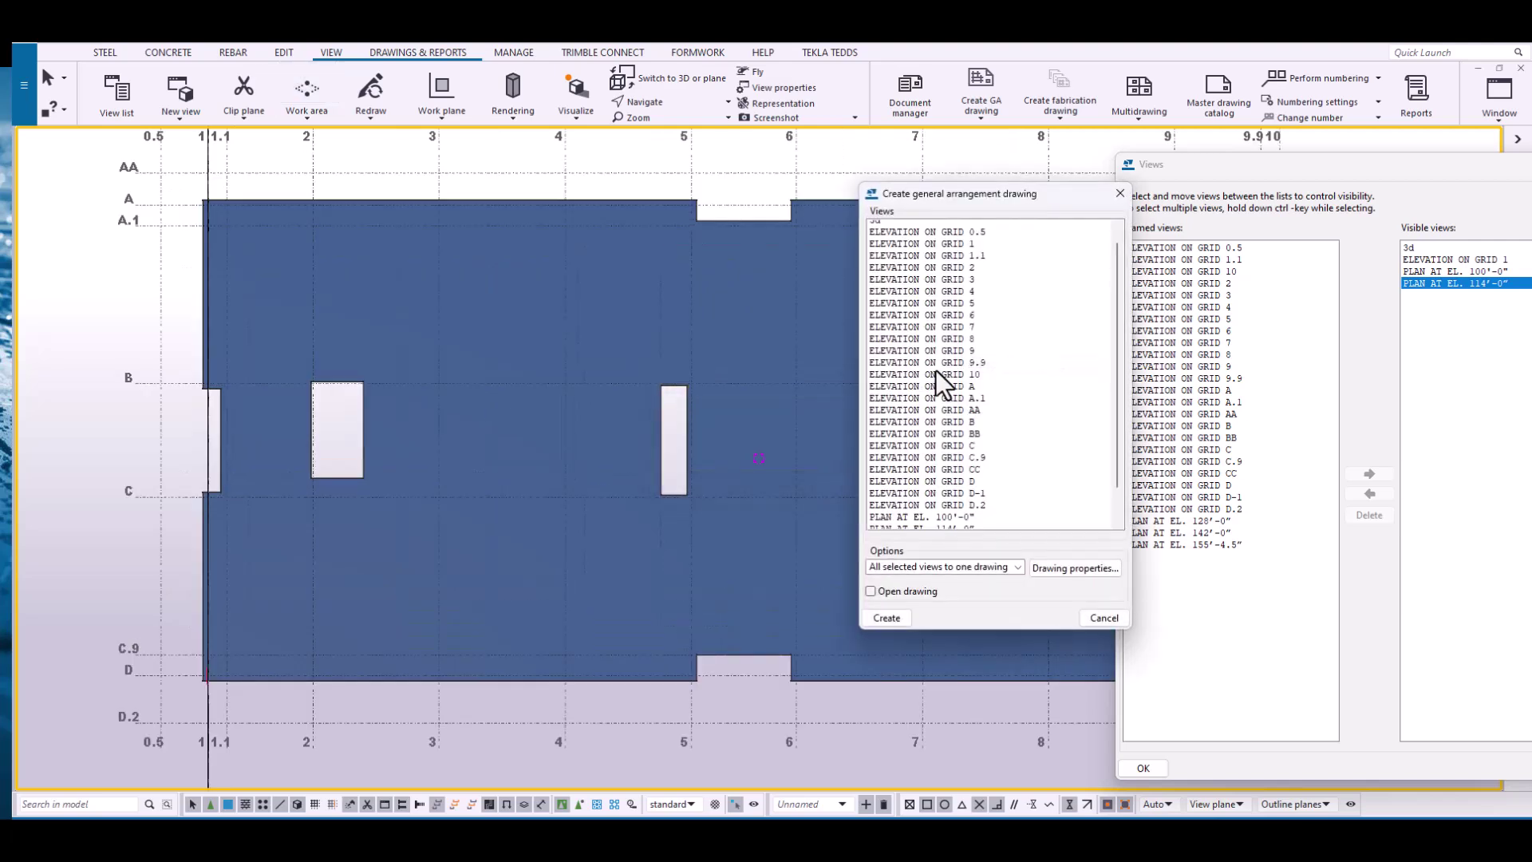
click(871, 590)
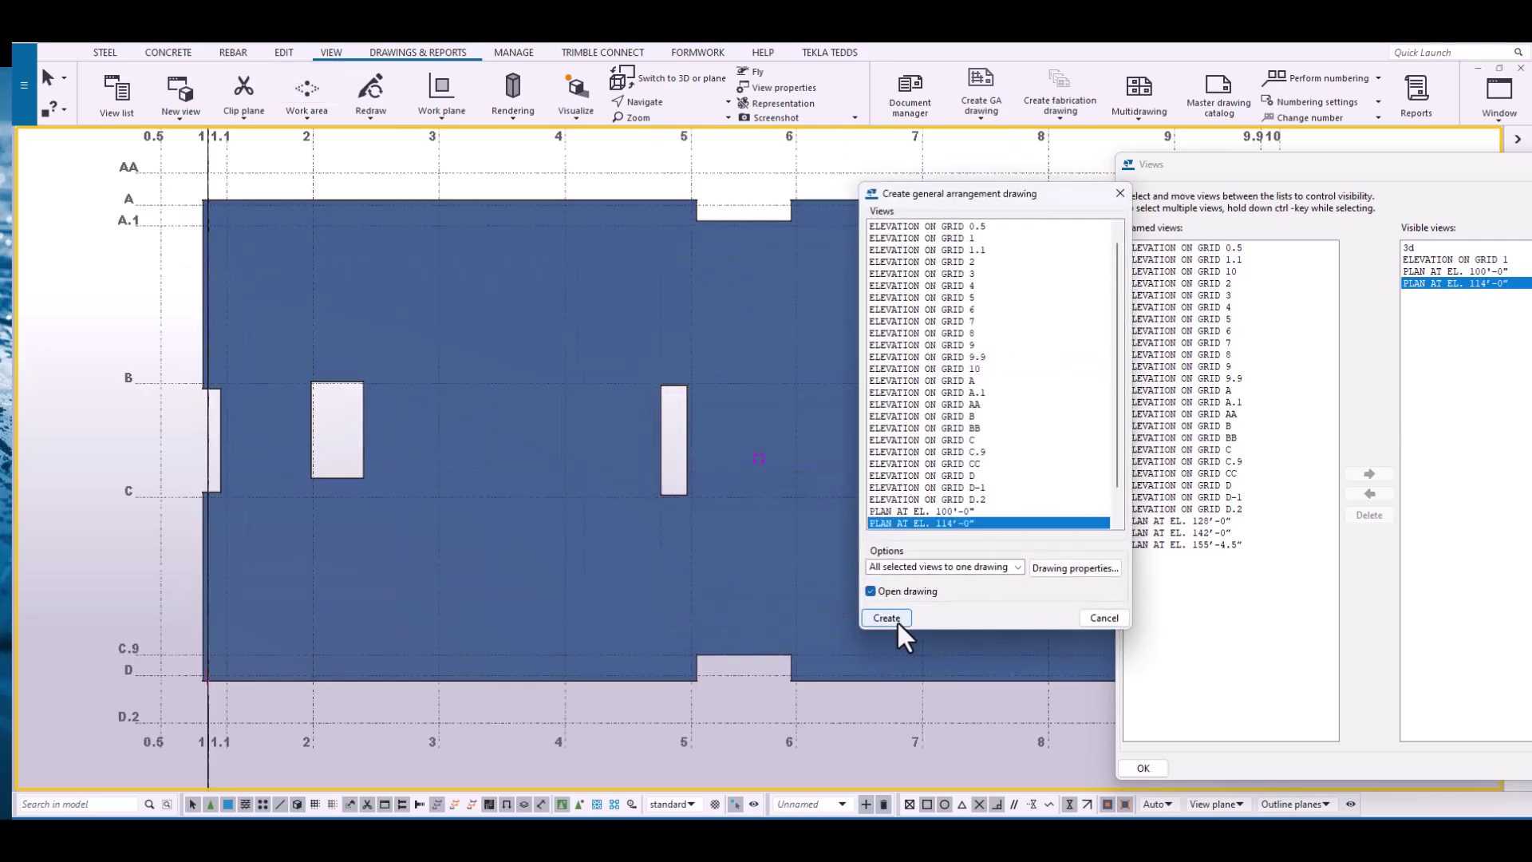
click(886, 618)
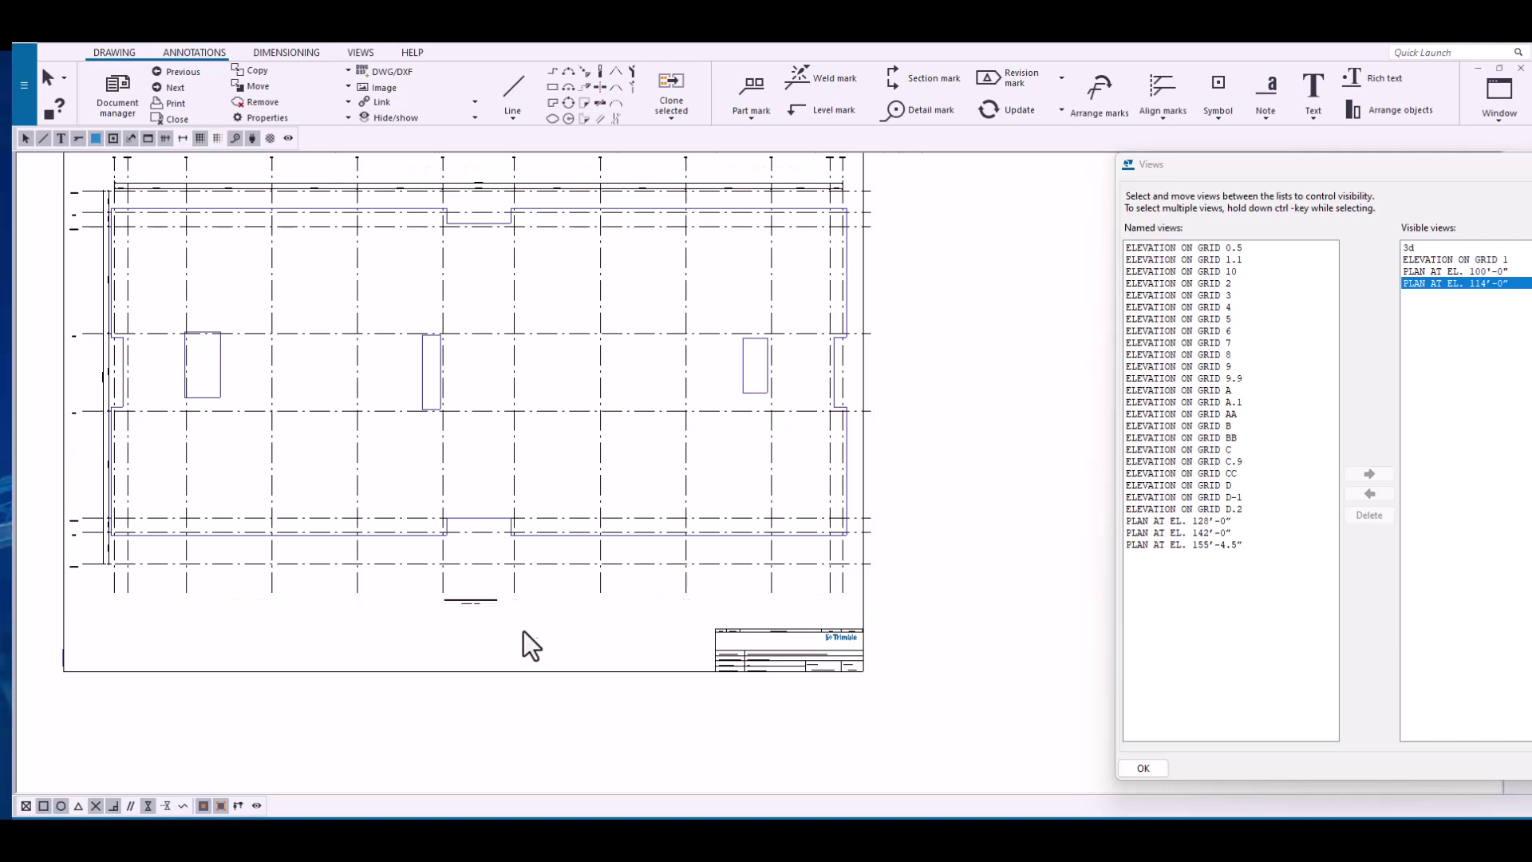
- Zoom in to check the PLAN AT EL. 114'-0" title at 1:96, then close the drawing
scroll(494, 618, up, 4)
scroll(418, 571, up, 1)
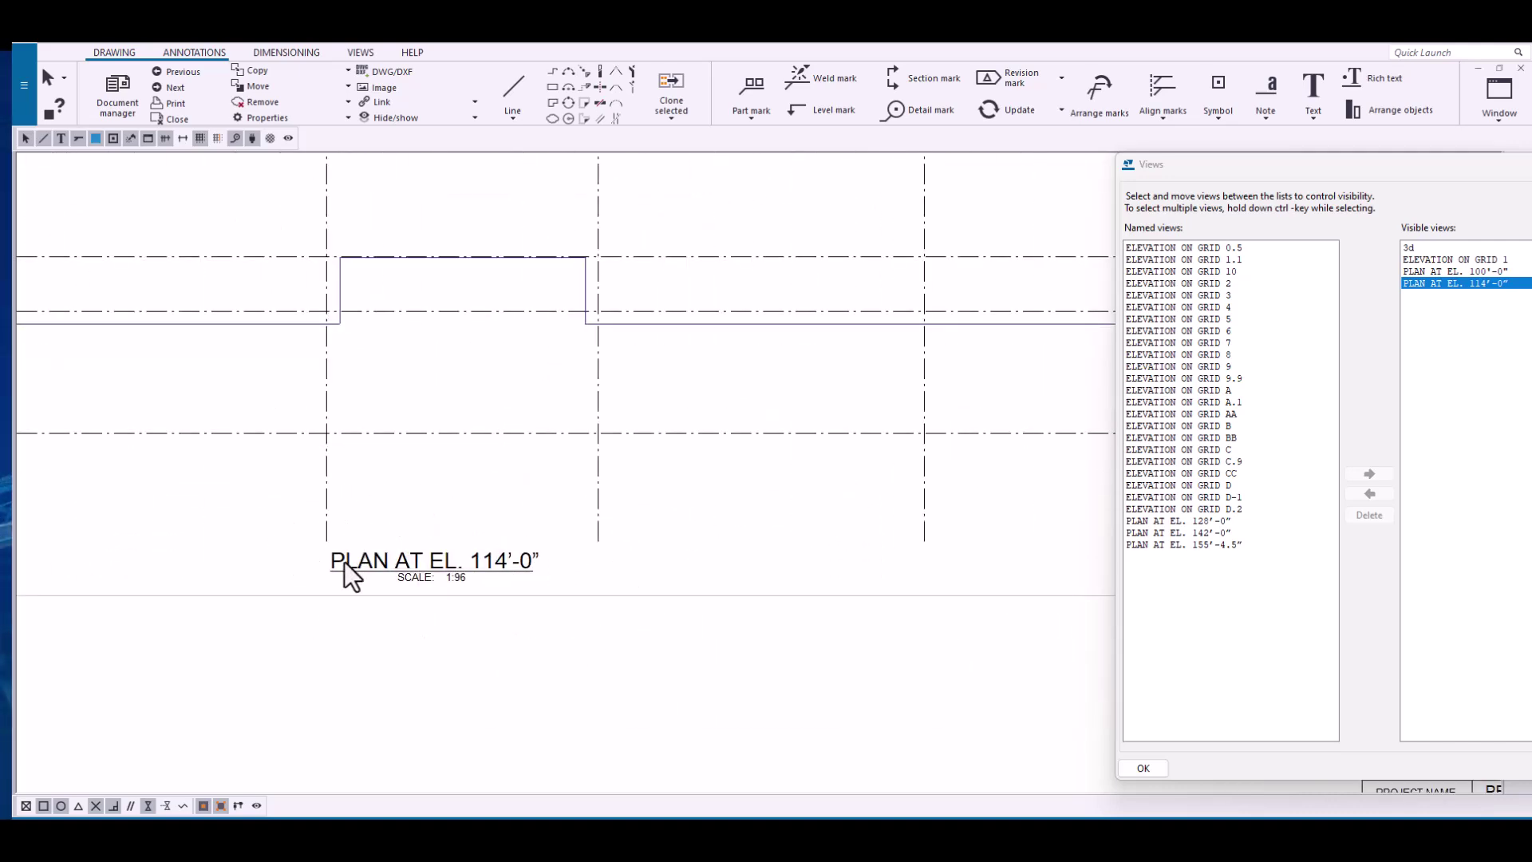
click(1499, 68)
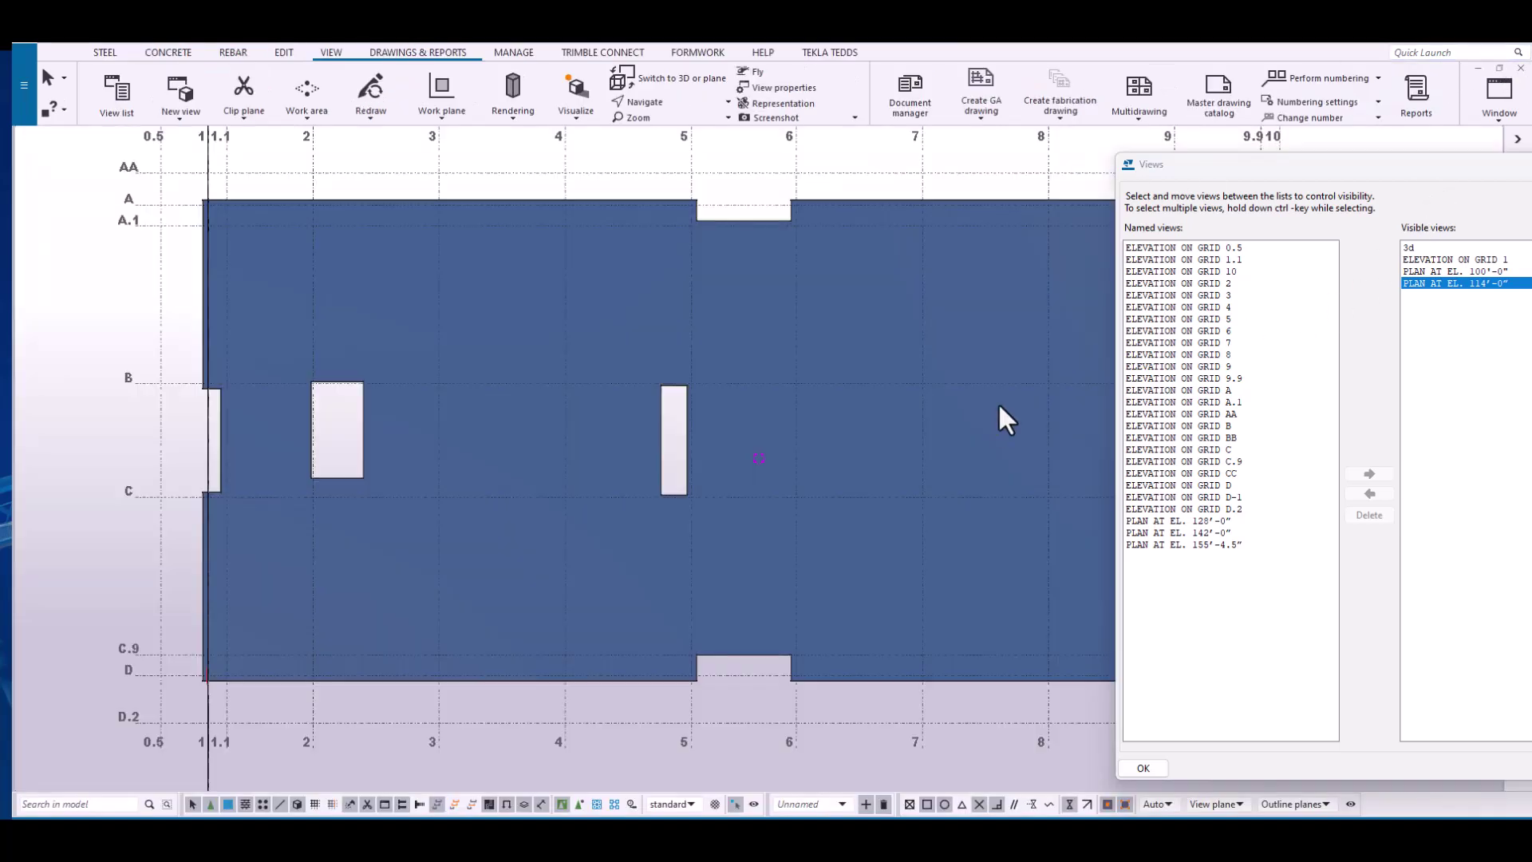
- Bring ELEVATION ON GRID 1 forward and fit the work area around the east elevation by two points
drag(1332, 170, 1016, 127)
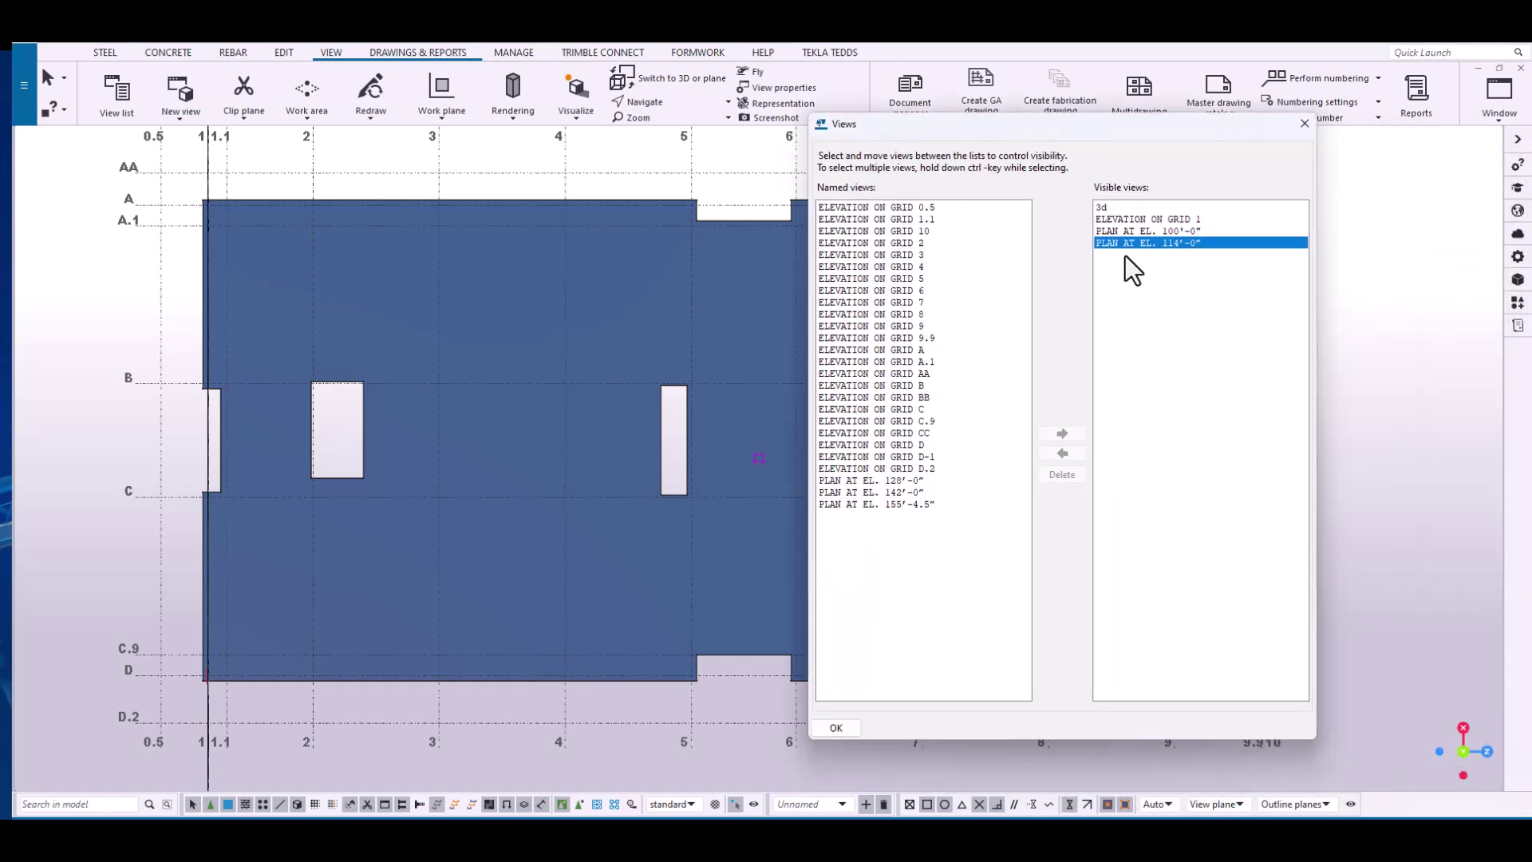
click(1497, 107)
click(1476, 253)
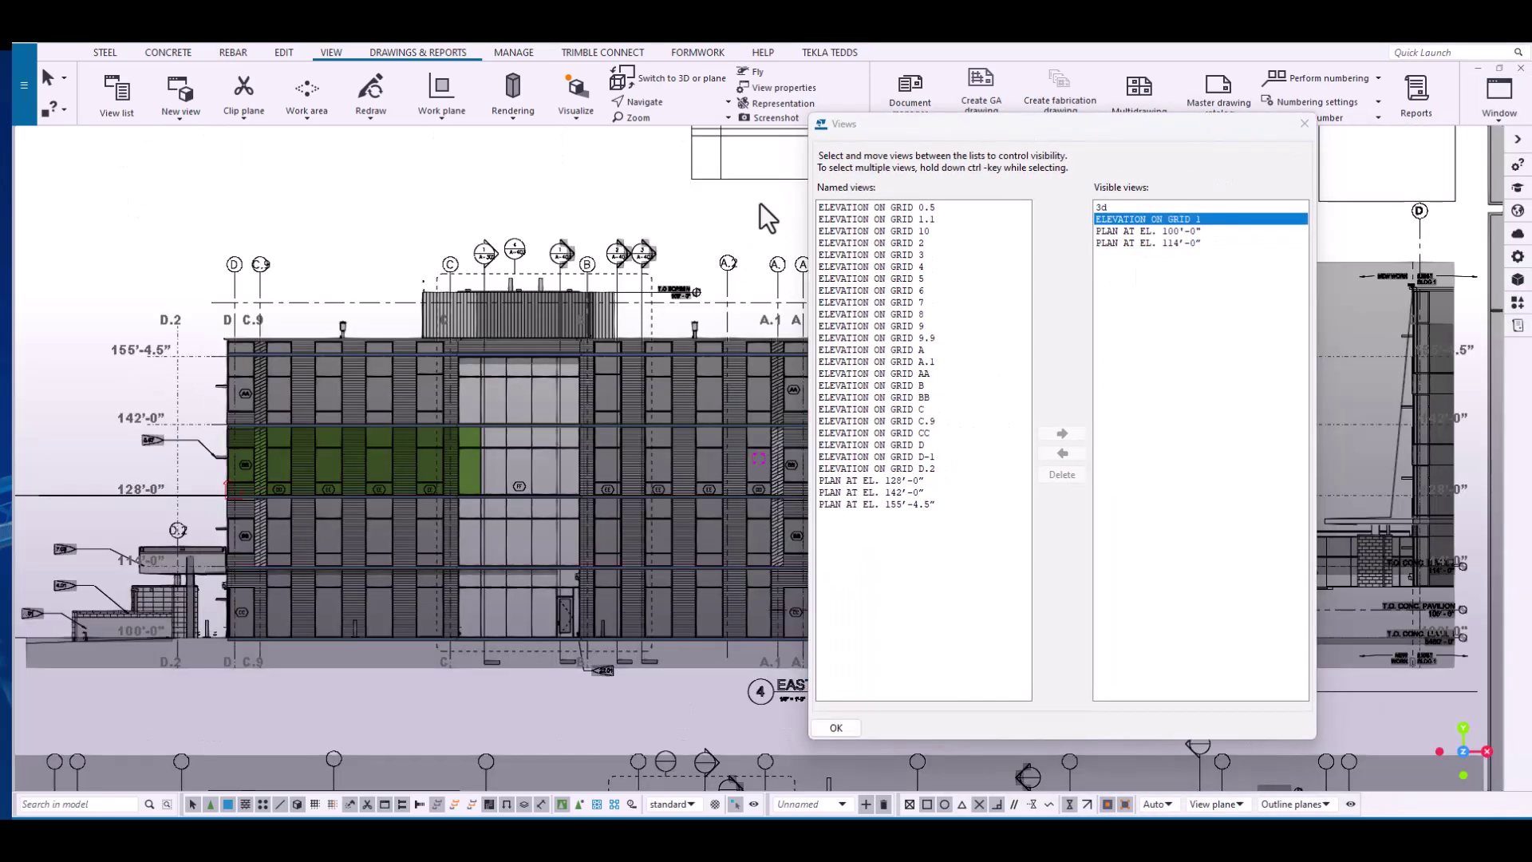
drag(906, 121, 1258, 167)
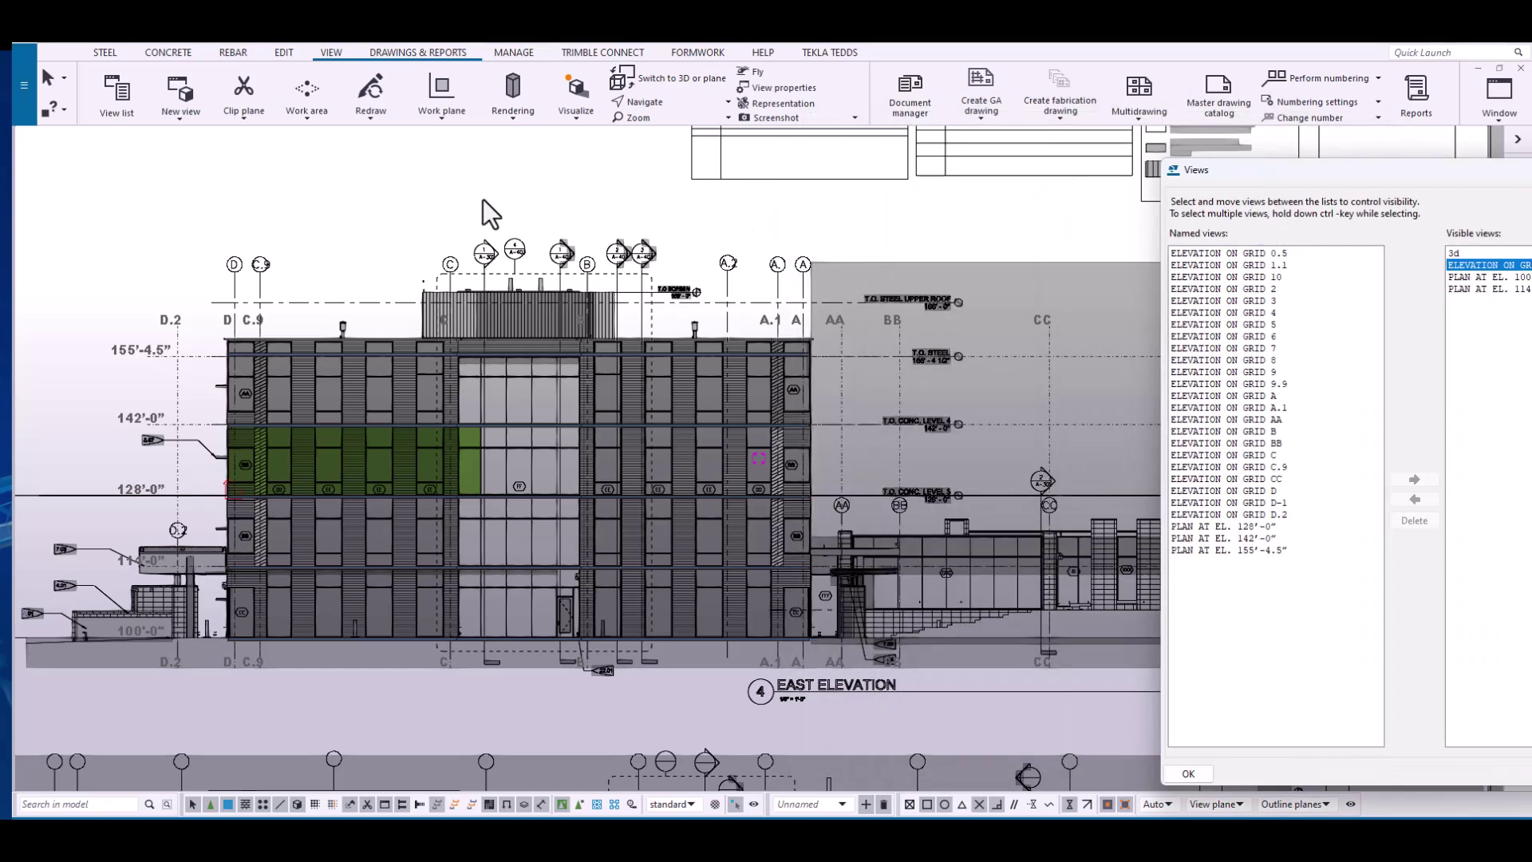
click(304, 119)
click(337, 311)
scroll(336, 313, down, 3)
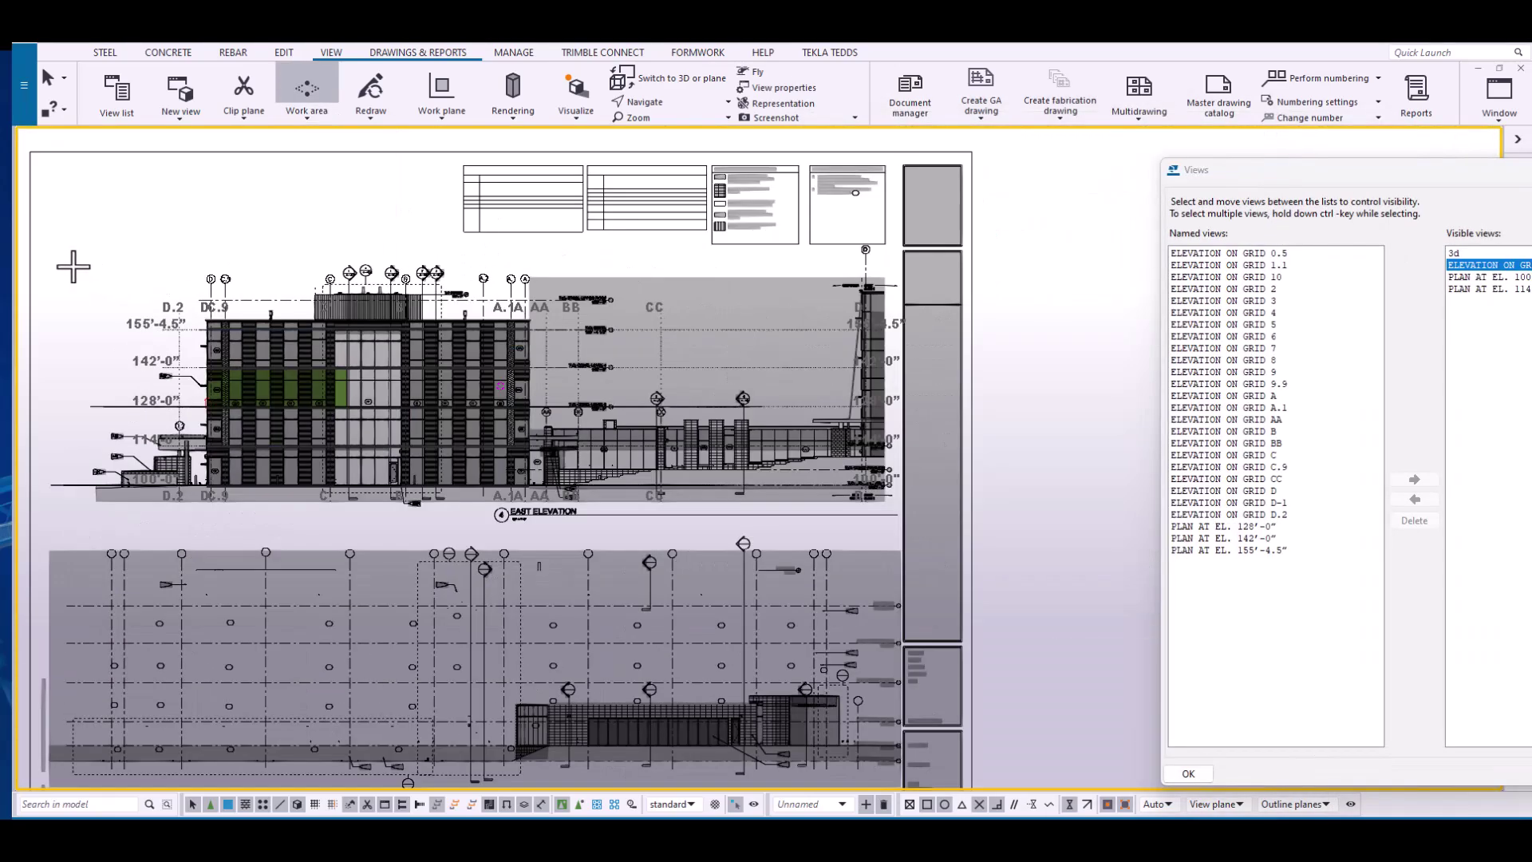
click(73, 266)
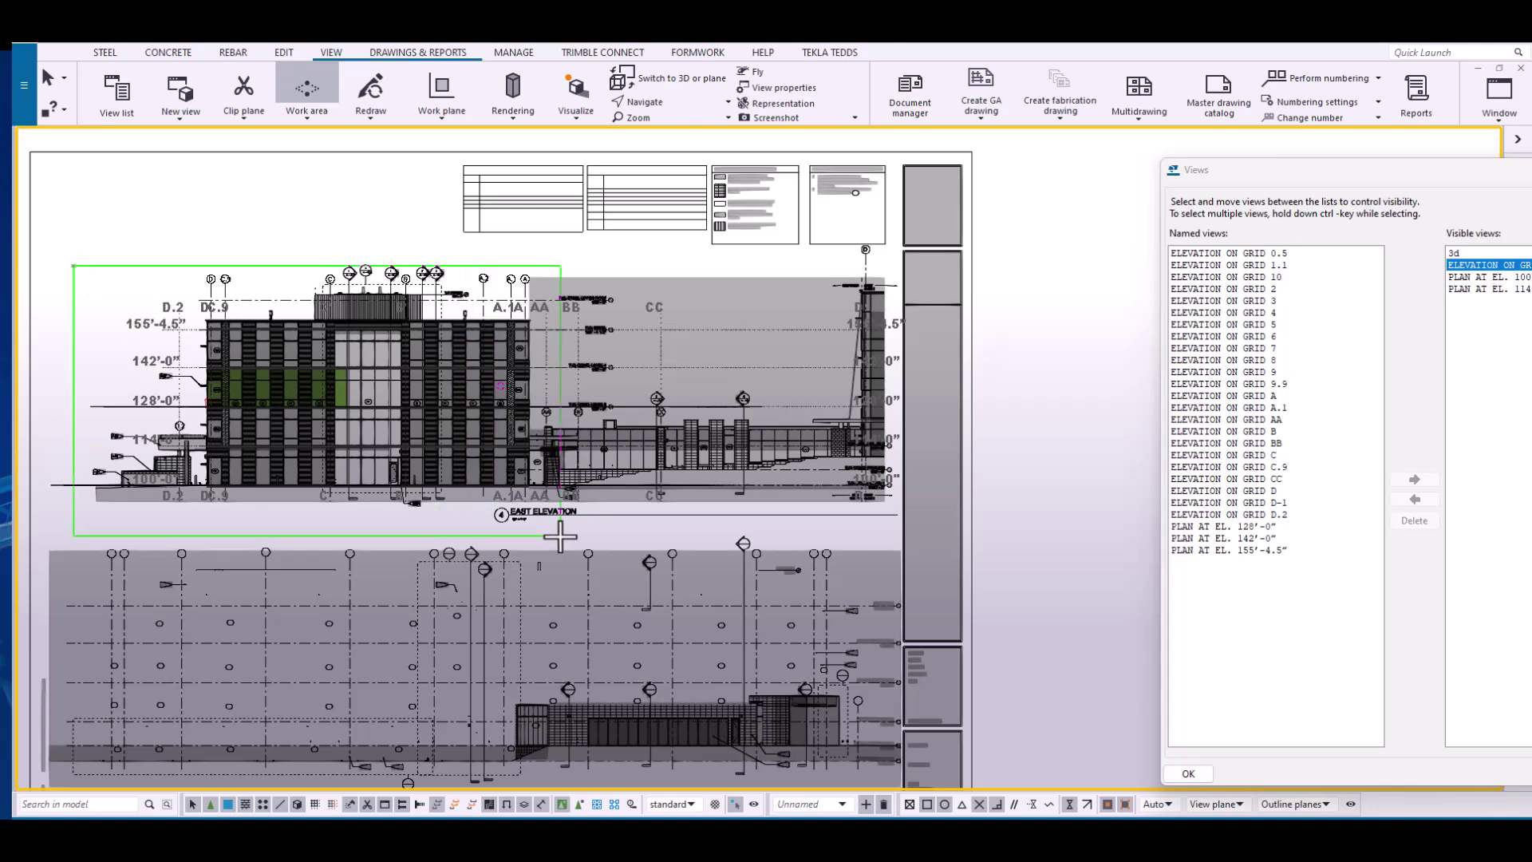
click(606, 555)
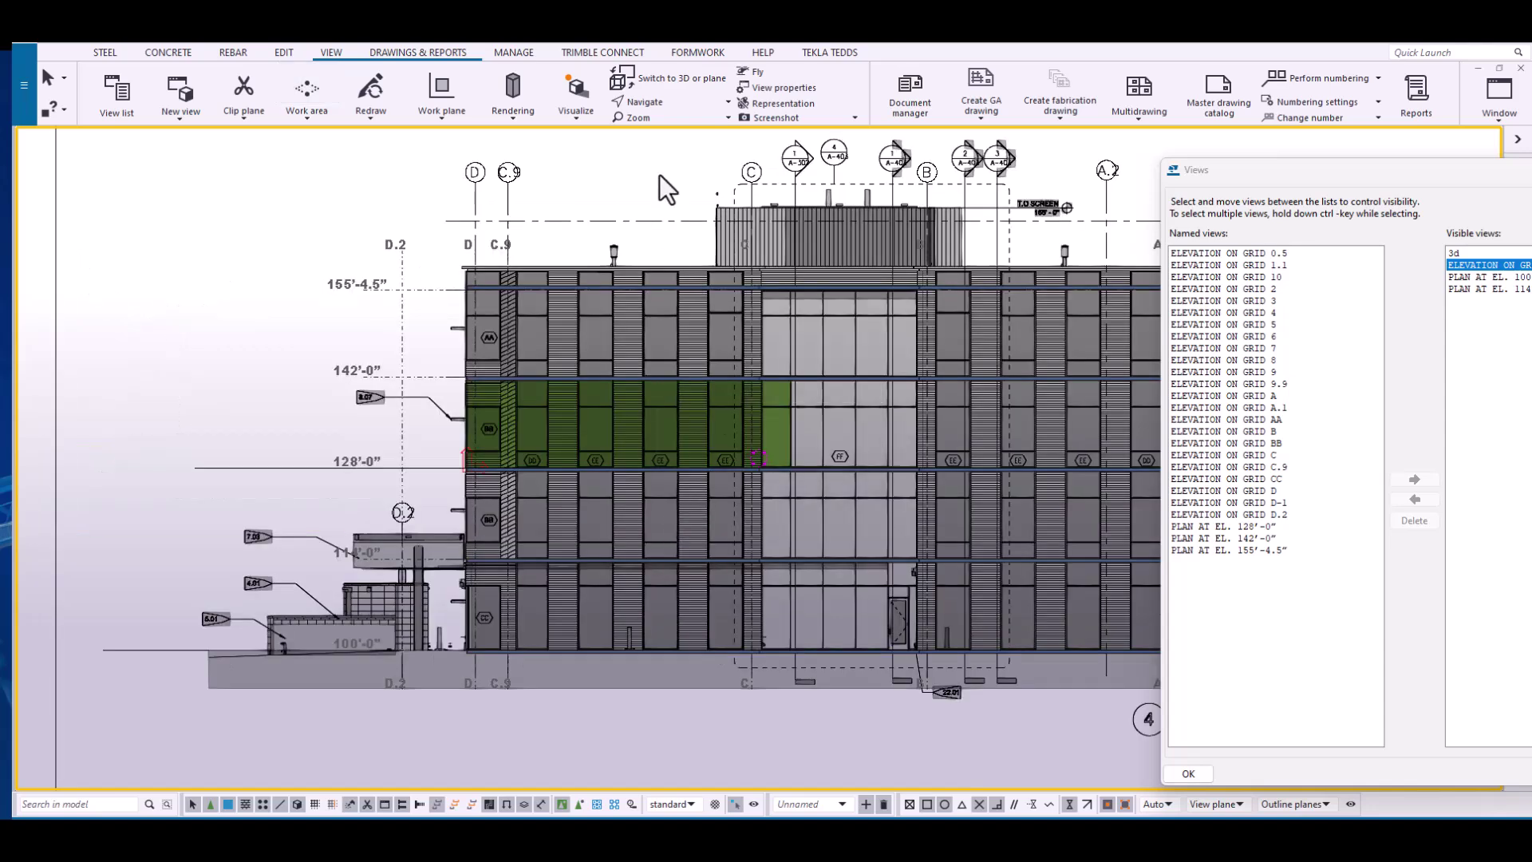
- Create a general arrangement drawing of the elevation, set to open after creation
right_click(658, 174)
click(731, 363)
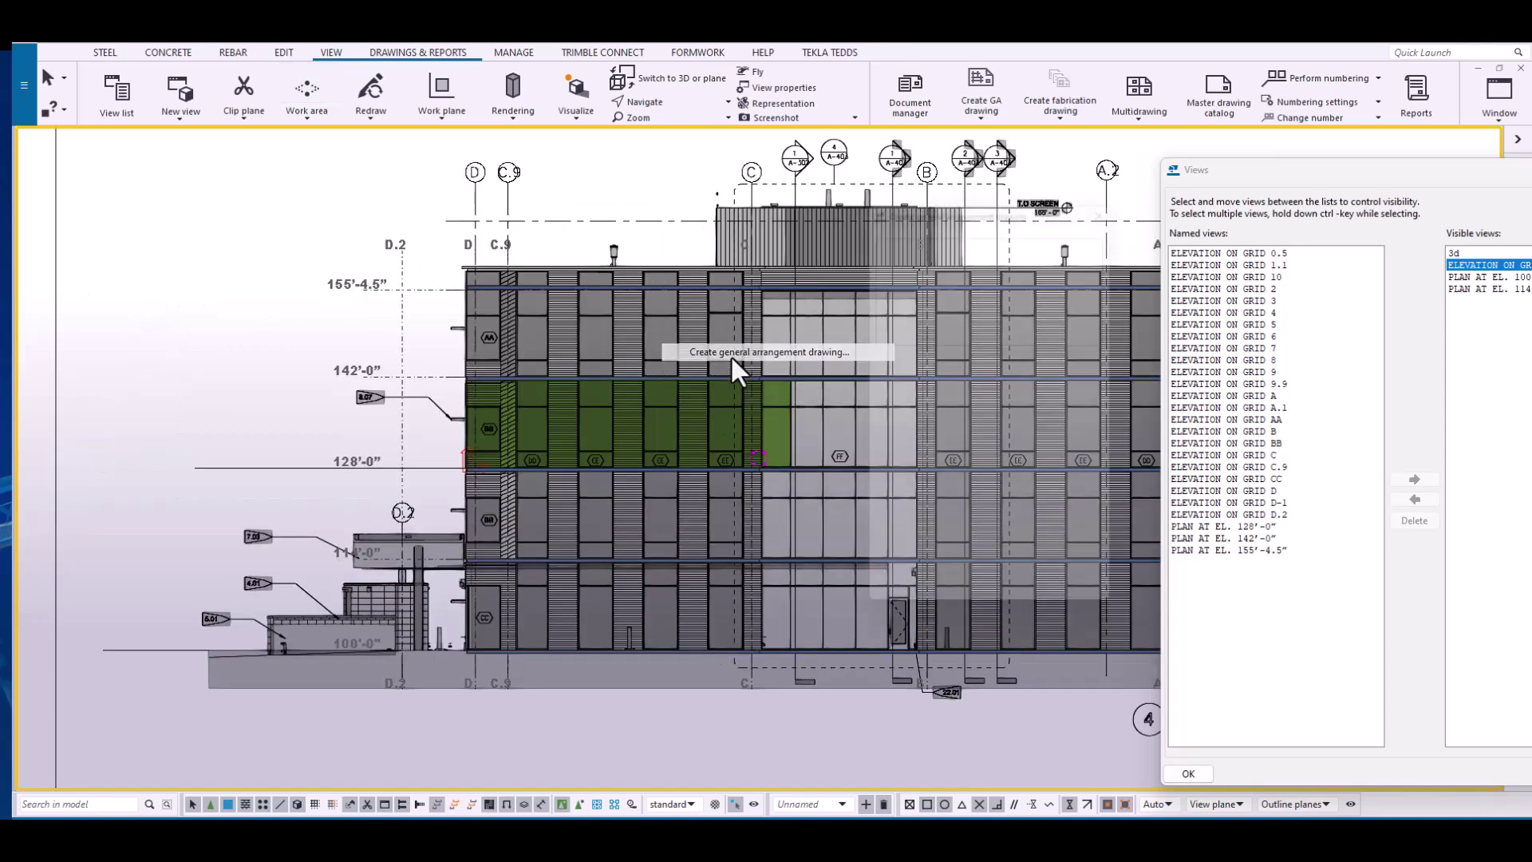
click(870, 591)
click(882, 618)
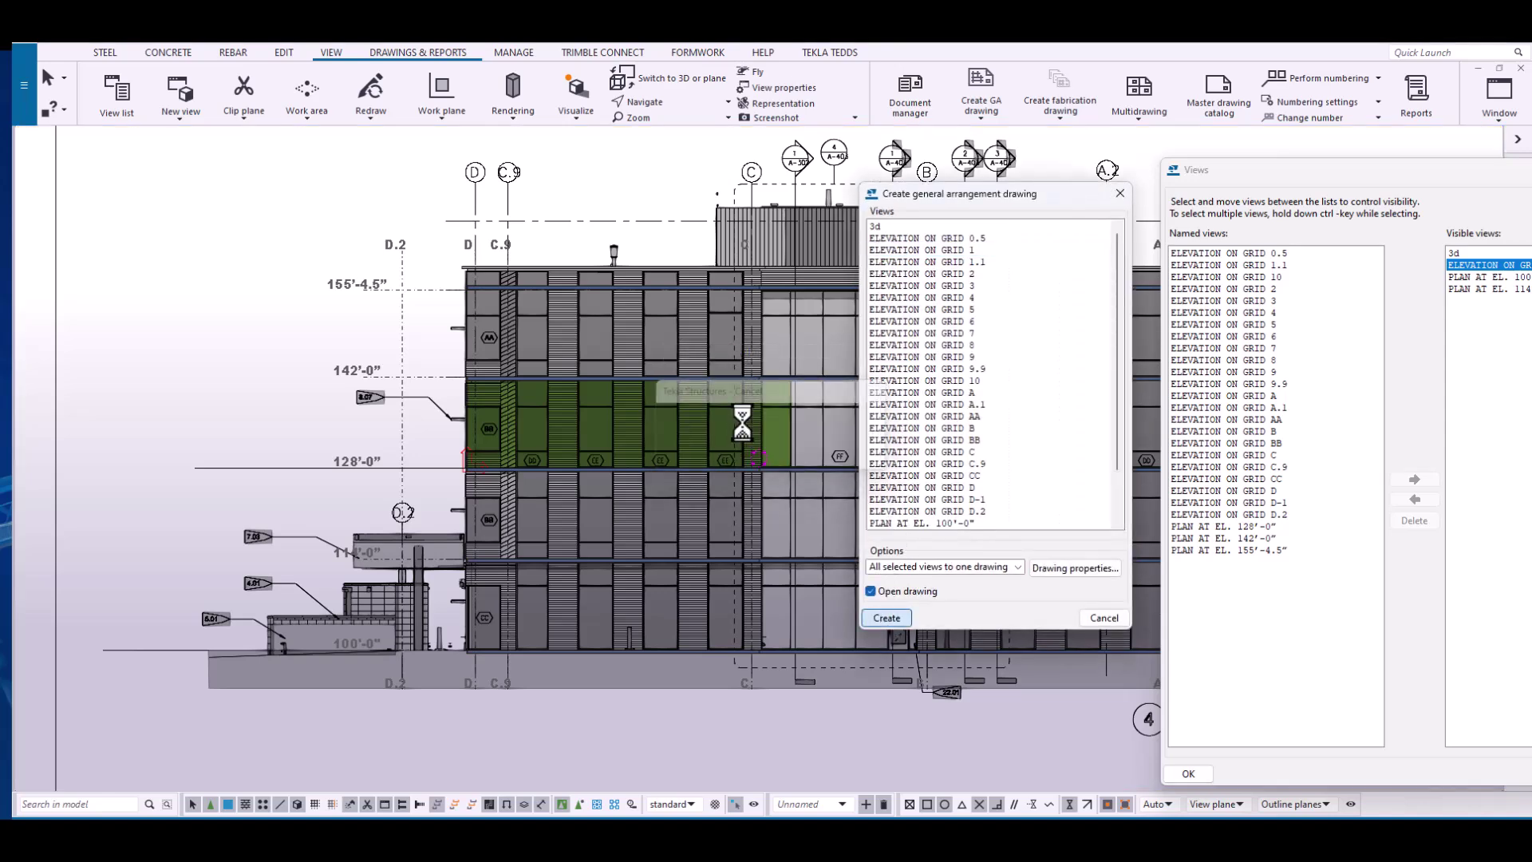
- Zoom and pan over the ELEVATION ON GRID 1 drawing, then move the Views dialog to show its full list
scroll(827, 465, up, 5)
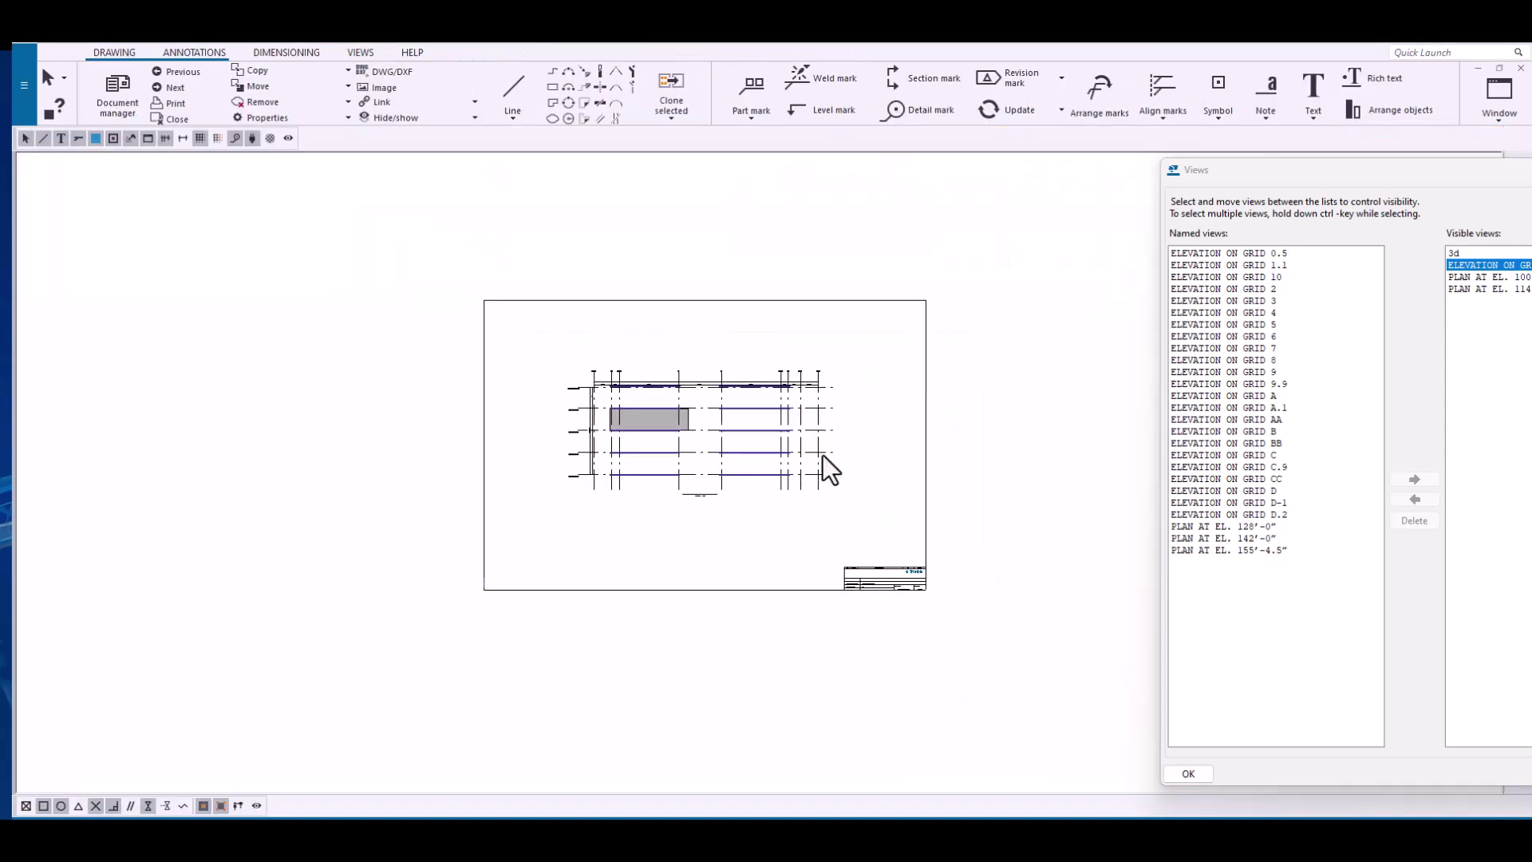
scroll(795, 466, up, 2)
scroll(615, 552, up, 2)
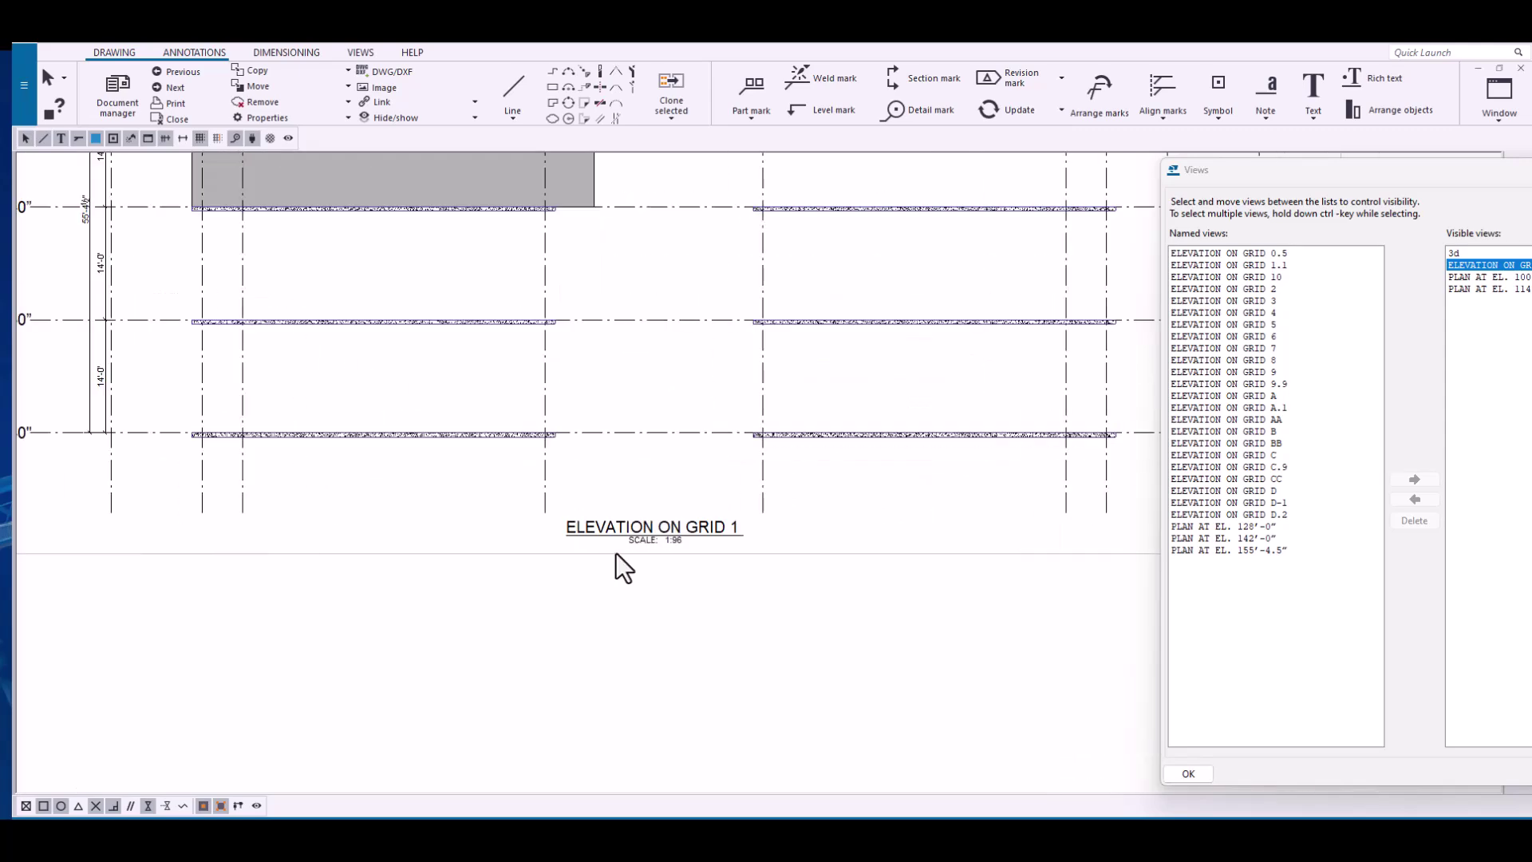
scroll(825, 553, down, 6)
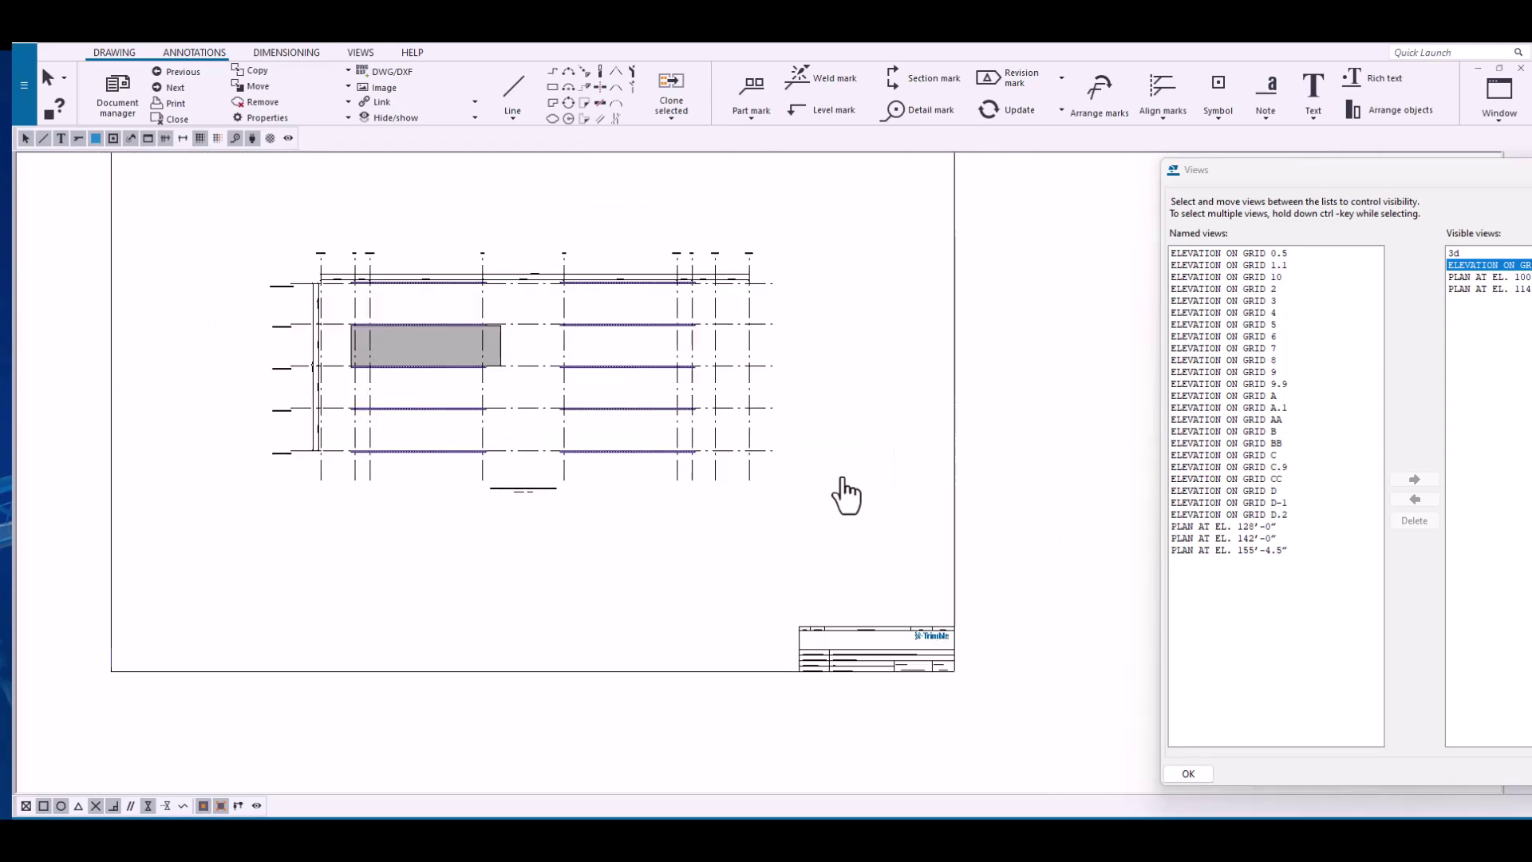
middle_drag(887, 525, 901, 541)
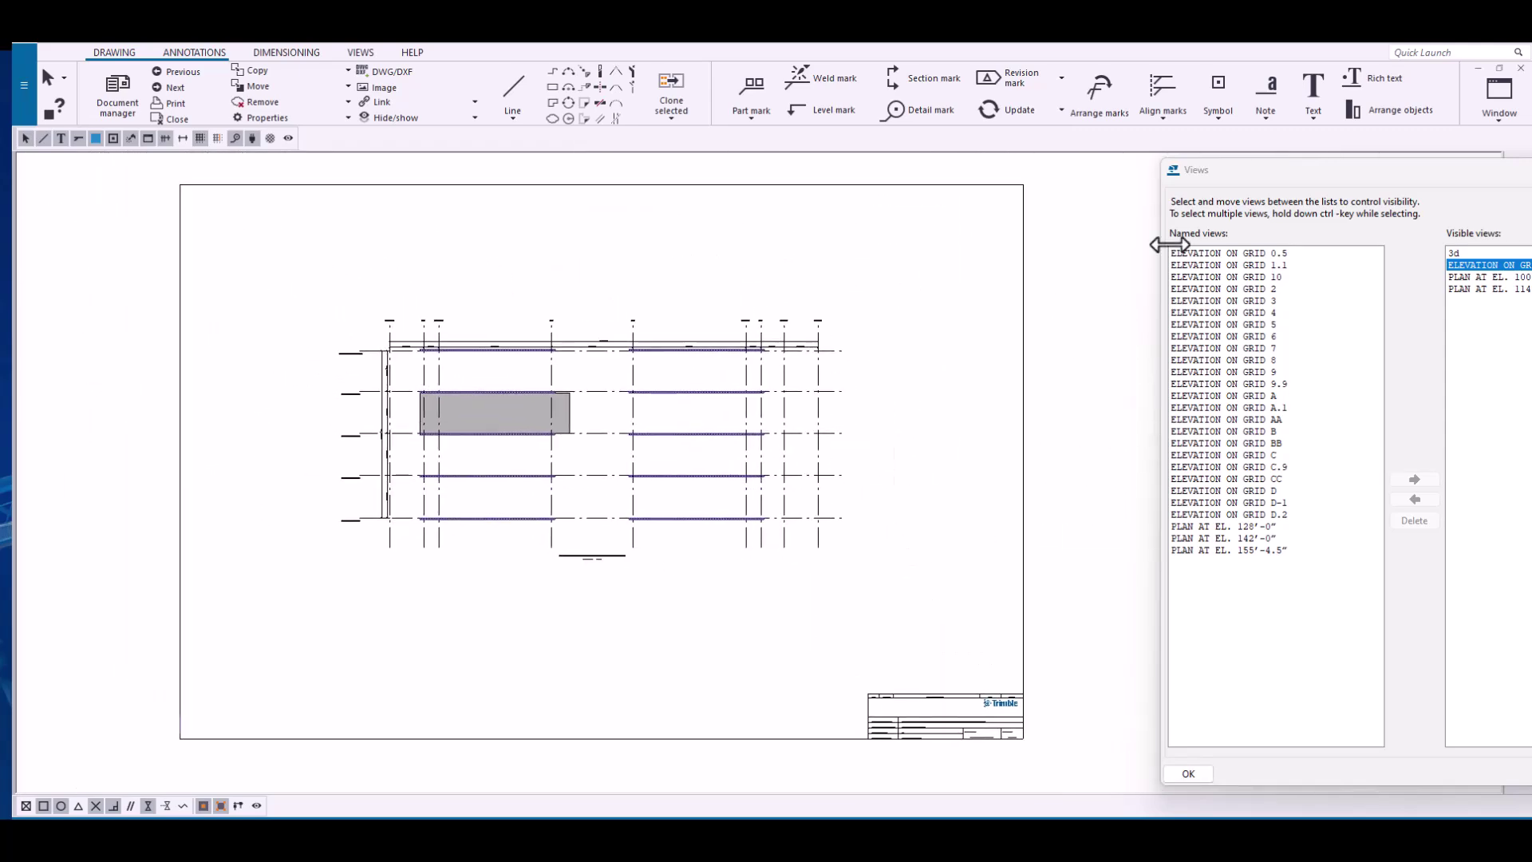
drag(1254, 167, 1033, 117)
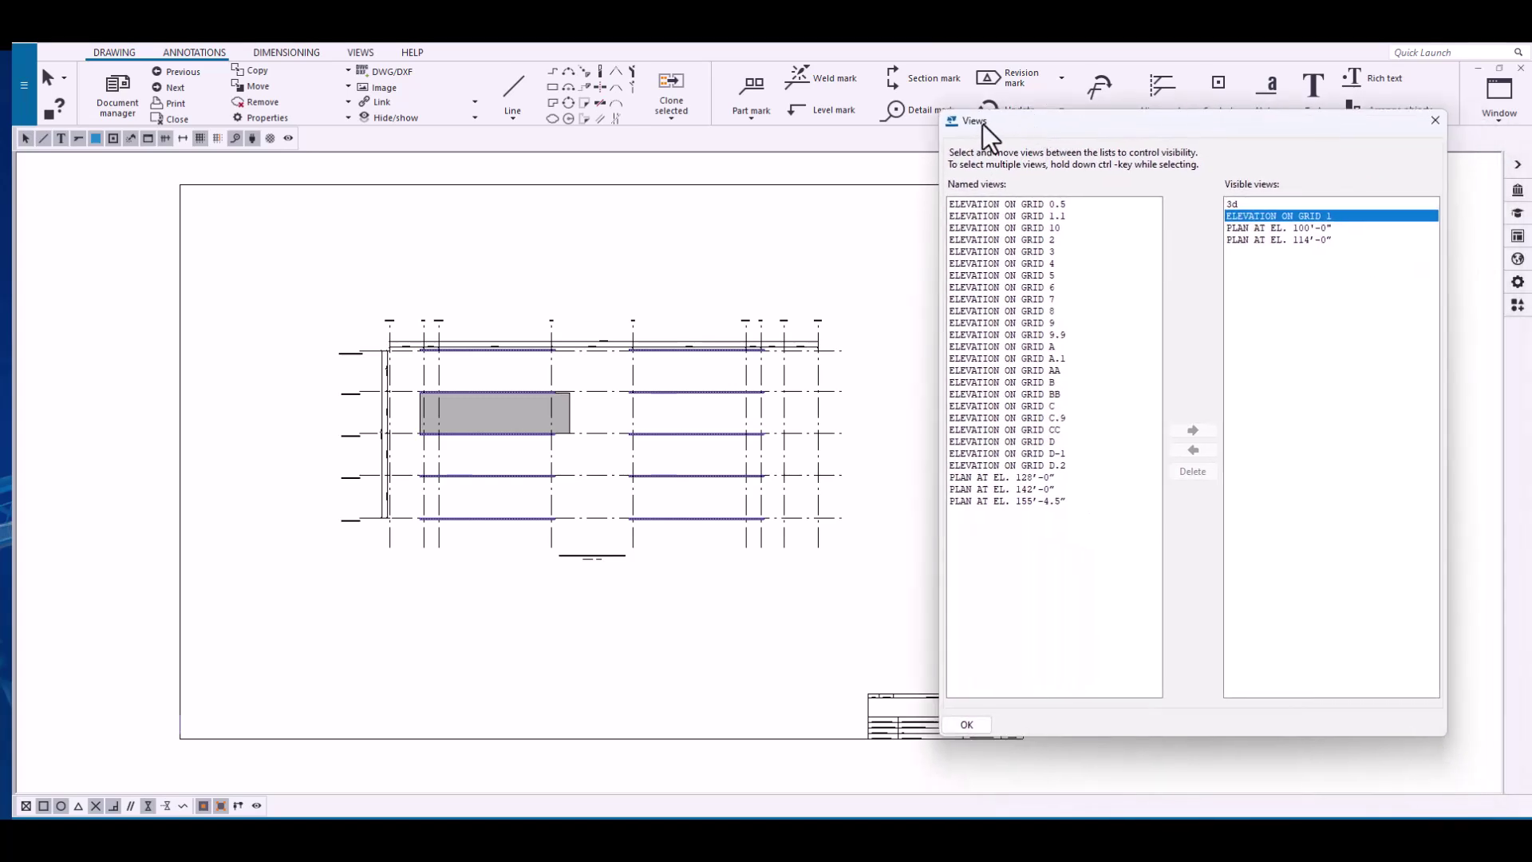